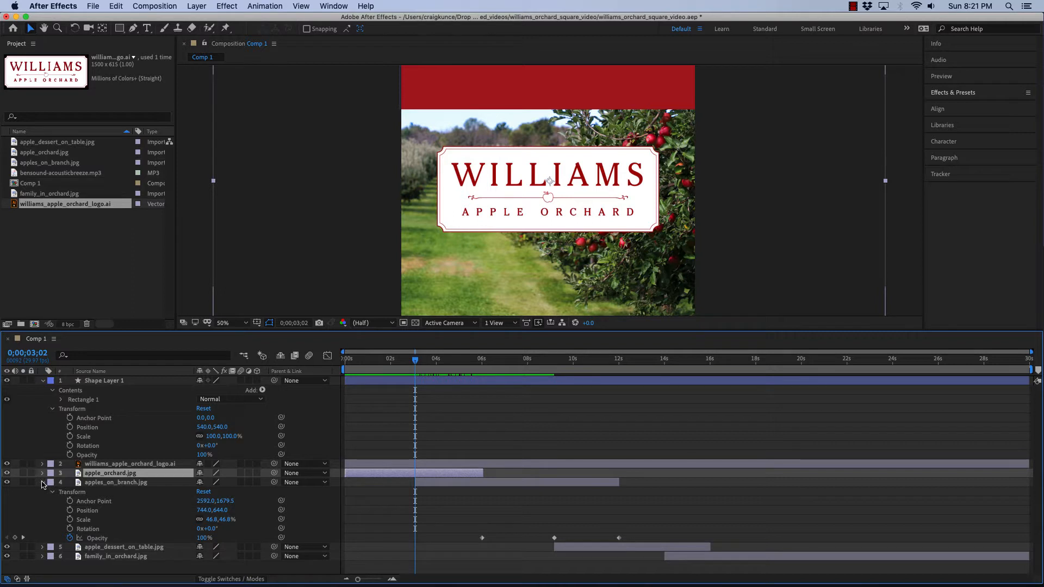
Trim the start of Shape Layer 1 to 0;00;03;03, matching the middle opacity keyframe of apple_orchard.jpg
click(43, 483)
click(43, 473)
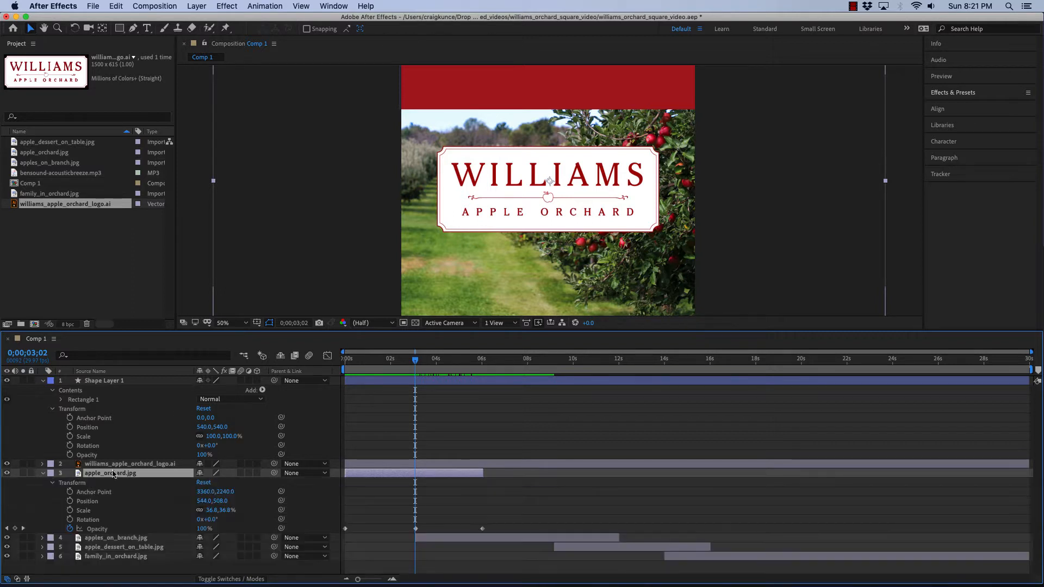
drag(416, 362, 416, 361)
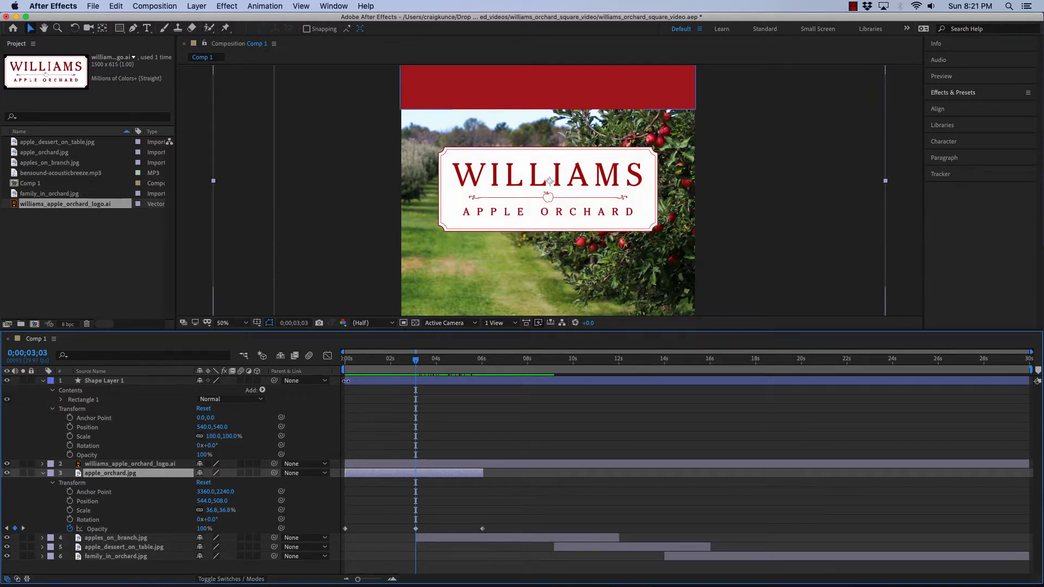
drag(345, 381, 413, 382)
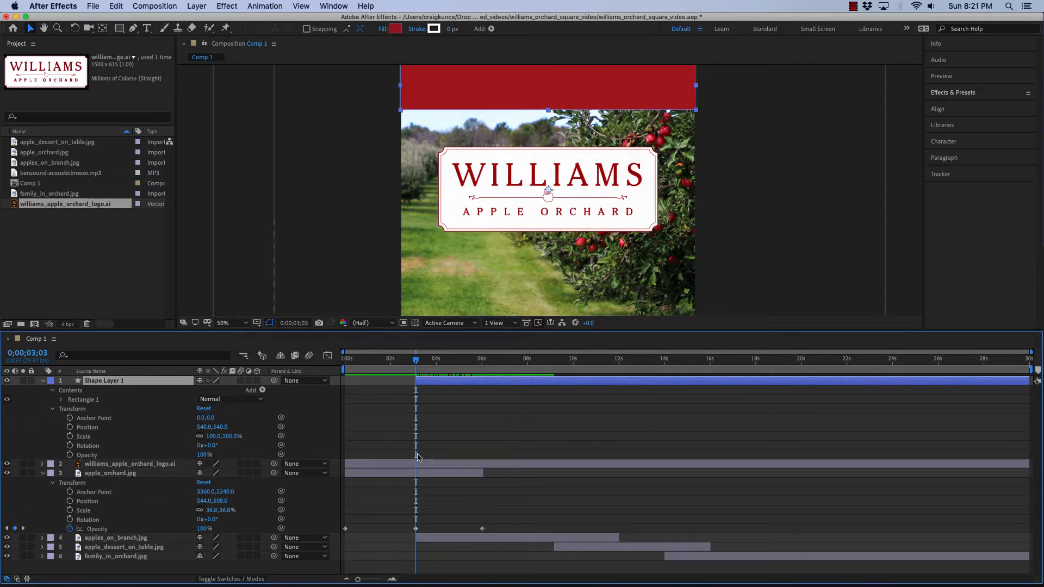
Keyframe Shape Layer 1's opacity at 0% at 0;00;03;03 and 100% at 0;00;06;01
click(70, 455)
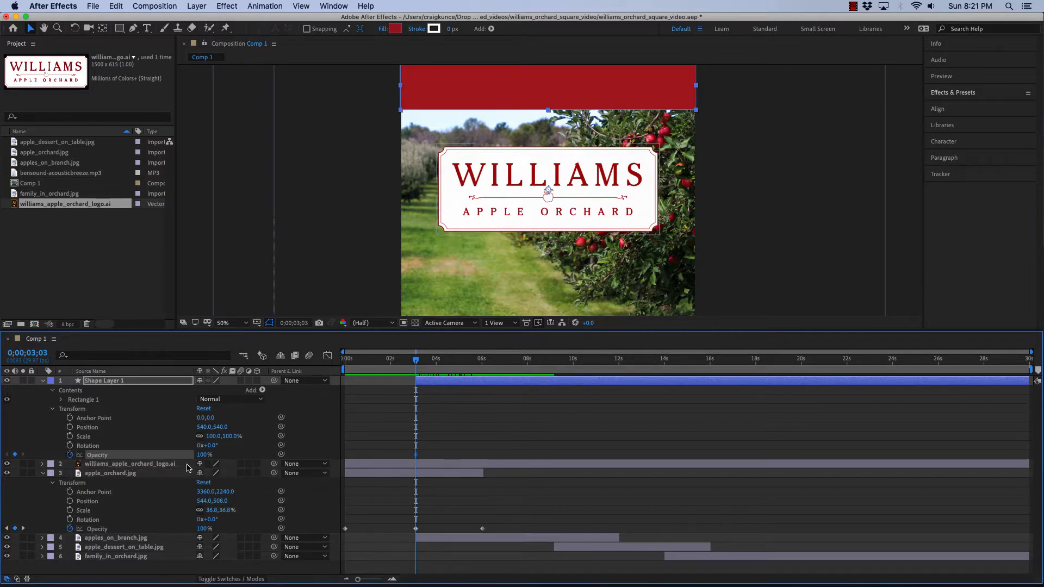
drag(201, 455, 143, 462)
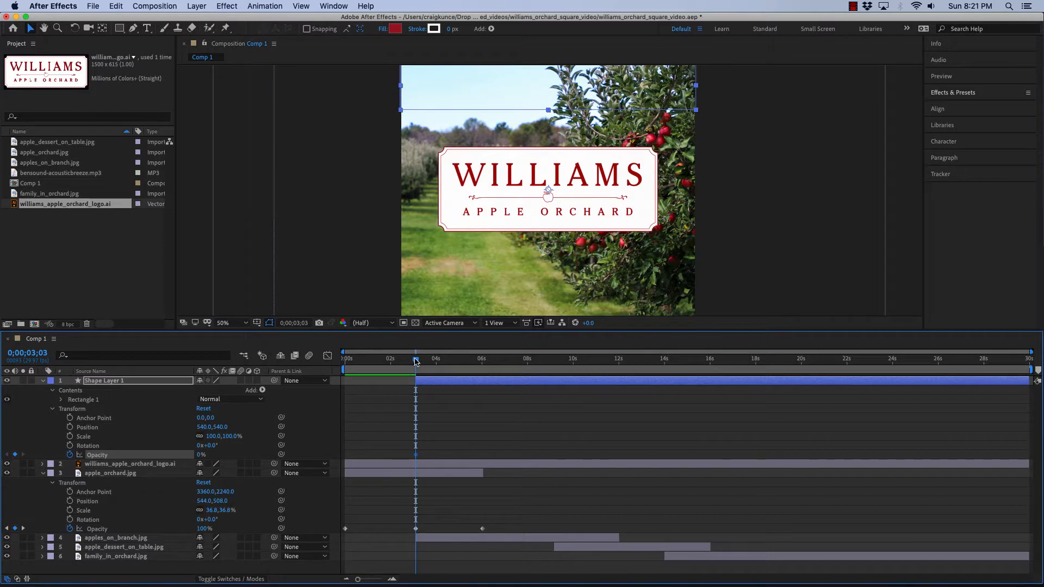
drag(416, 363, 482, 370)
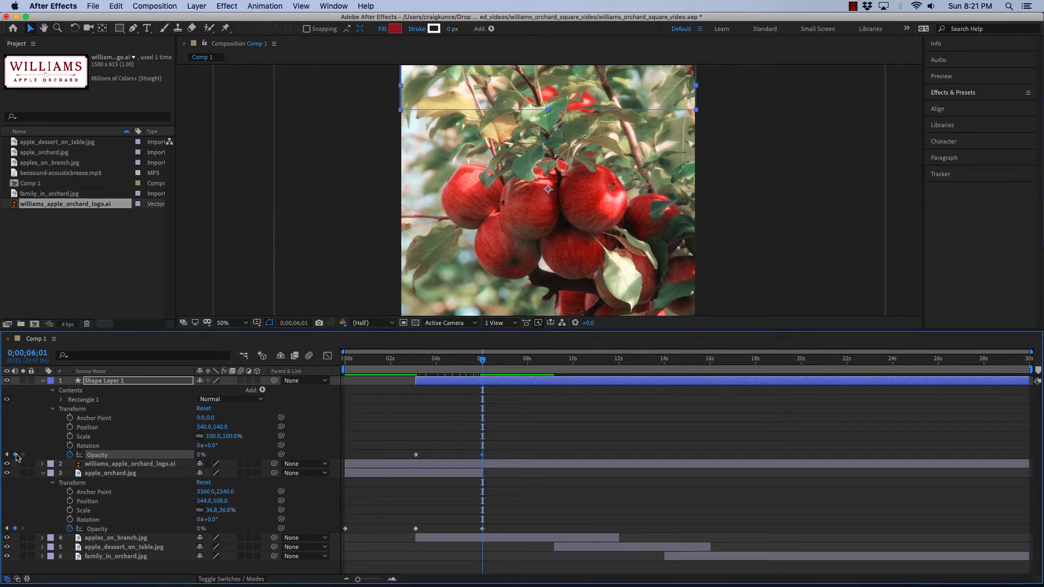
click(201, 454)
text(100)
key(Return)
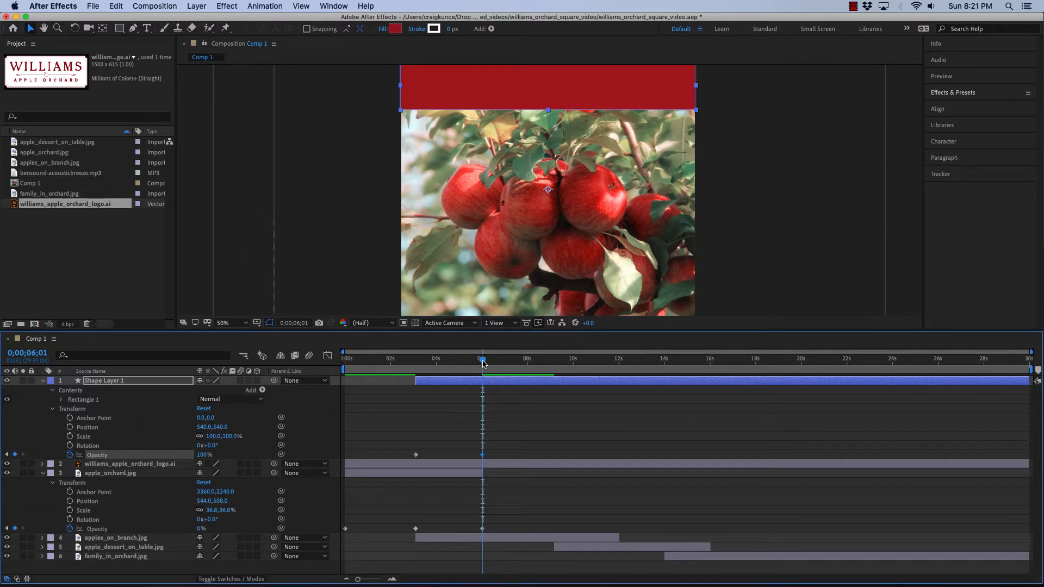
Preview the red banner's fade-in and move its first opacity keyframe to about 0;00;04;08
mouse_move(482, 363)
mouse_down()
mouse_move(351, 364)
mouse_move(470, 368)
mouse_up()
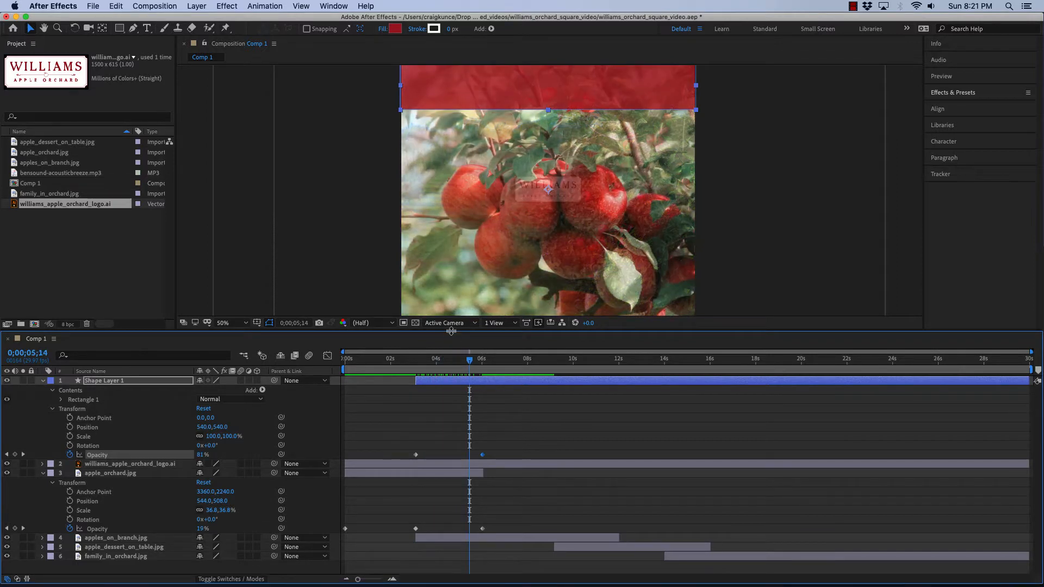
drag(451, 331, 450, 384)
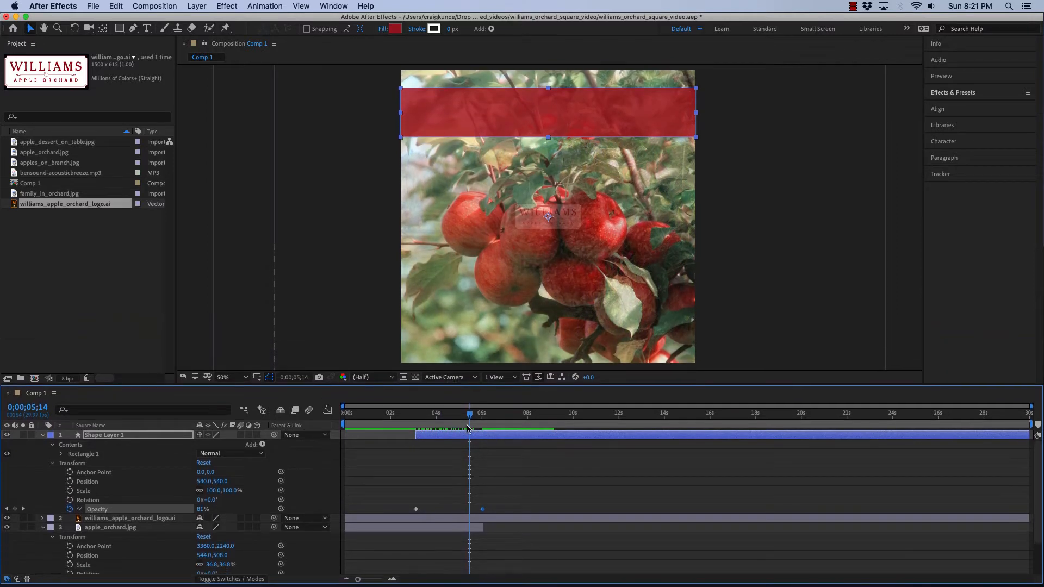
drag(471, 419, 416, 423)
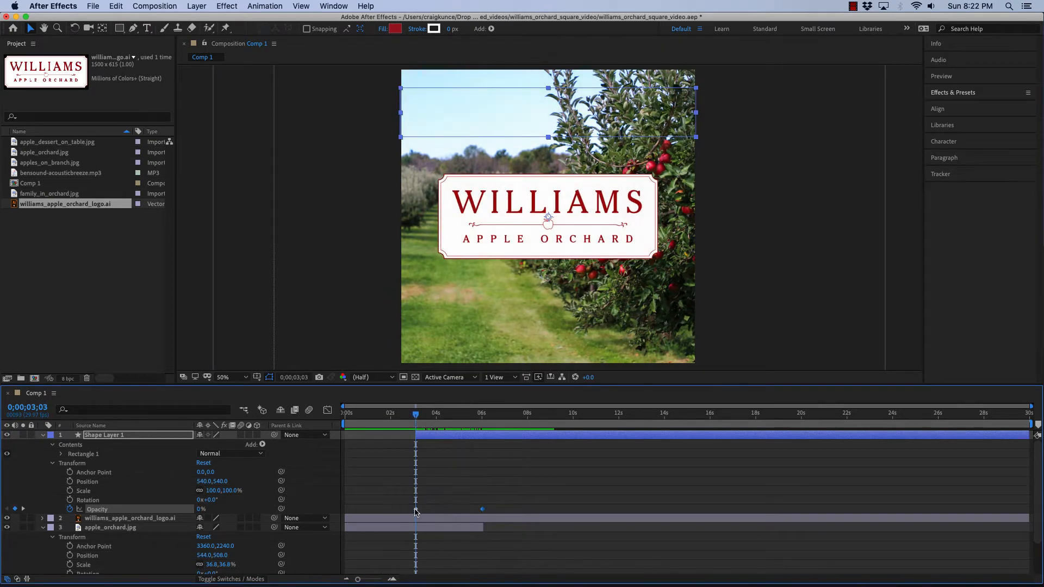
drag(415, 509, 508, 510)
drag(401, 413, 519, 421)
drag(509, 507, 485, 511)
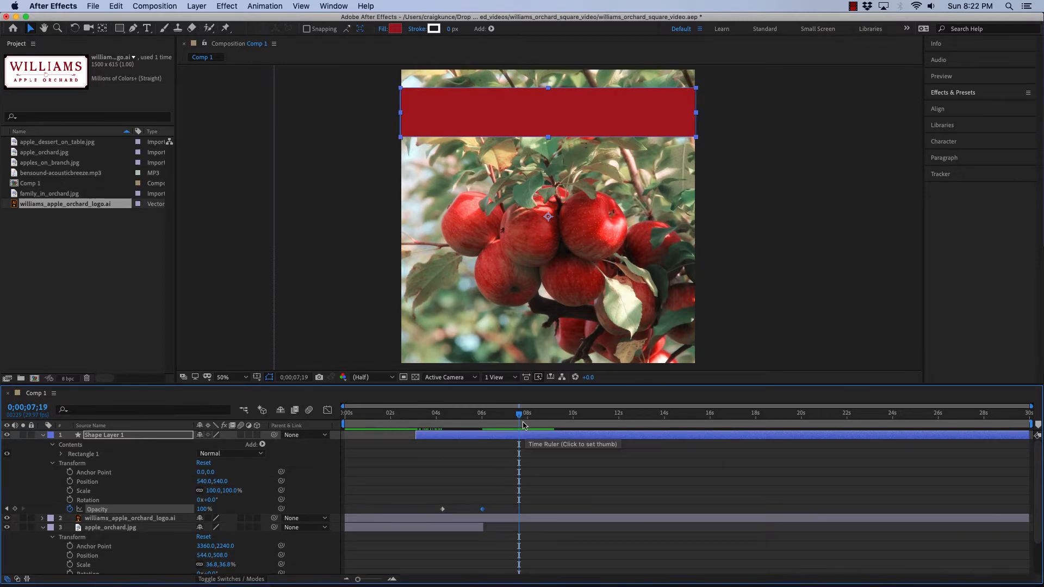
mouse_move(519, 421)
mouse_down()
mouse_move(338, 424)
mouse_move(520, 419)
mouse_up()
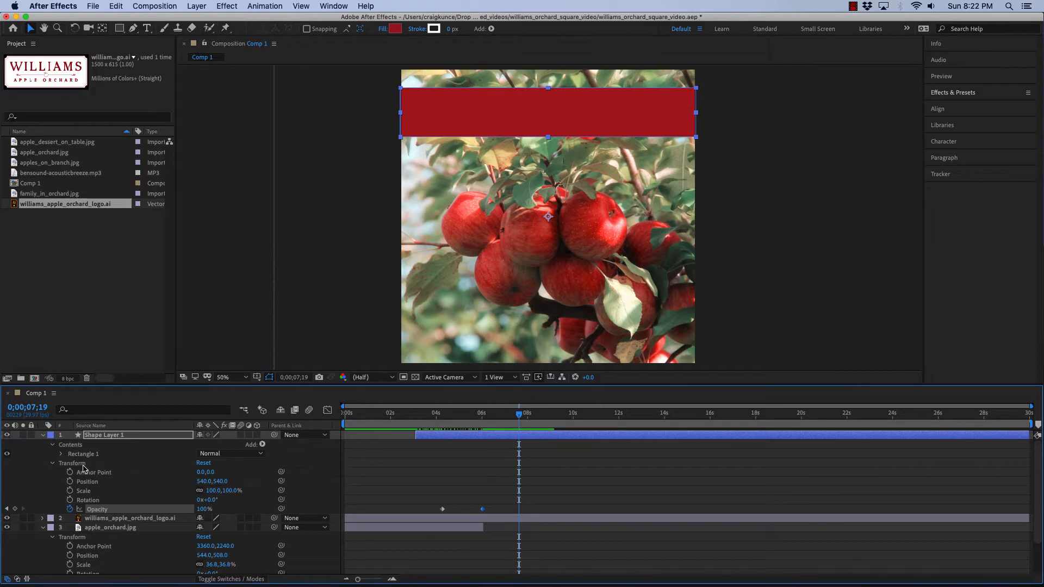
At 0;00;06;01, create a text box across the red banner containing "from our orchard"
click(45, 435)
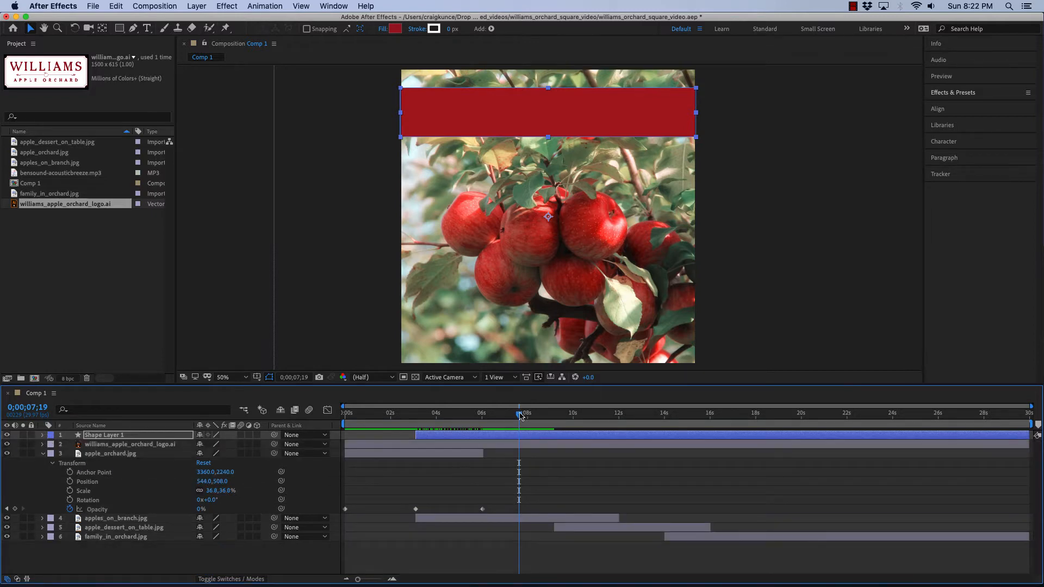
drag(520, 417, 484, 417)
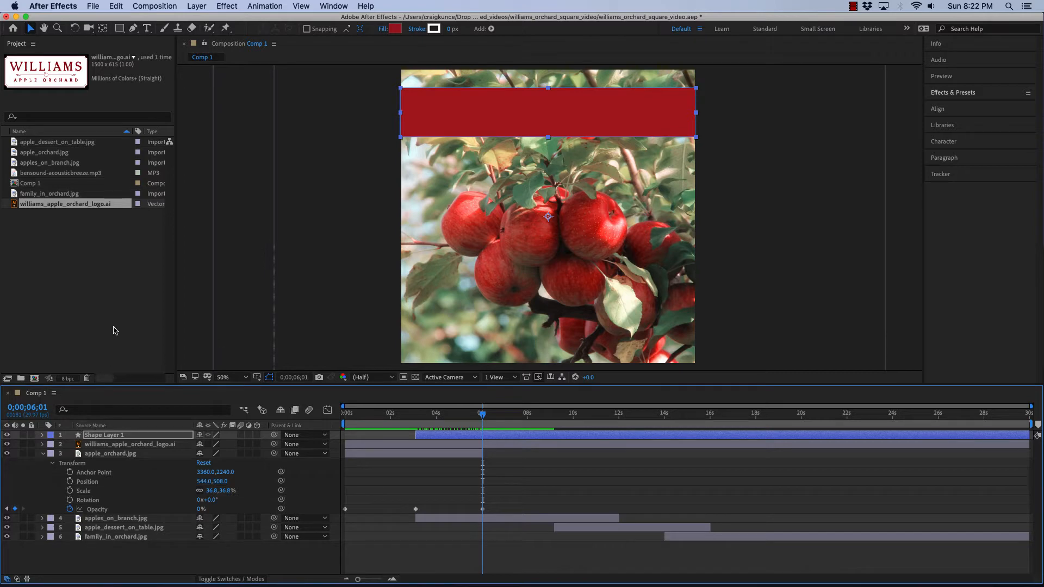
click(137, 563)
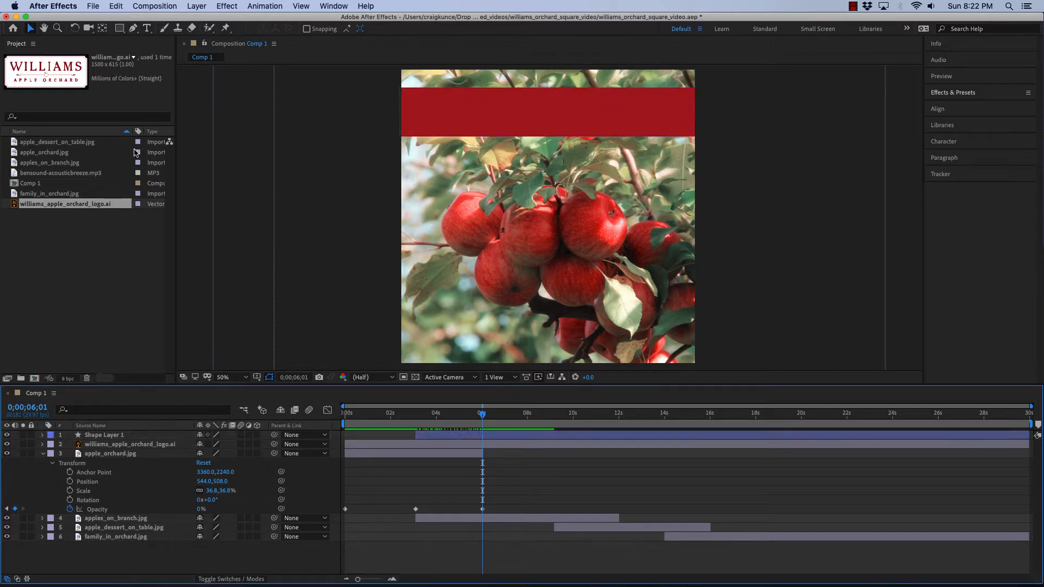
click(147, 28)
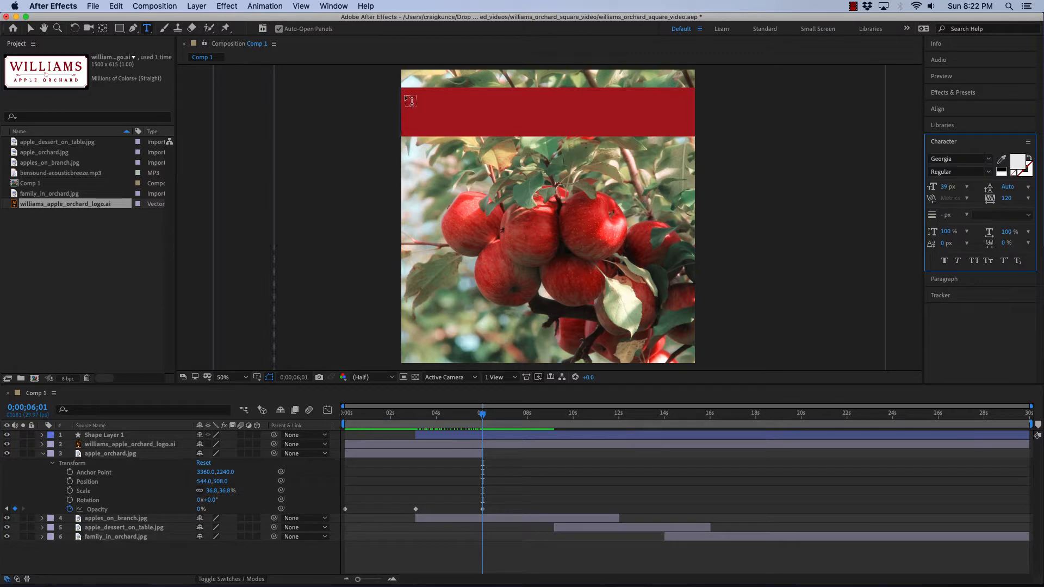
drag(403, 95, 673, 134)
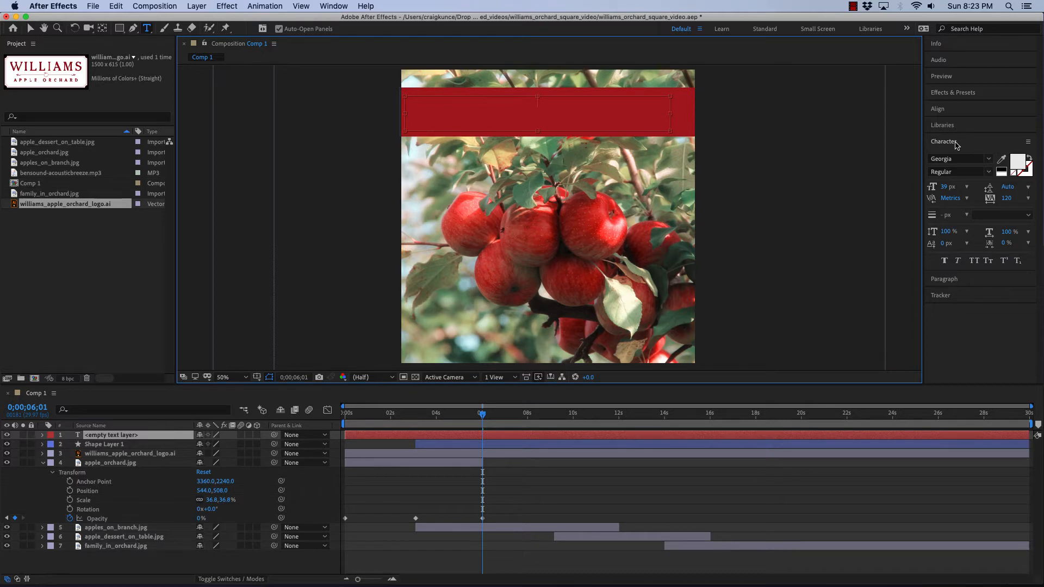
text(from our orchard to)
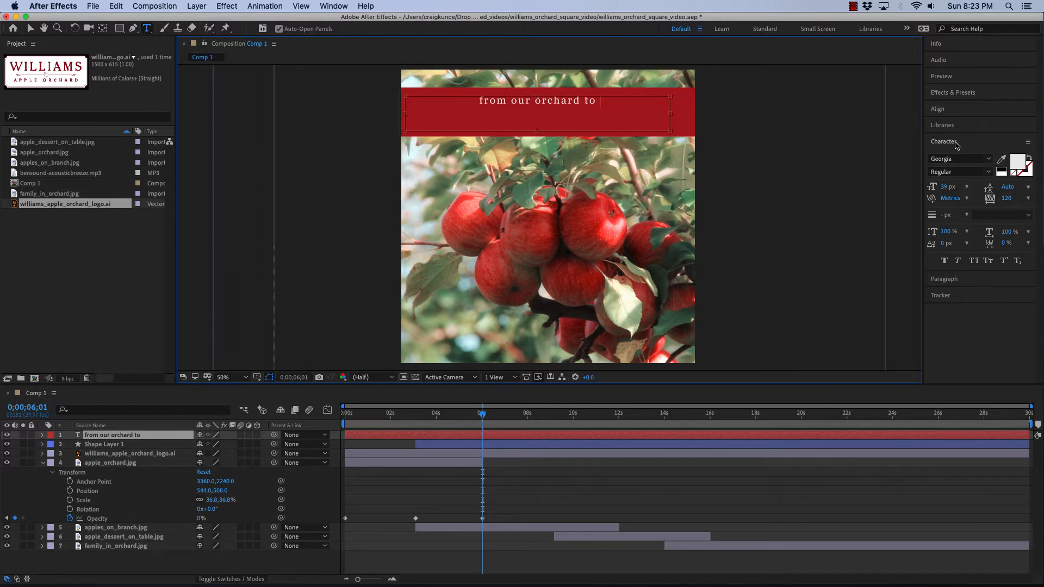
key(BackSpace)
key(BackSpace)
key(BackSpace)
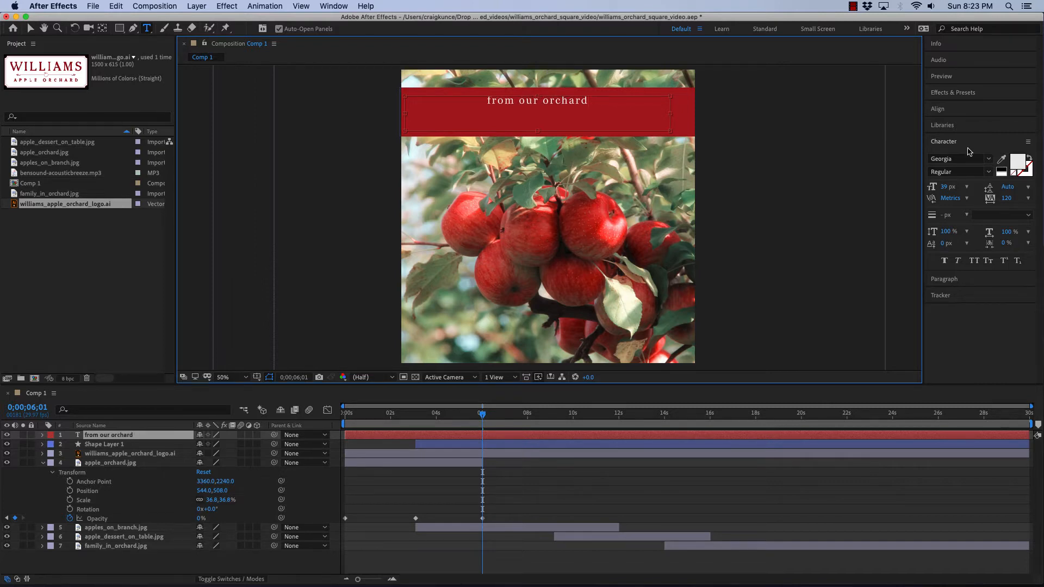
Left-align the banner text and set its font size to 91 px
triple_click(546, 102)
click(946, 186)
drag(946, 186, 971, 187)
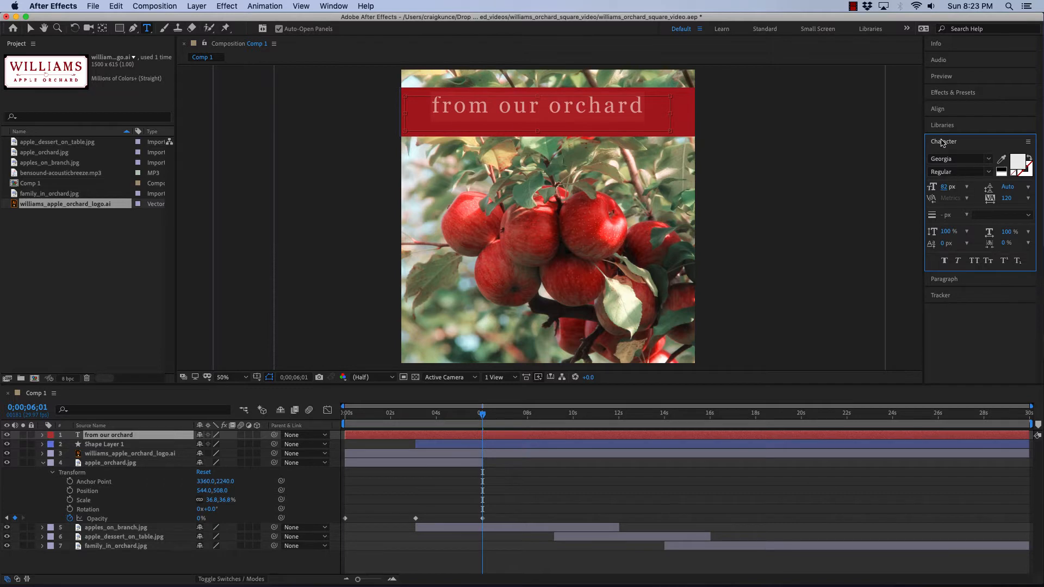
click(959, 280)
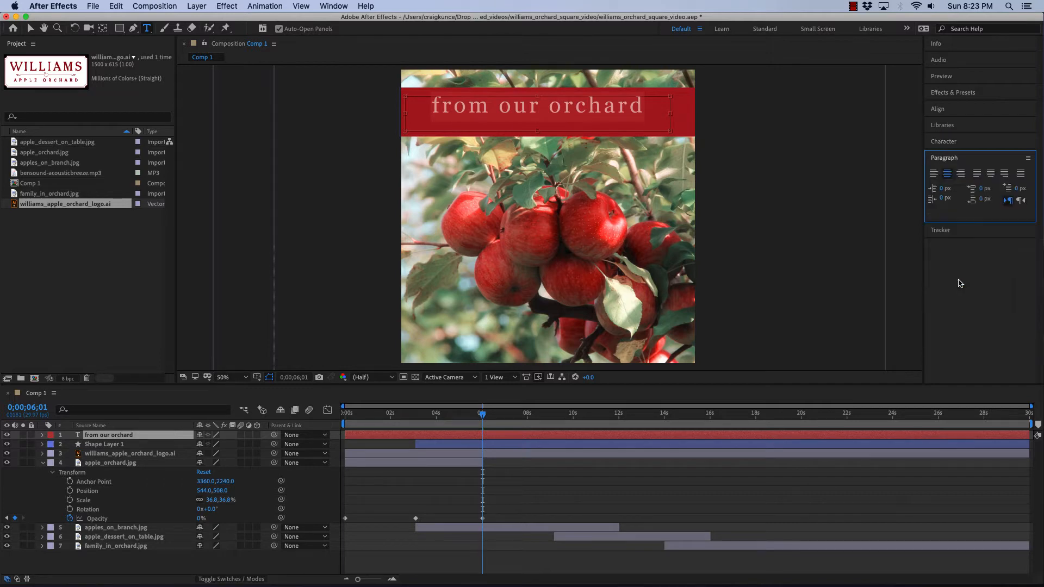
click(934, 173)
click(944, 143)
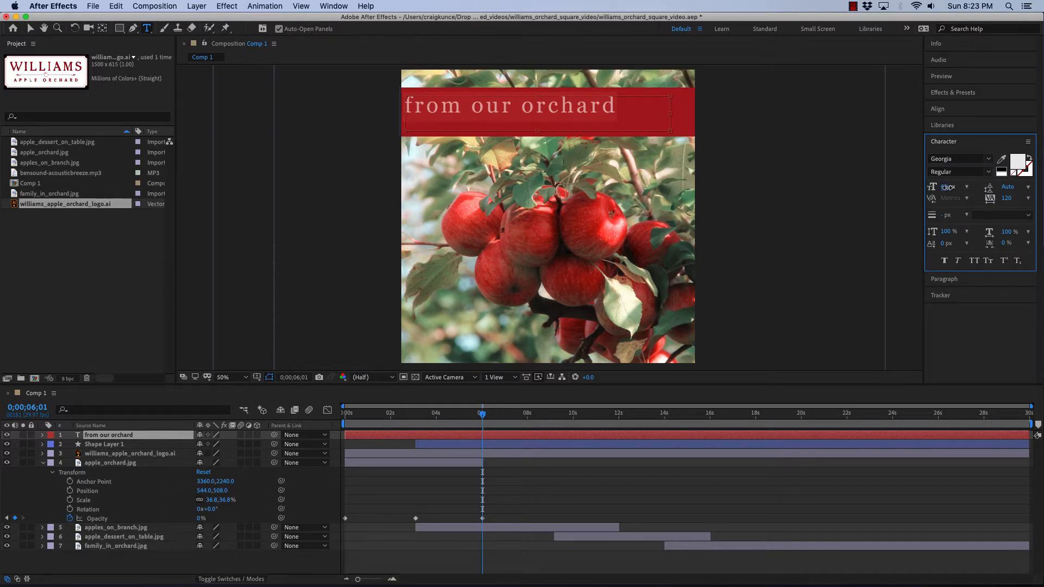
drag(947, 187, 952, 187)
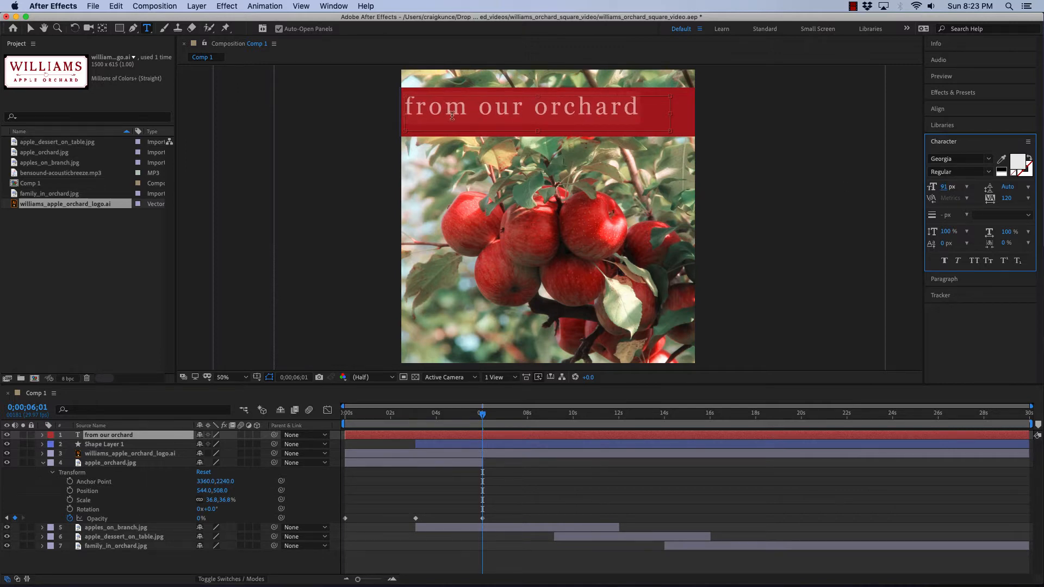
Nudge the text down and right so it sits vertically centred in the red banner with a small left margin
click(29, 27)
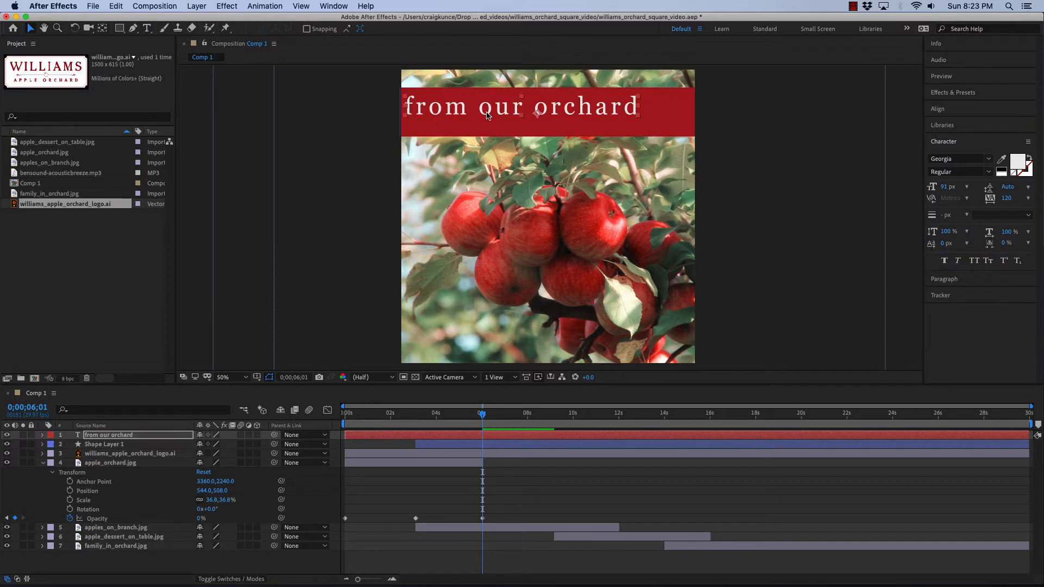
key(Down)
key(shift+Down)
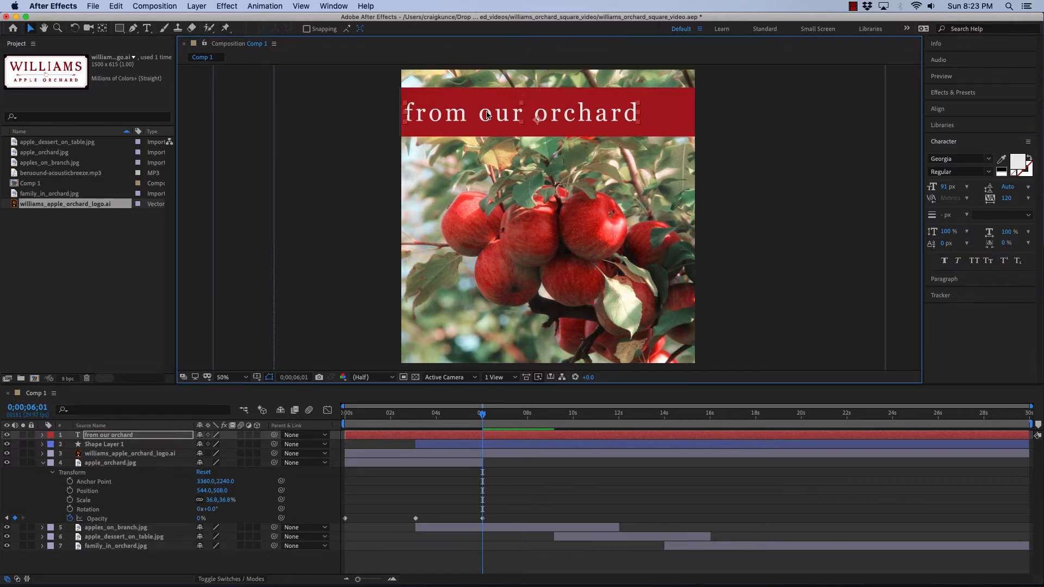
key(shift+Right)
key(Left)
key(Left)
key(Up)
key(Up)
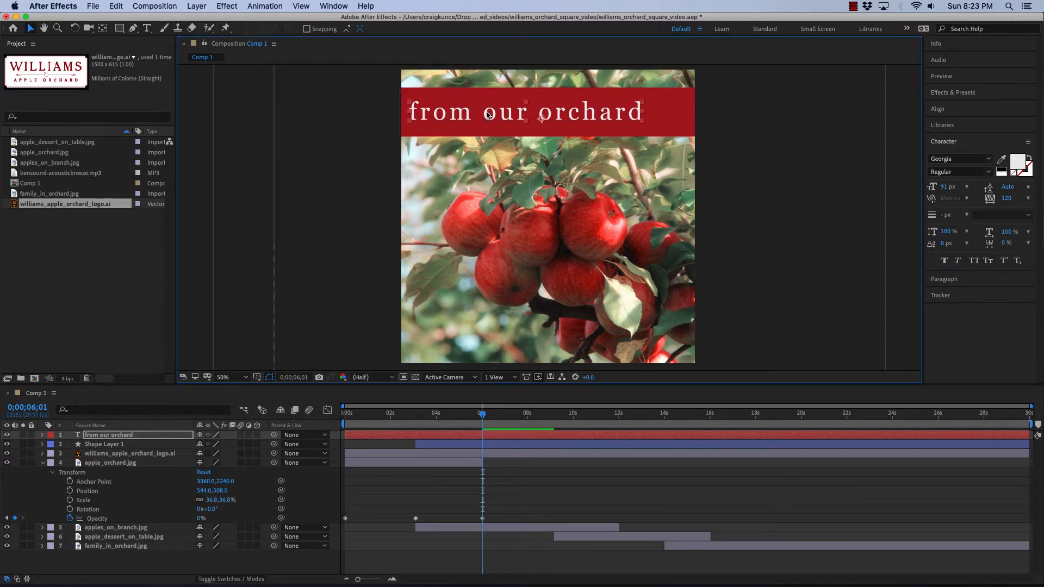
key(Right)
key(Right)
key(Right)
key(Right)
key(Right)
key(Right)
key(Right)
key(Right)
key(Right)
key(Right)
key(Right)
key(Right)
key(Right)
key(Right)
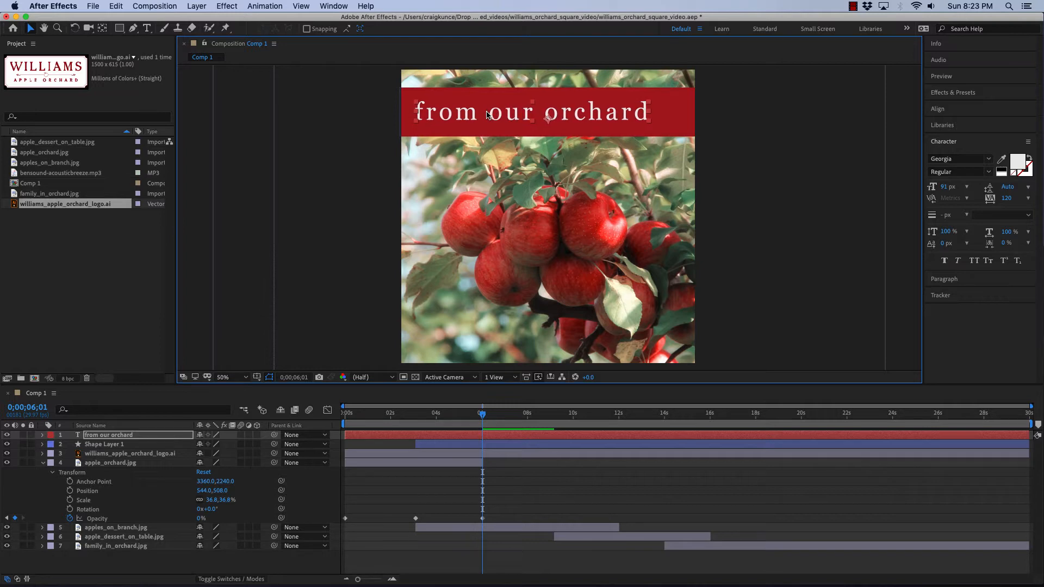
key(Down)
key(Down)
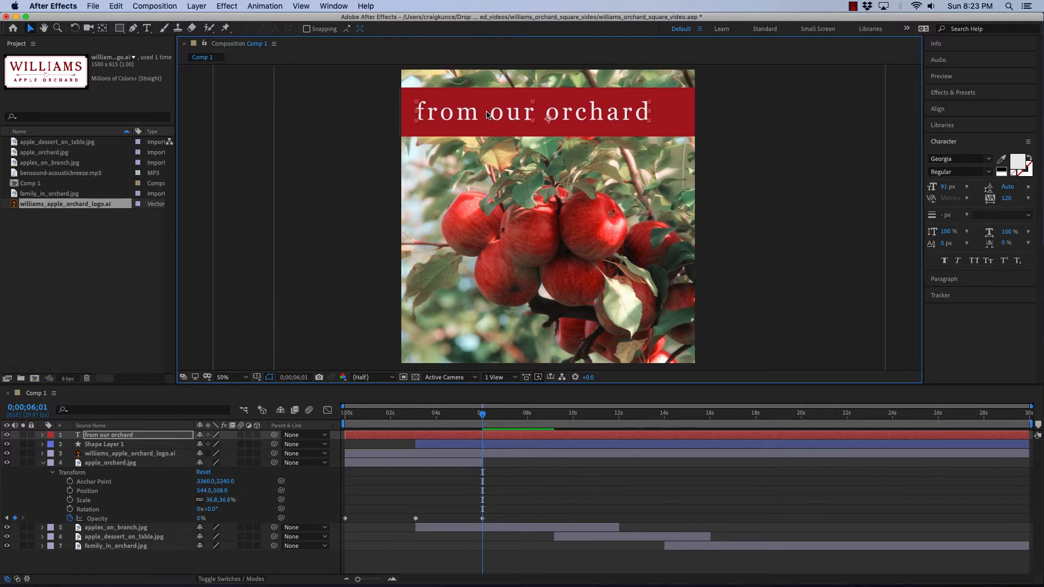
click(199, 221)
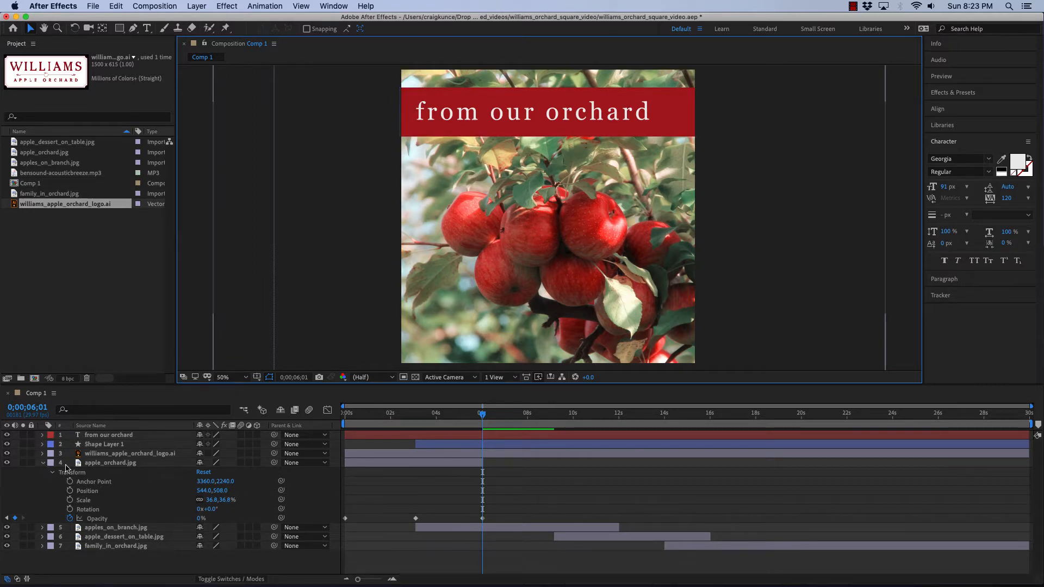
Trim the starts of the "from our orchard" layer and Shape Layer 1 to the banner's first opacity keyframe at 0;00;04;08
click(43, 463)
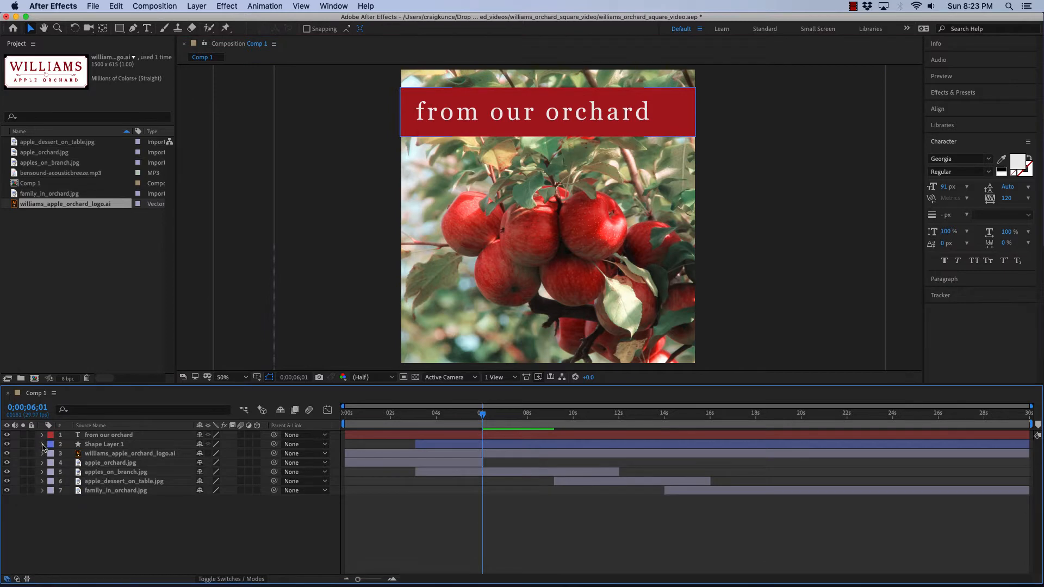
click(42, 445)
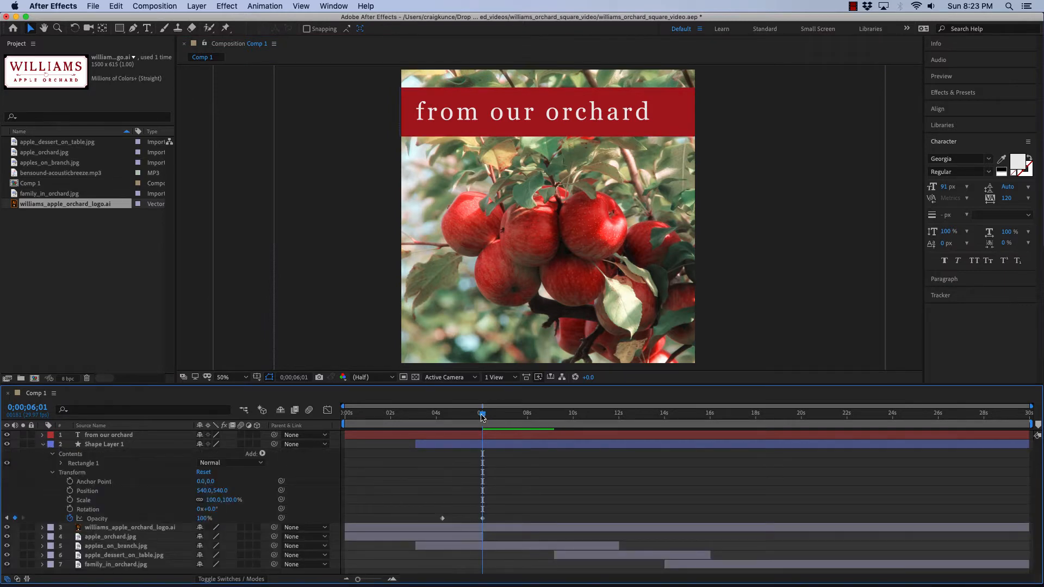
drag(481, 416, 442, 417)
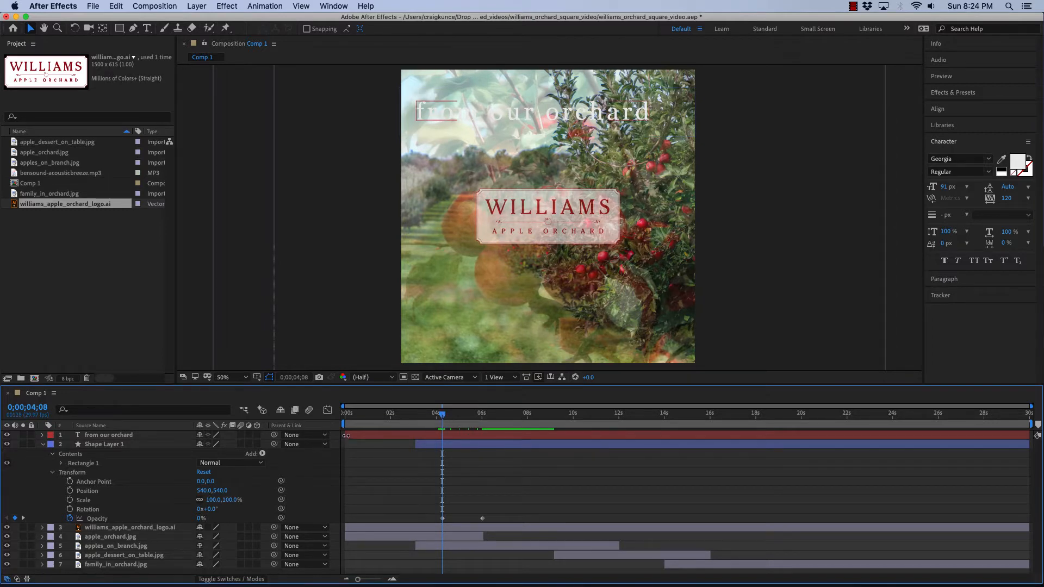
drag(345, 435, 418, 438)
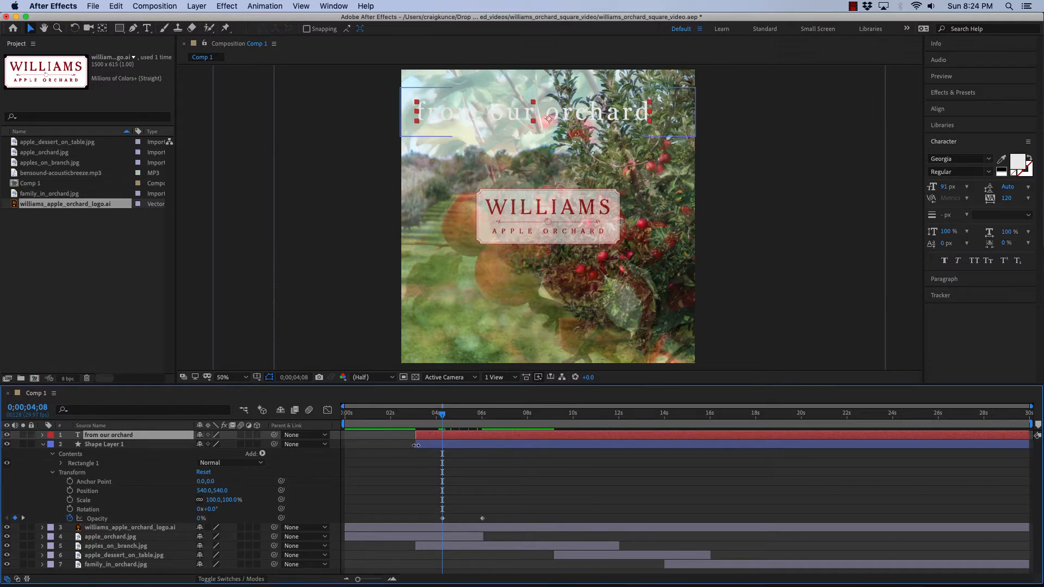
mouse_move(416, 445)
mouse_down()
mouse_move(442, 445)
mouse_move(439, 415)
mouse_move(396, 415)
mouse_move(444, 417)
mouse_up()
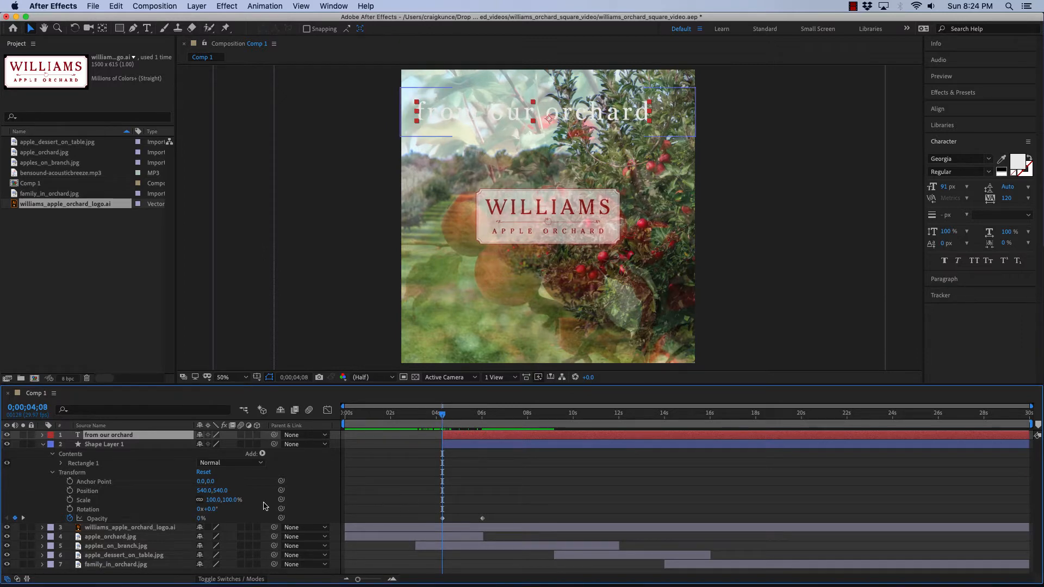
Animate the "from our orchard" text layer's opacity from 0% at 0;00;04;08 to 100% at 0;00;06;01
click(42, 435)
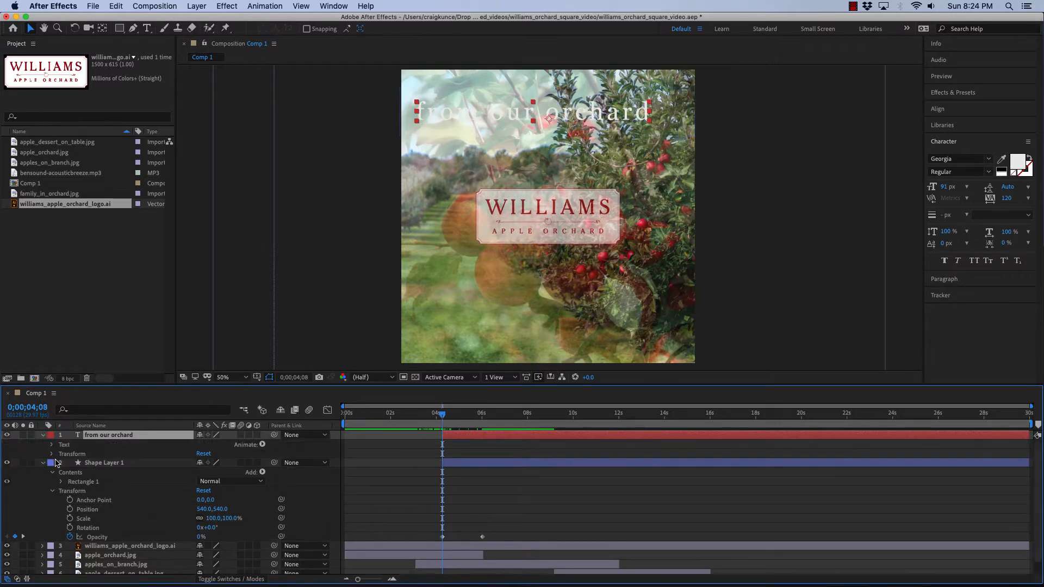
click(52, 454)
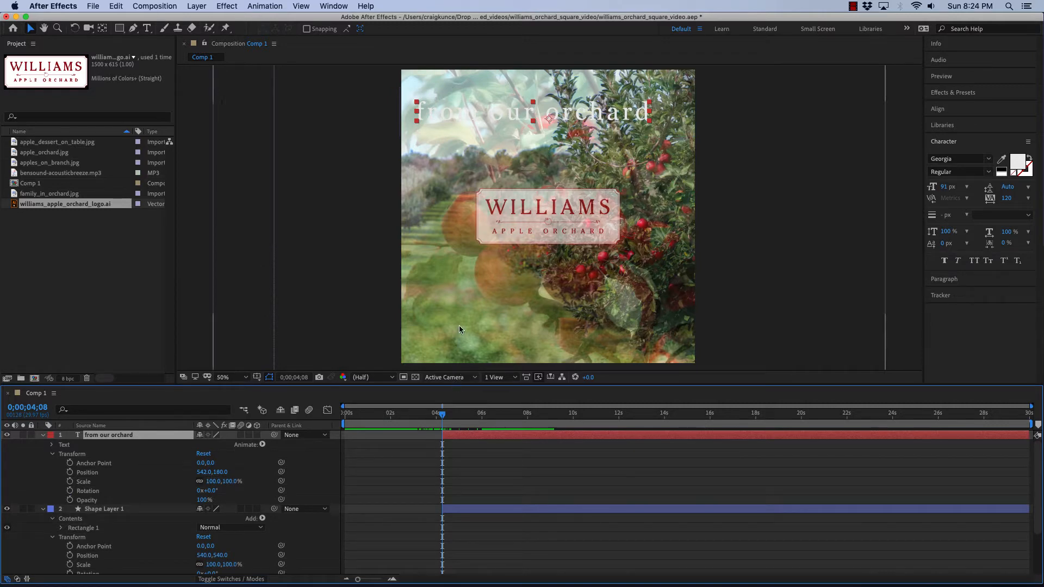
mouse_move(459, 385)
mouse_down()
mouse_move(464, 321)
mouse_move(465, 368)
mouse_up()
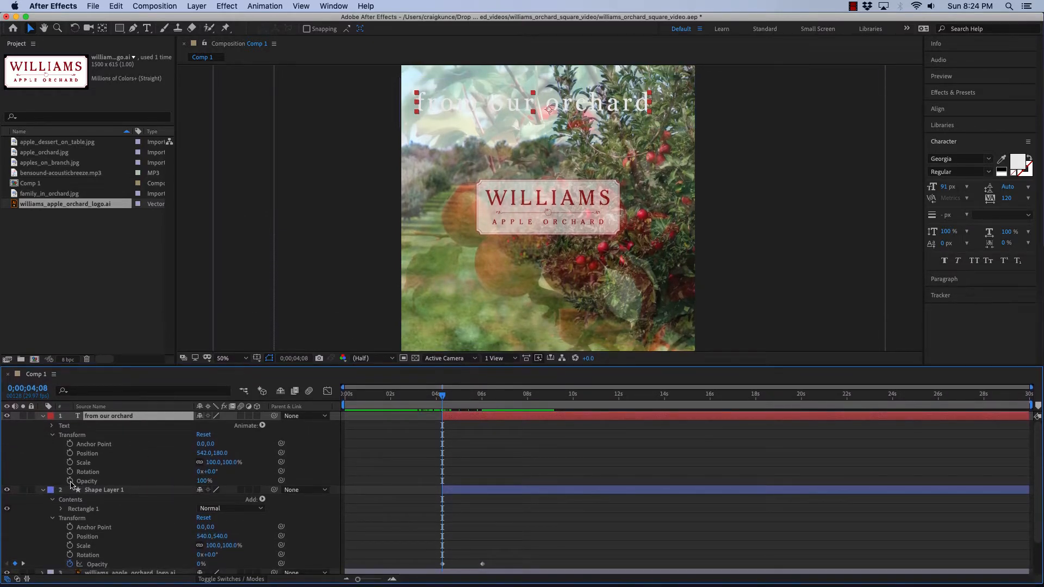
click(70, 481)
drag(203, 481, 146, 483)
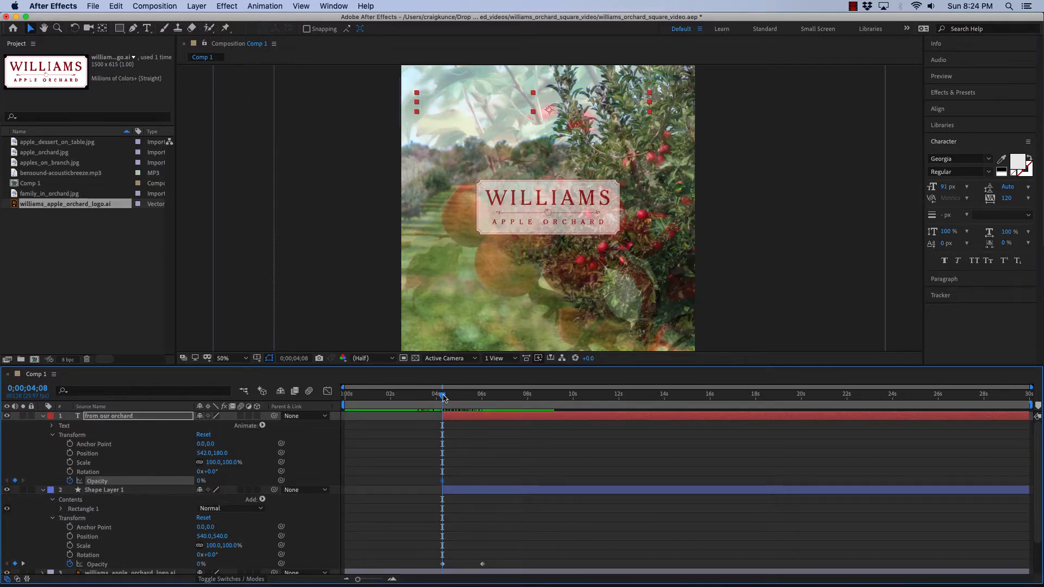
drag(443, 399, 483, 401)
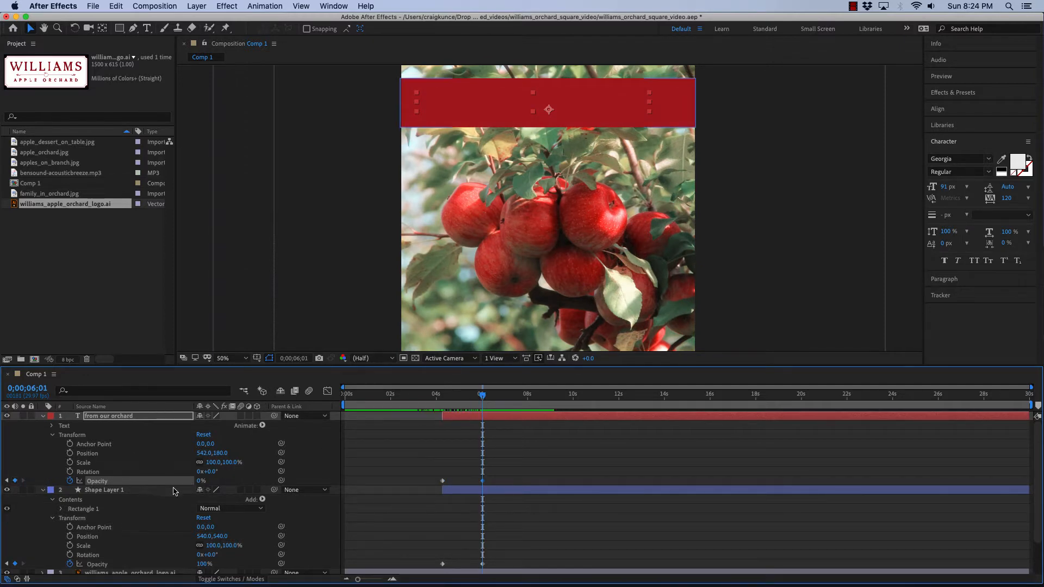
drag(207, 481, 257, 469)
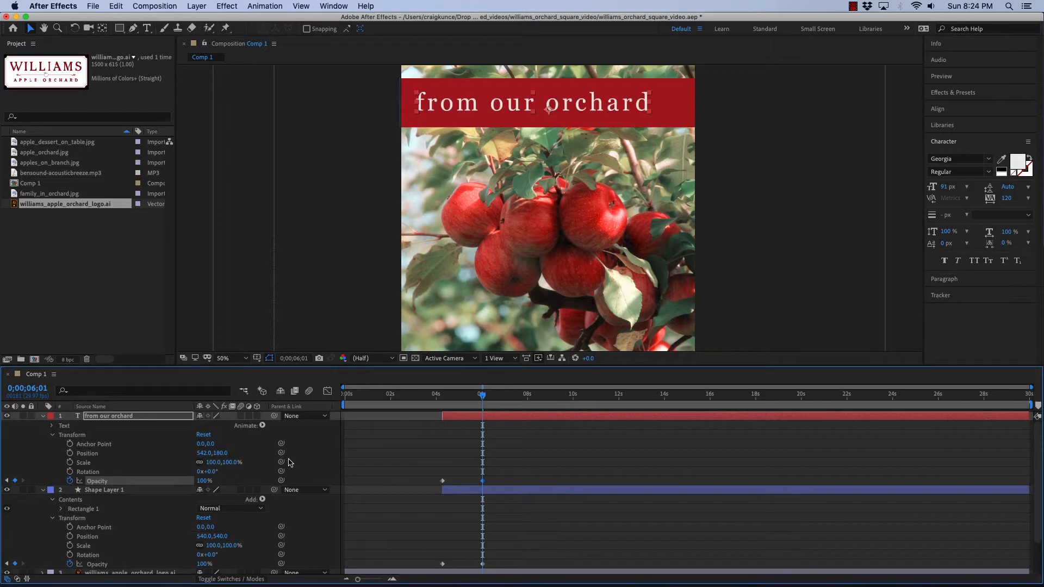
Move the playhead past the fade-in to 0;00;08;17 and save the project
drag(483, 399, 542, 398)
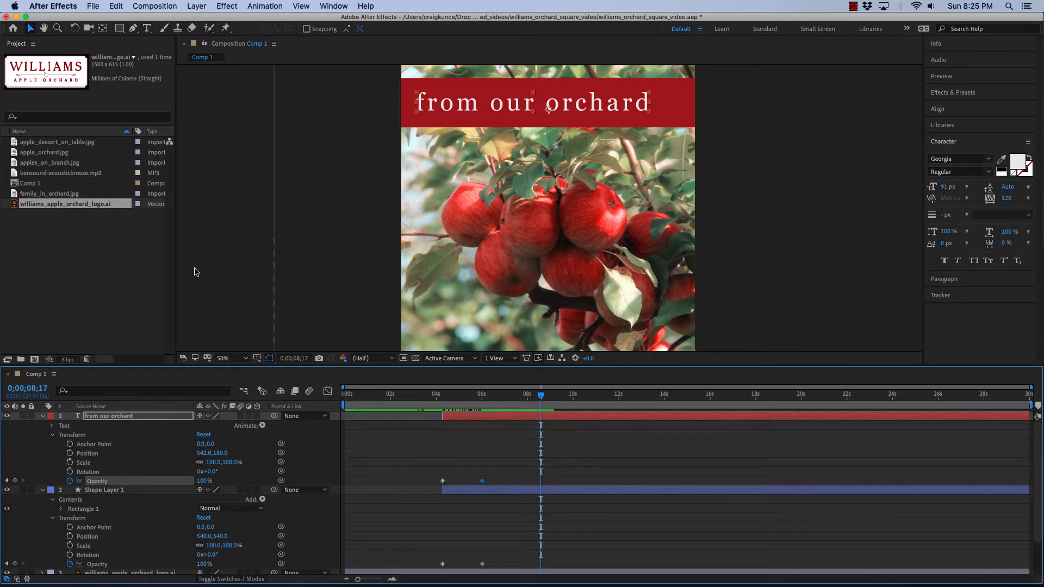
click(94, 6)
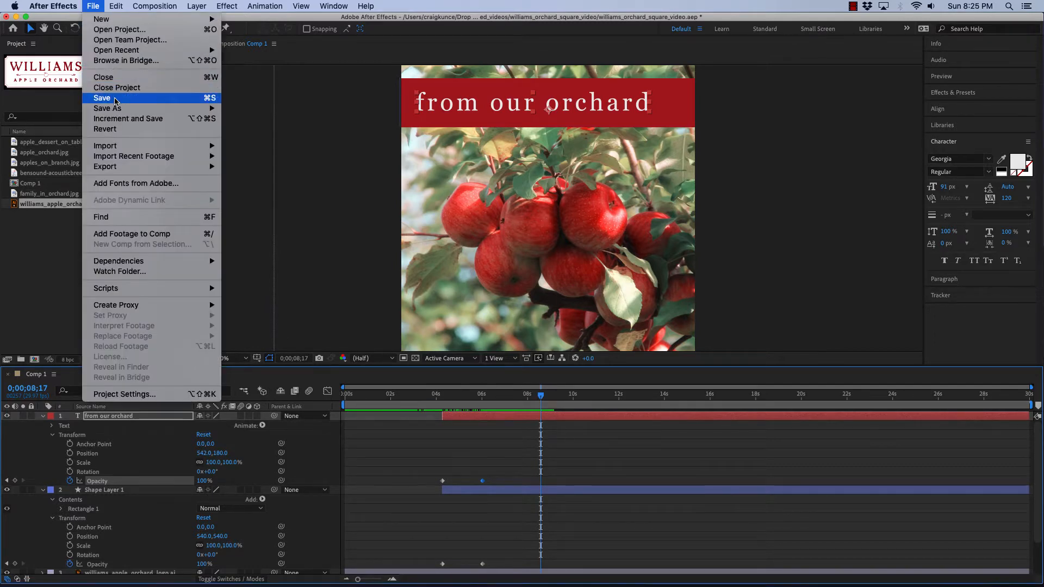
click(98, 100)
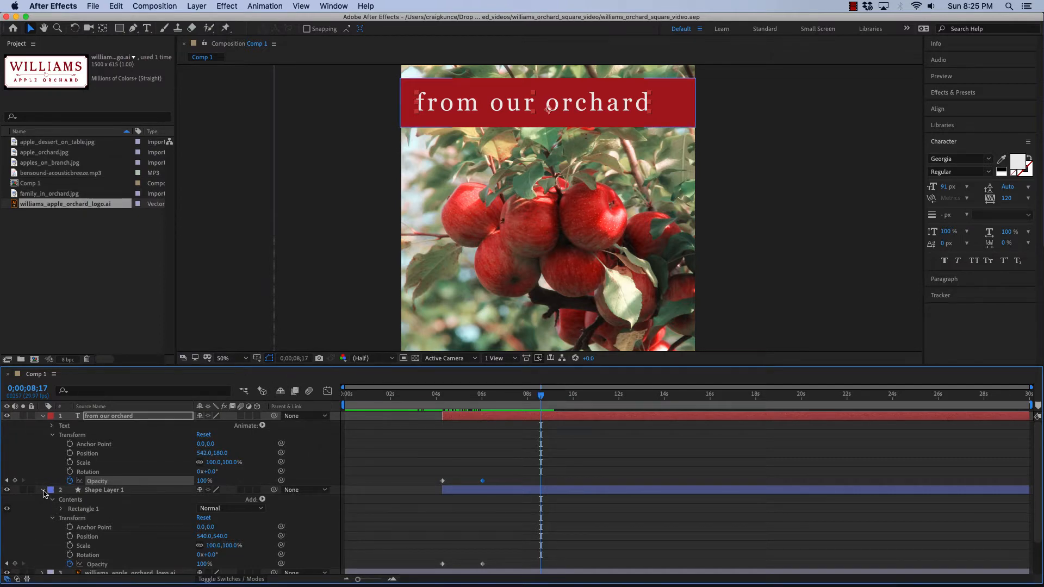
Collapse the banner layers, reveal the opacity keyframes of apple_dessert_on_table.jpg, and place the playhead at that layer's start, 0;00;09;05
click(44, 492)
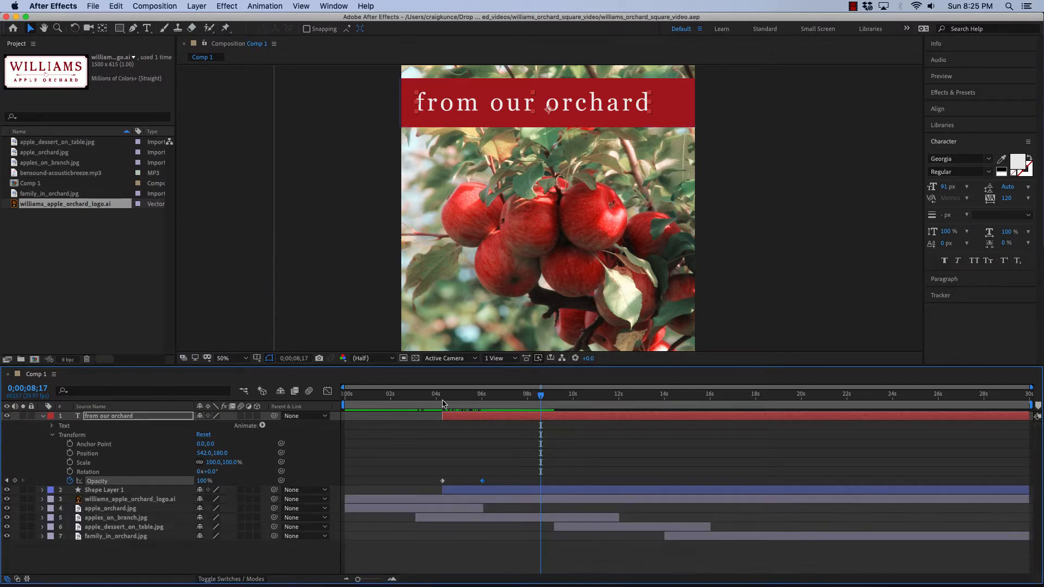
mouse_move(499, 364)
mouse_down()
mouse_move(500, 325)
mouse_move(501, 346)
mouse_up()
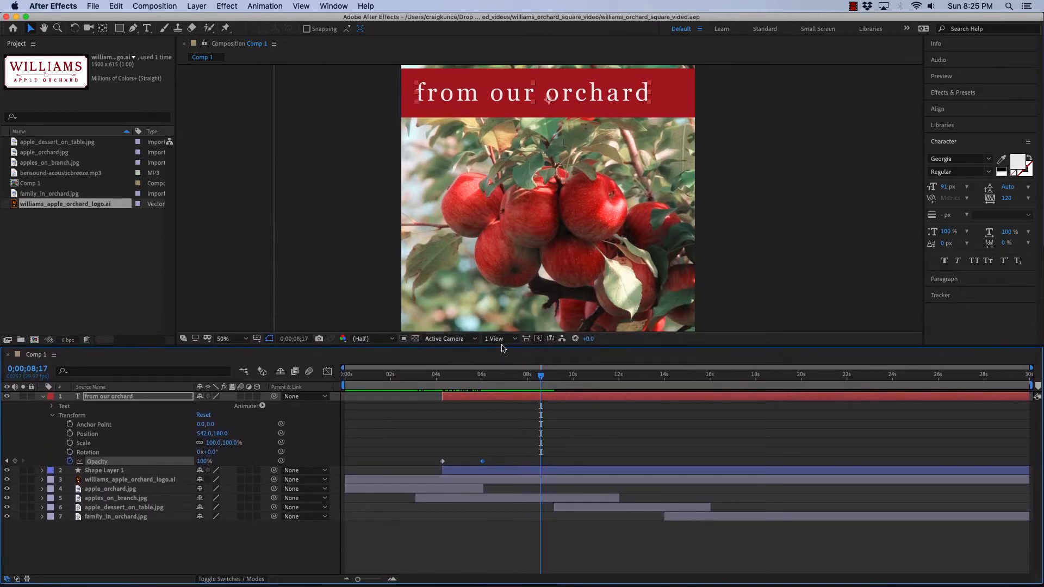
click(228, 268)
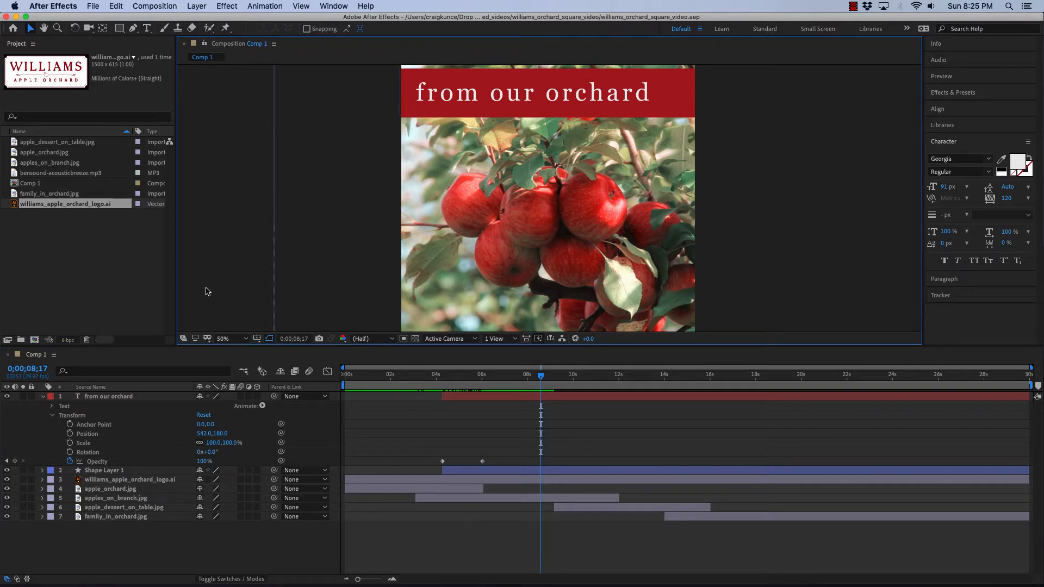
mouse_move(541, 379)
mouse_down()
mouse_move(646, 381)
mouse_move(555, 377)
mouse_up()
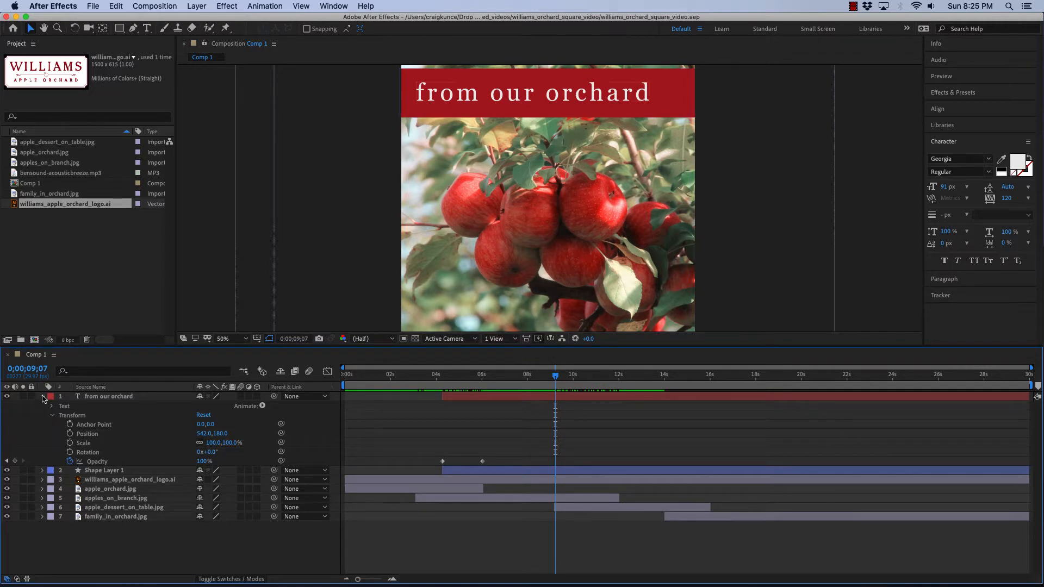
click(43, 398)
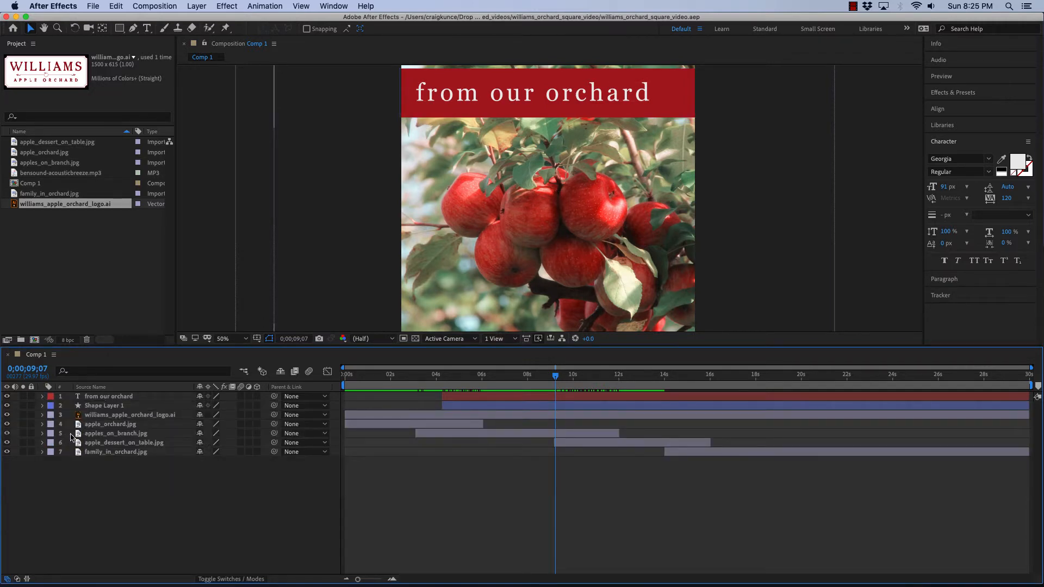
click(43, 443)
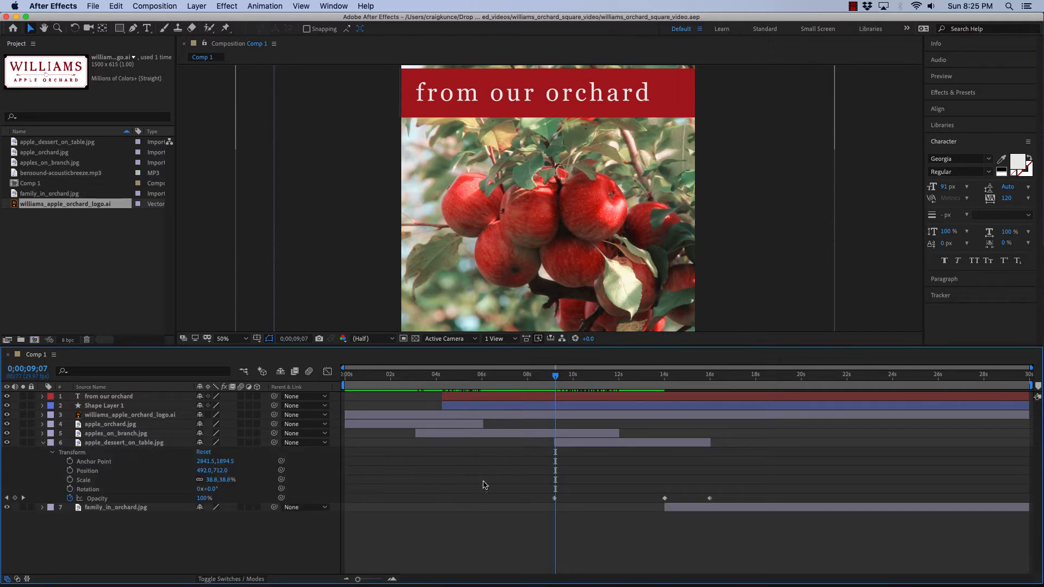
drag(556, 379, 616, 387)
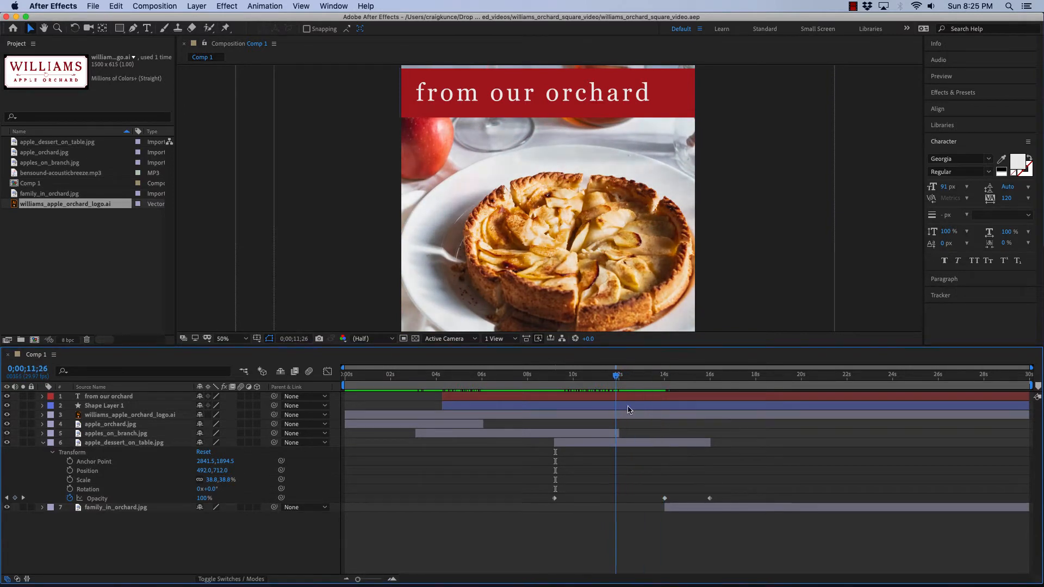
click(665, 498)
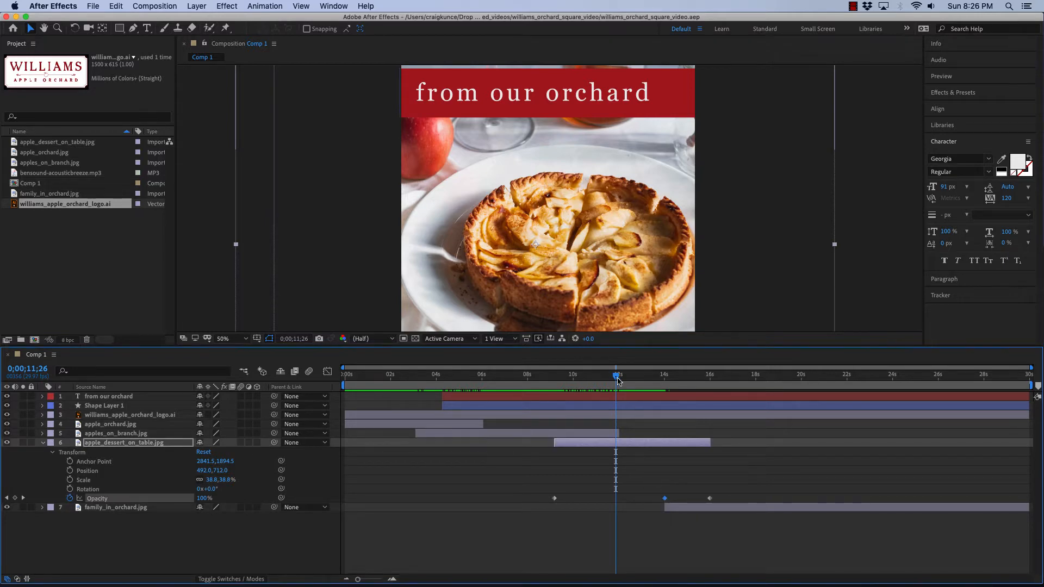
drag(616, 379, 555, 381)
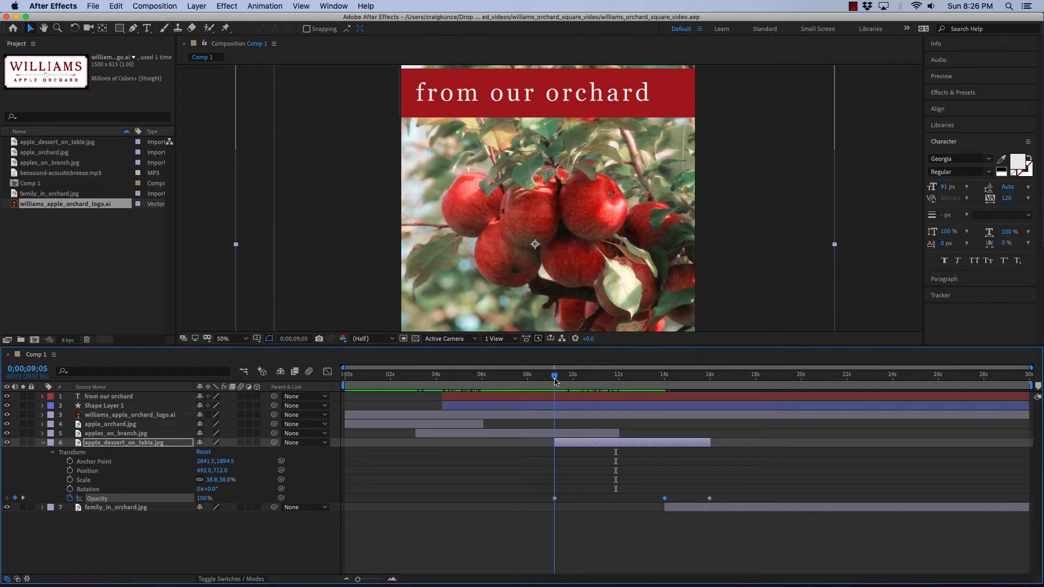
Fade out the "from our orchard" text by keyframing its opacity at 100% at 0;00;09;05 and 0% at 0;00;11;10
click(43, 397)
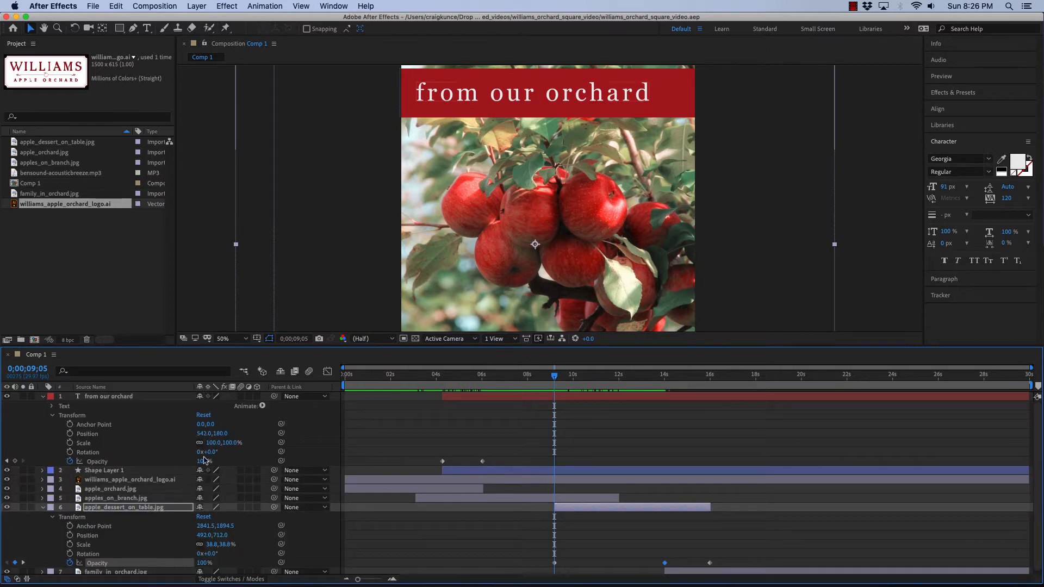
click(15, 461)
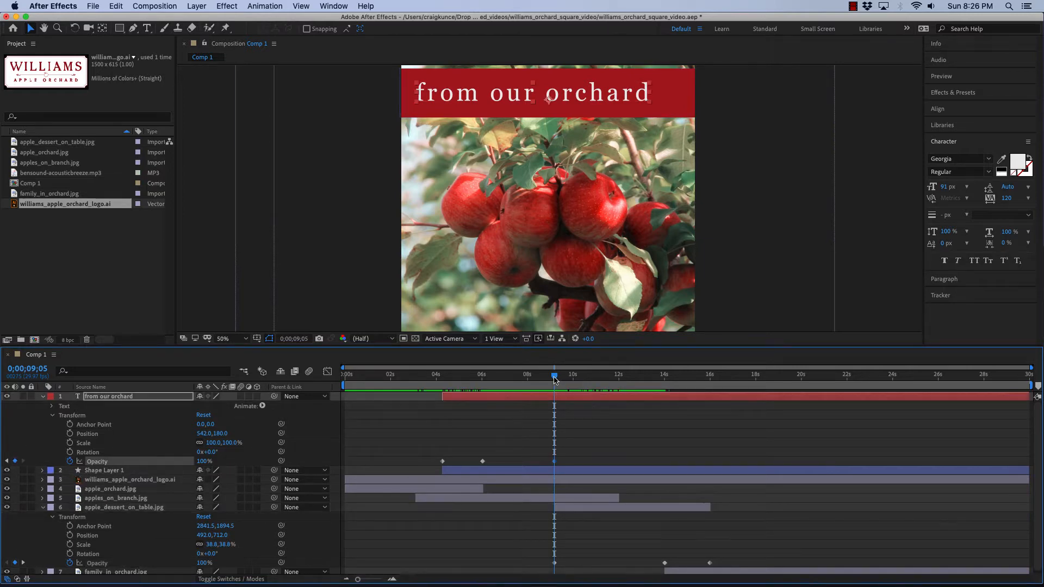
drag(554, 380, 603, 381)
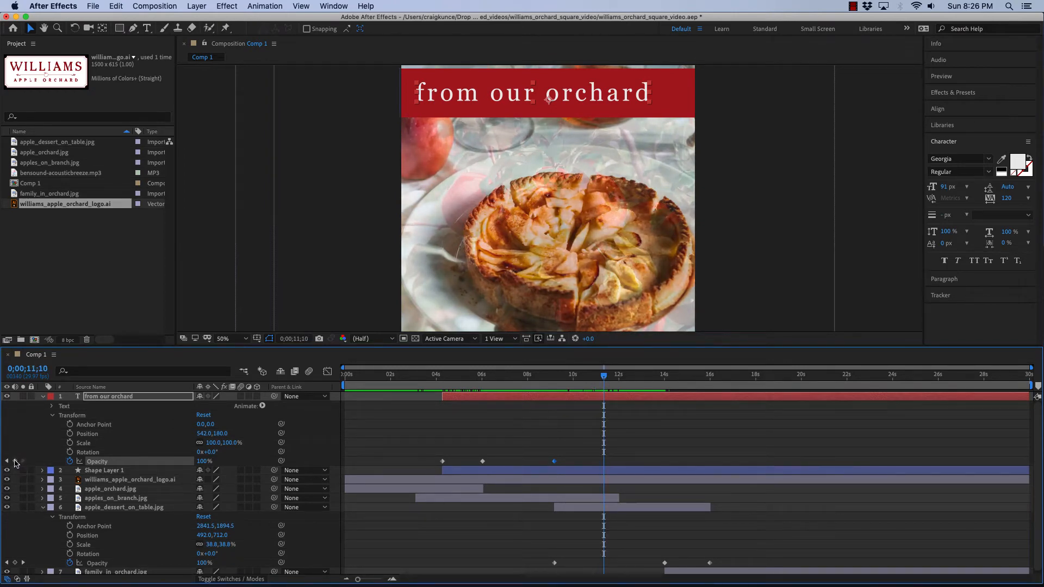
click(15, 461)
drag(204, 462, 140, 470)
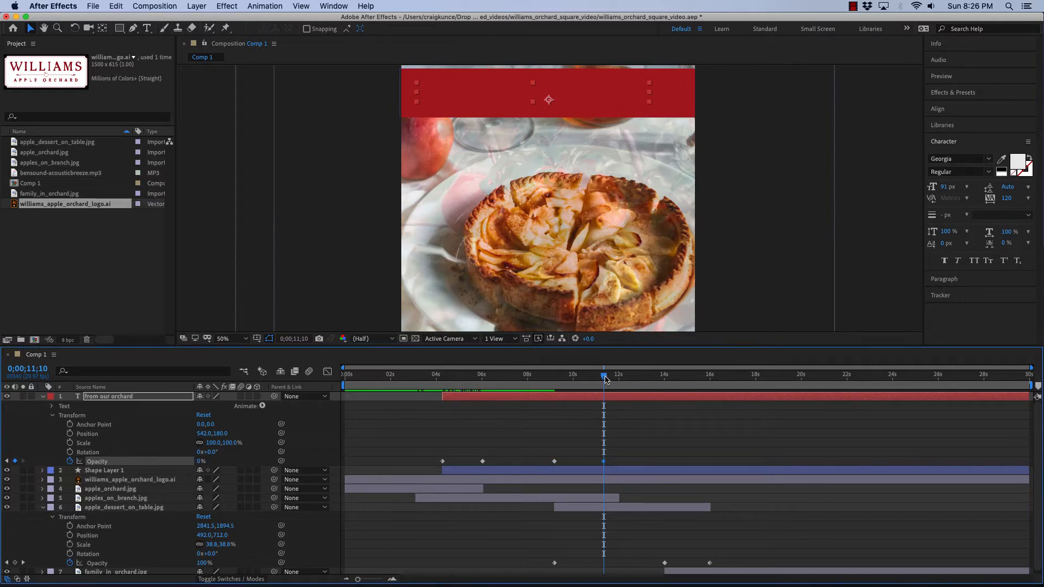
drag(604, 379, 555, 388)
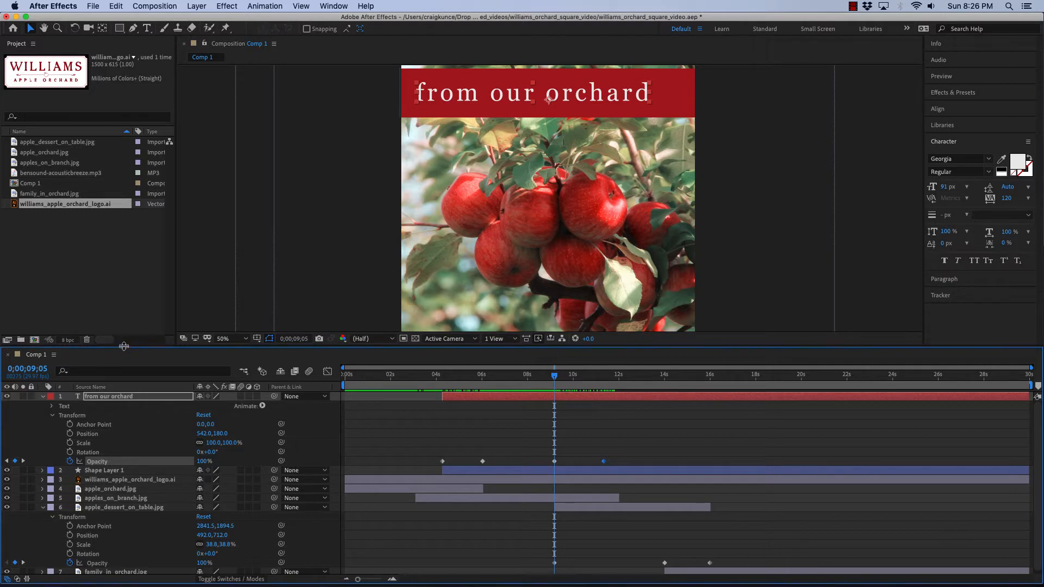
Duplicate the "from our orchard" text layer and move the copy directly below the original in the layer stack
click(44, 507)
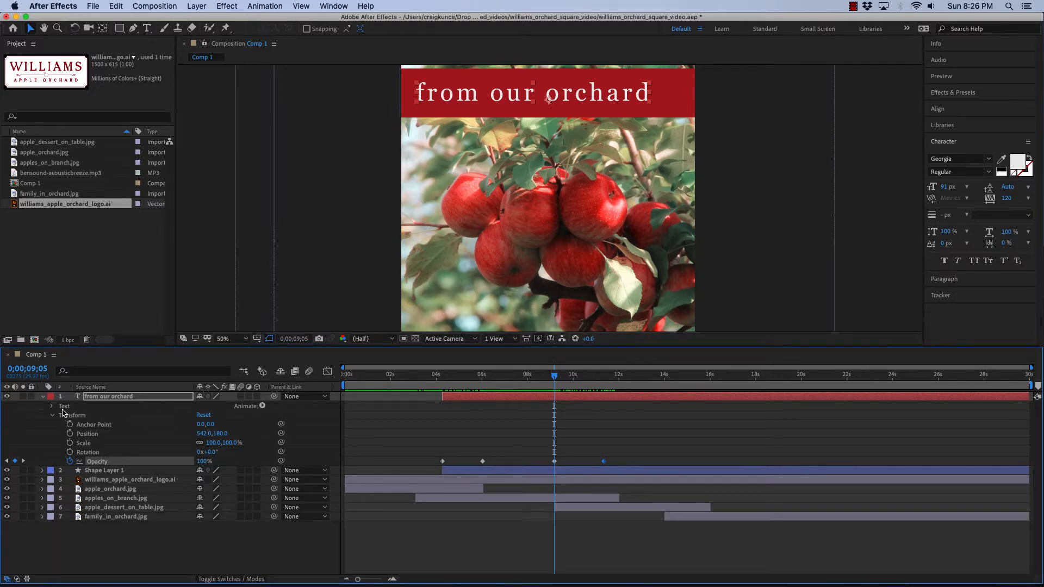
click(79, 399)
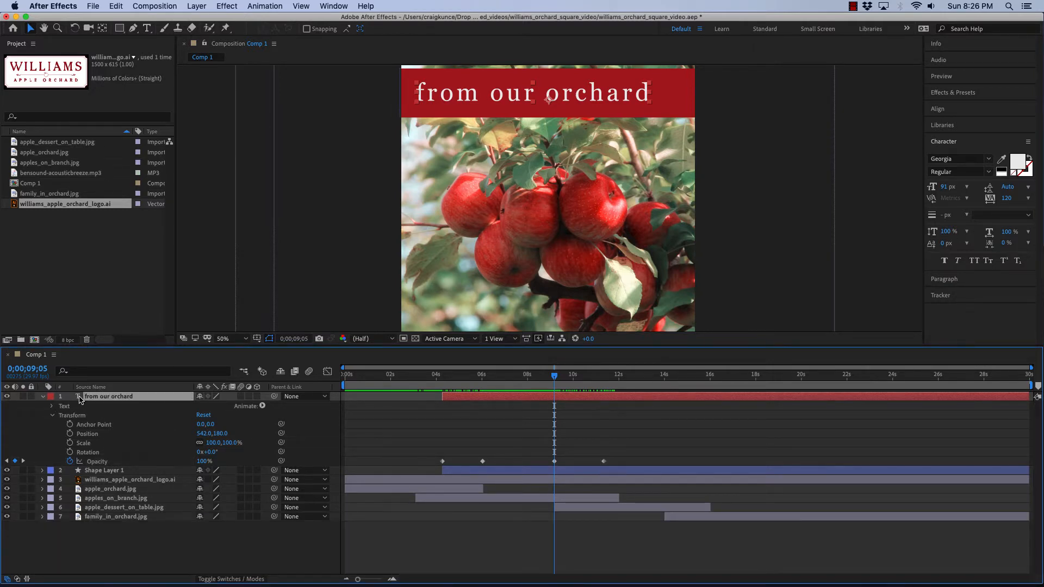
click(118, 6)
click(133, 133)
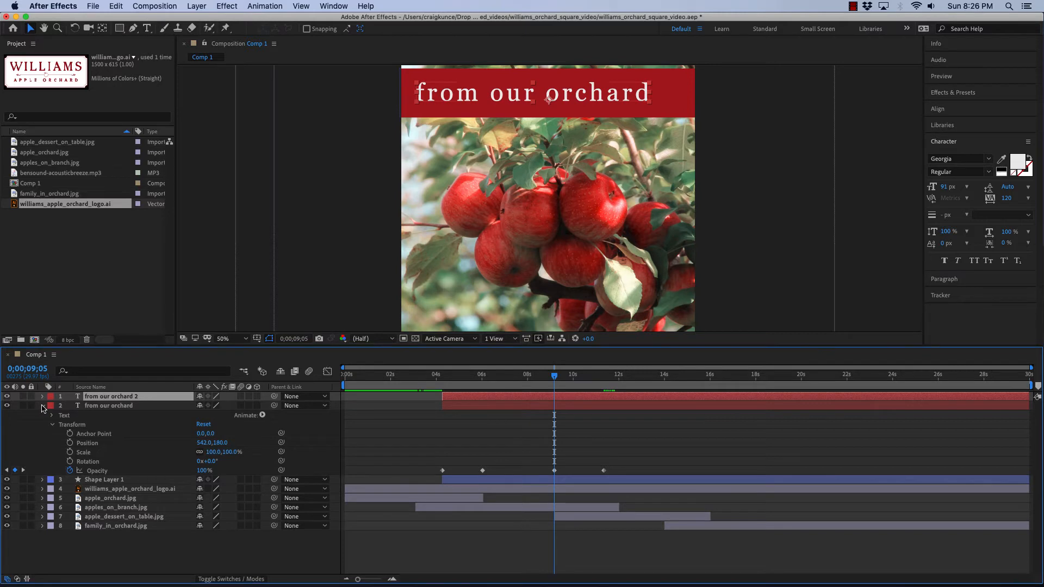
click(42, 406)
drag(78, 400, 83, 412)
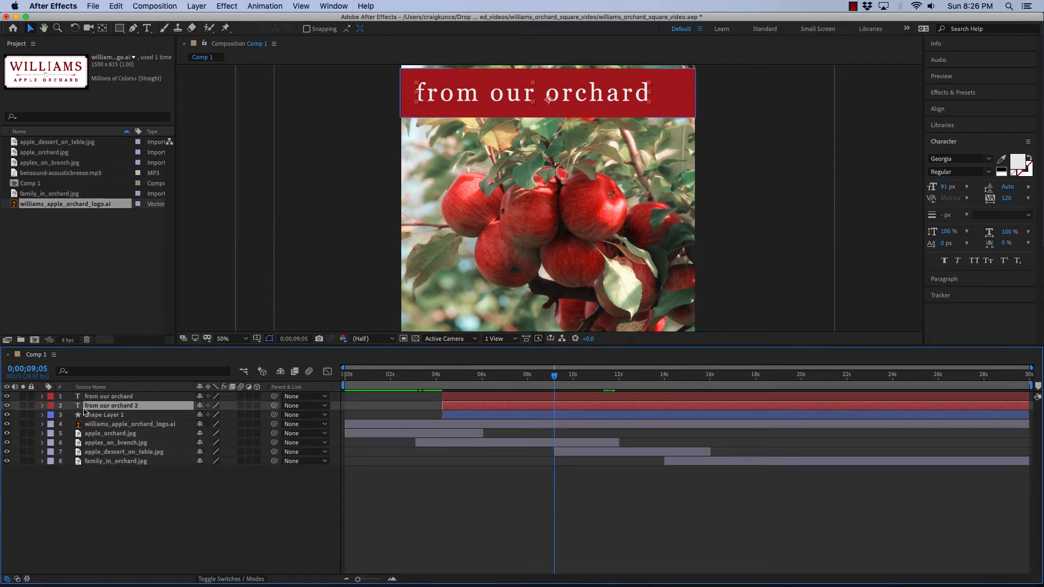
Replace the duplicate layer's text with "to your table", hiding the original text layer while editing and showing it again when done
click(42, 406)
click(53, 425)
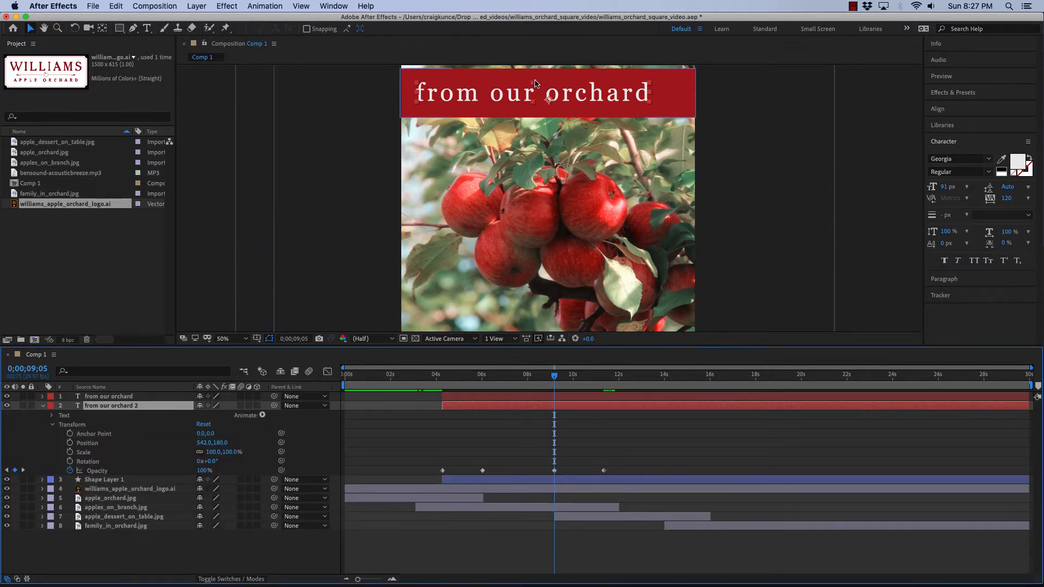
double_click(529, 97)
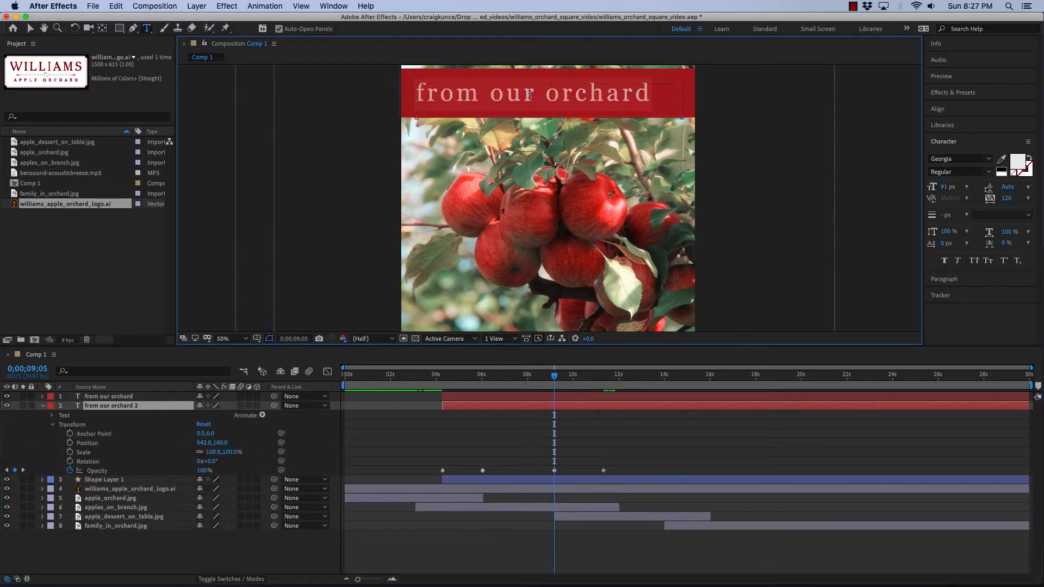
text(to your)
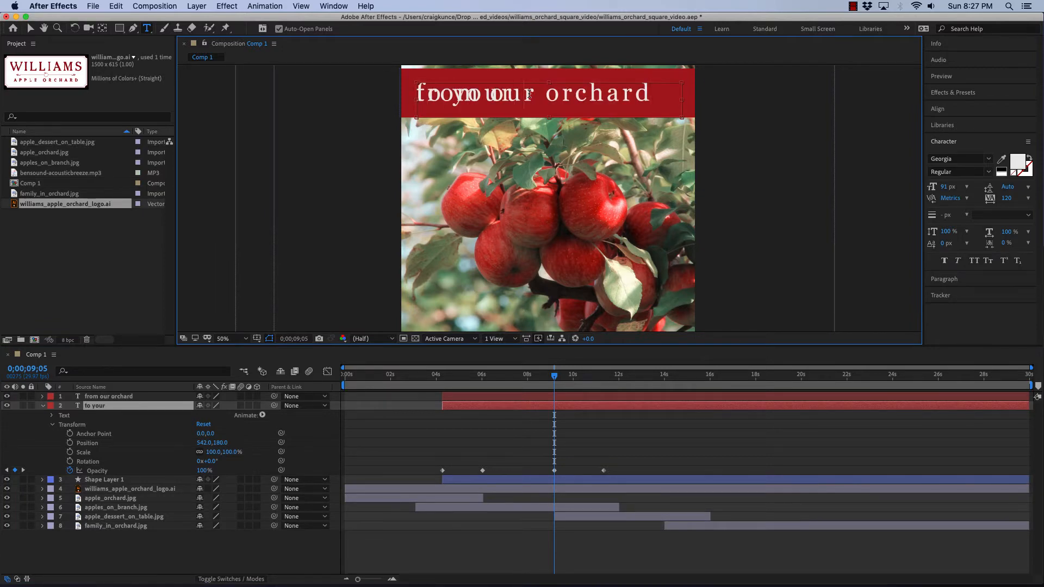
click(7, 396)
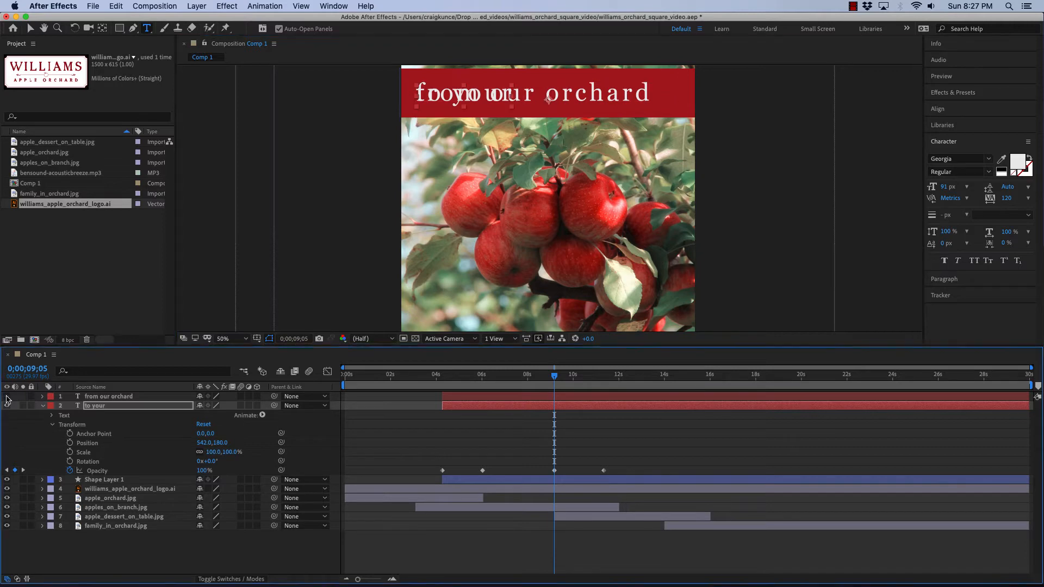
click(513, 93)
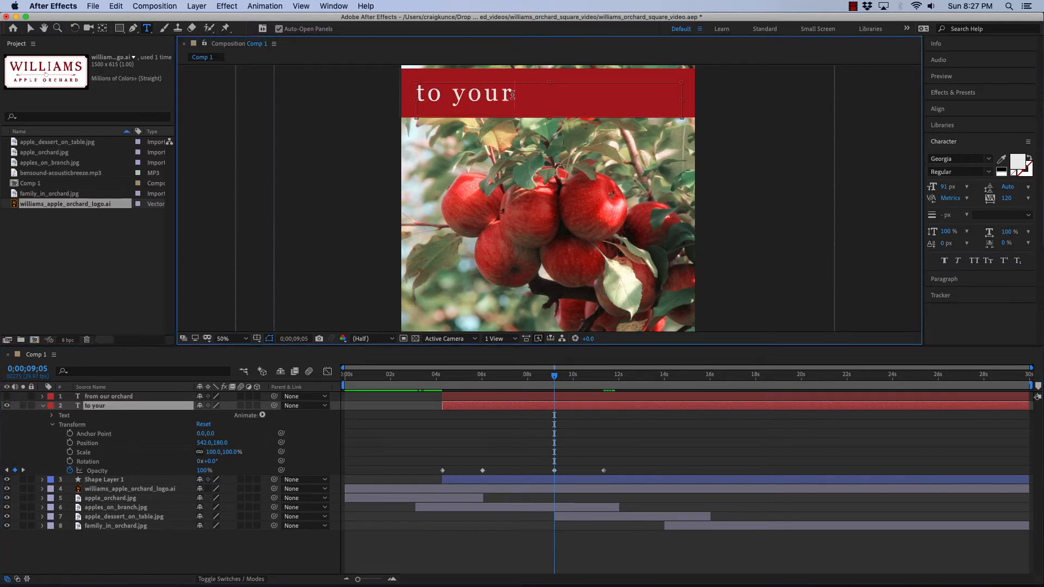
text(table)
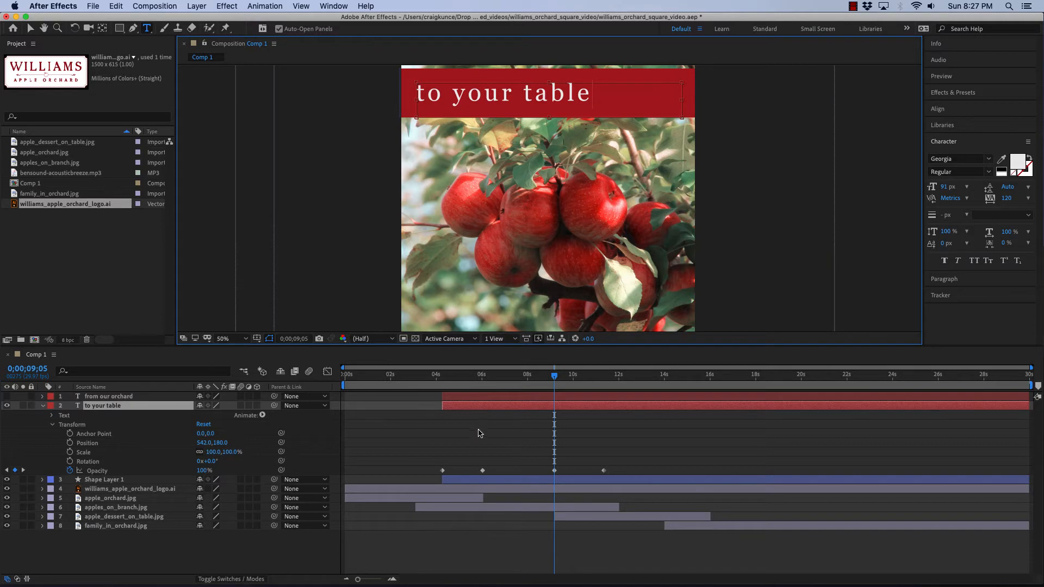
mouse_move(555, 379)
mouse_down()
mouse_move(435, 381)
mouse_move(564, 385)
mouse_up()
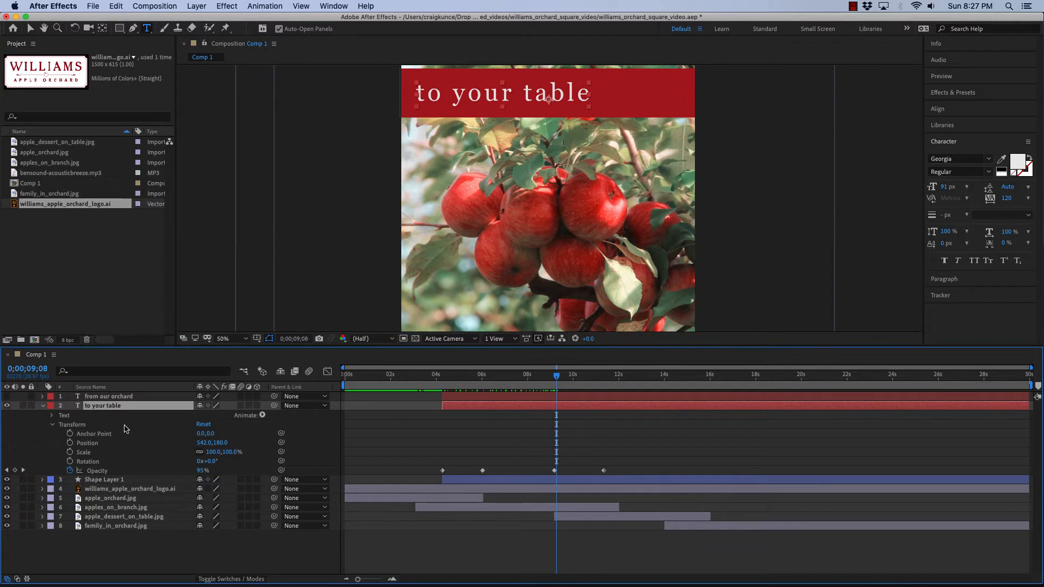
click(7, 397)
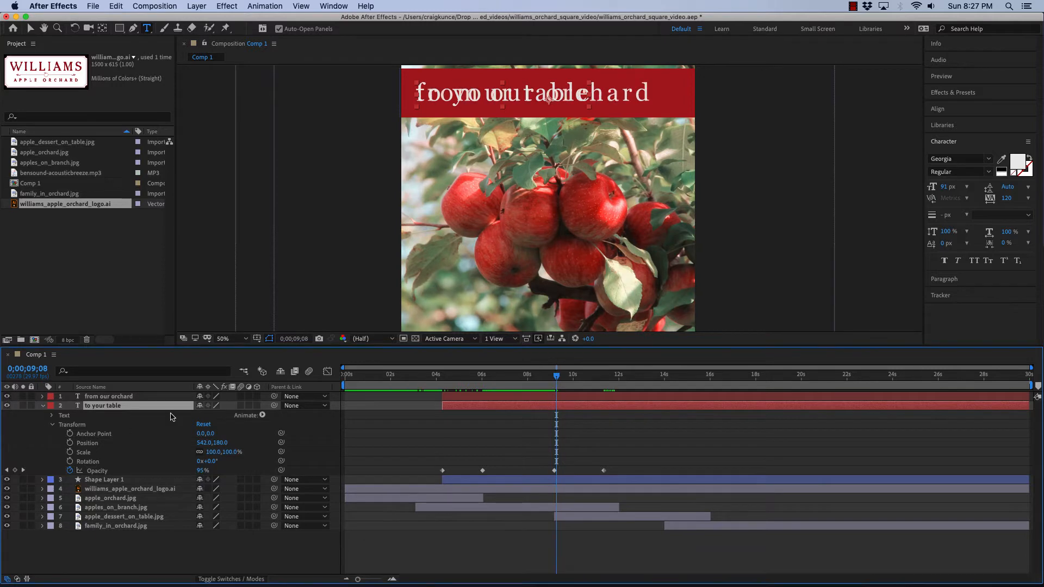
Shift all opacity keyframes of the "to your table" text so the first falls at 0;00;09;22, and check the fades
mouse_move(558, 379)
mouse_down()
mouse_move(438, 379)
mouse_move(607, 382)
mouse_move(555, 381)
mouse_move(605, 383)
mouse_move(569, 385)
mouse_up()
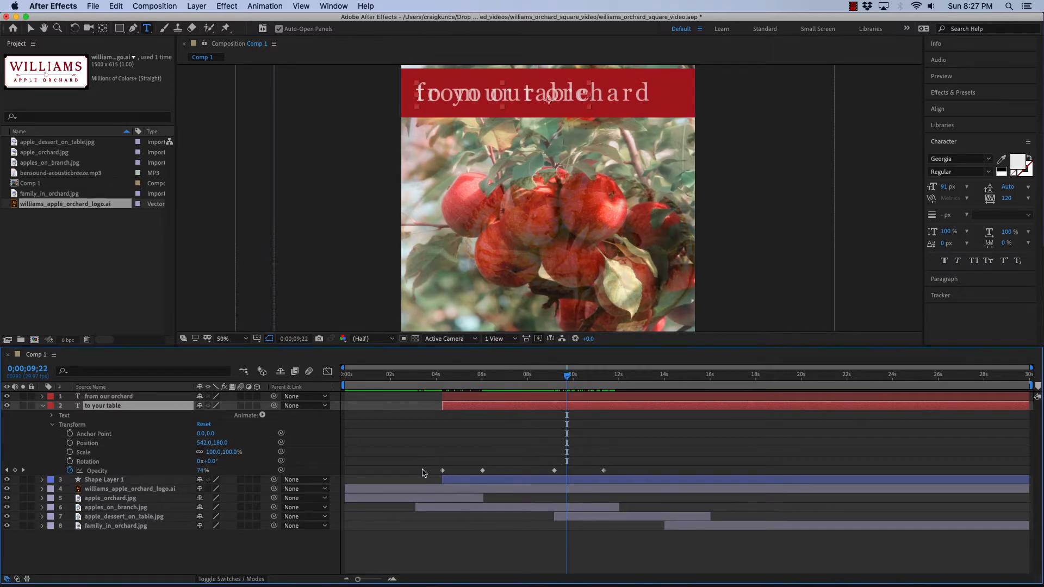
drag(423, 471, 618, 478)
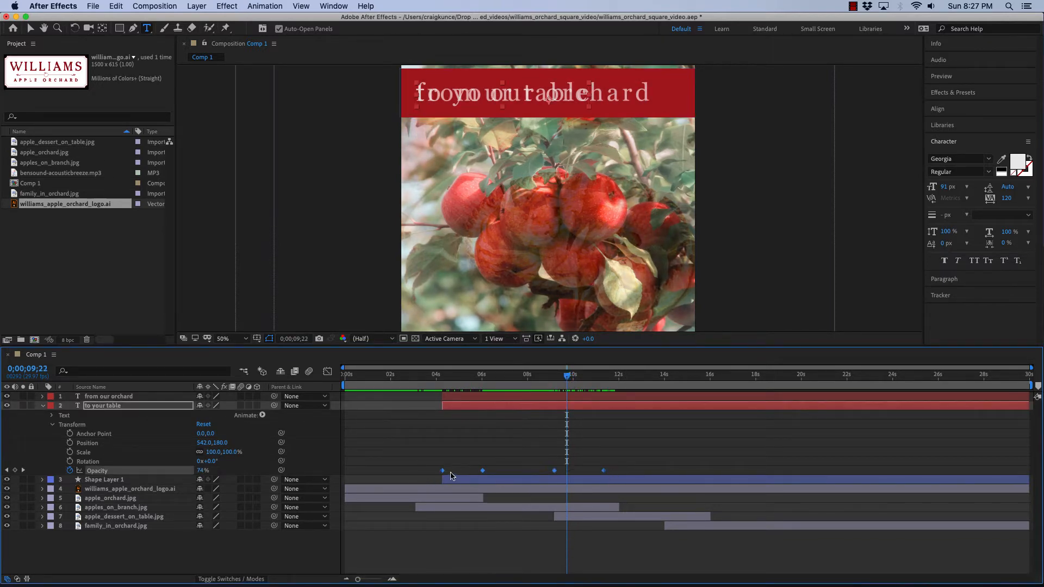
drag(448, 473, 567, 477)
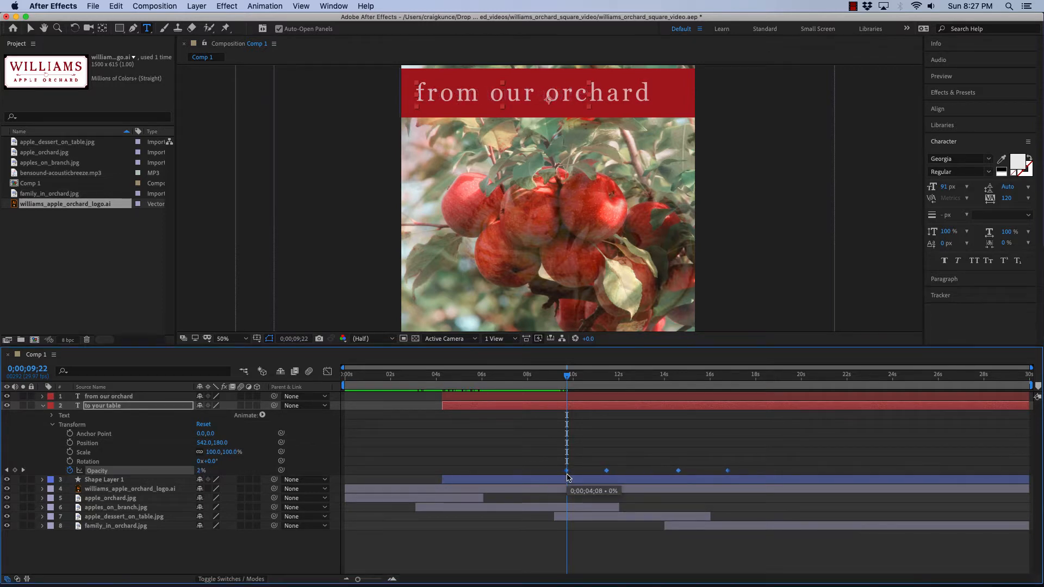
drag(567, 375, 667, 385)
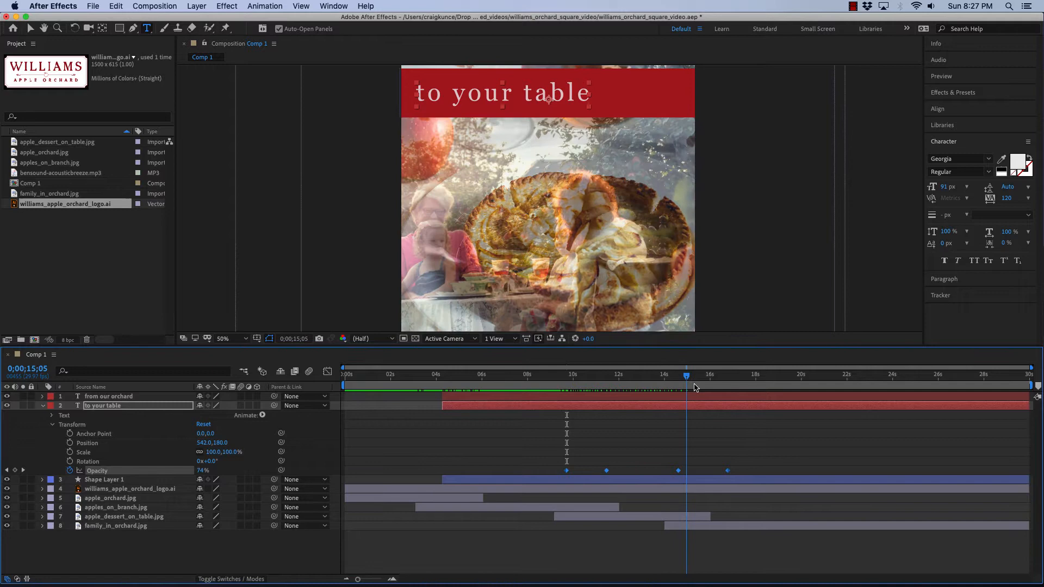
mouse_move(695, 387)
mouse_down()
mouse_move(745, 387)
mouse_move(630, 389)
mouse_move(676, 389)
mouse_up()
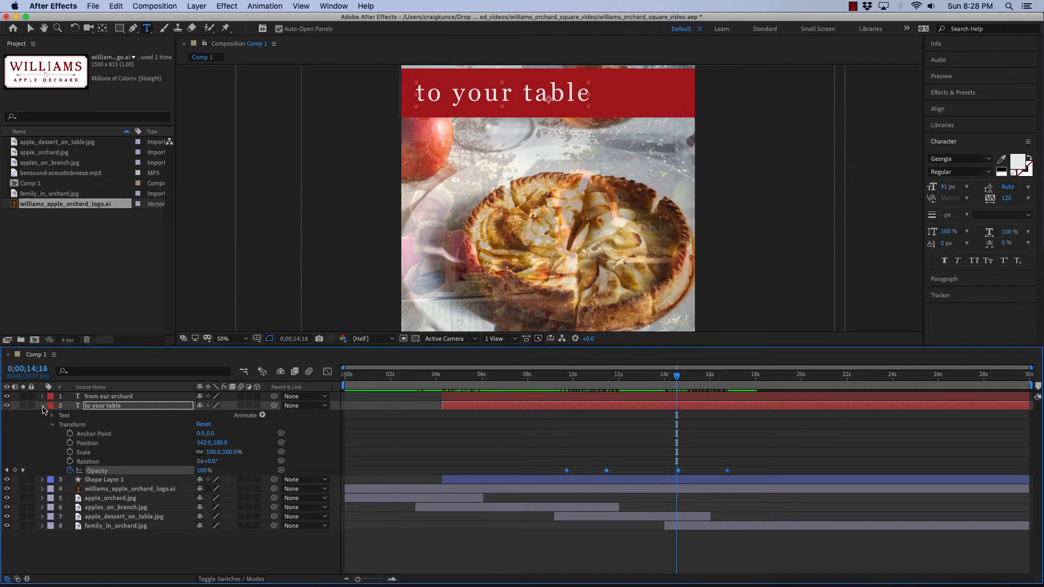
Place the playhead at 0;00;14;00, duplicate the "to your table" text layer, and move the copy directly below the original
click(44, 407)
click(80, 406)
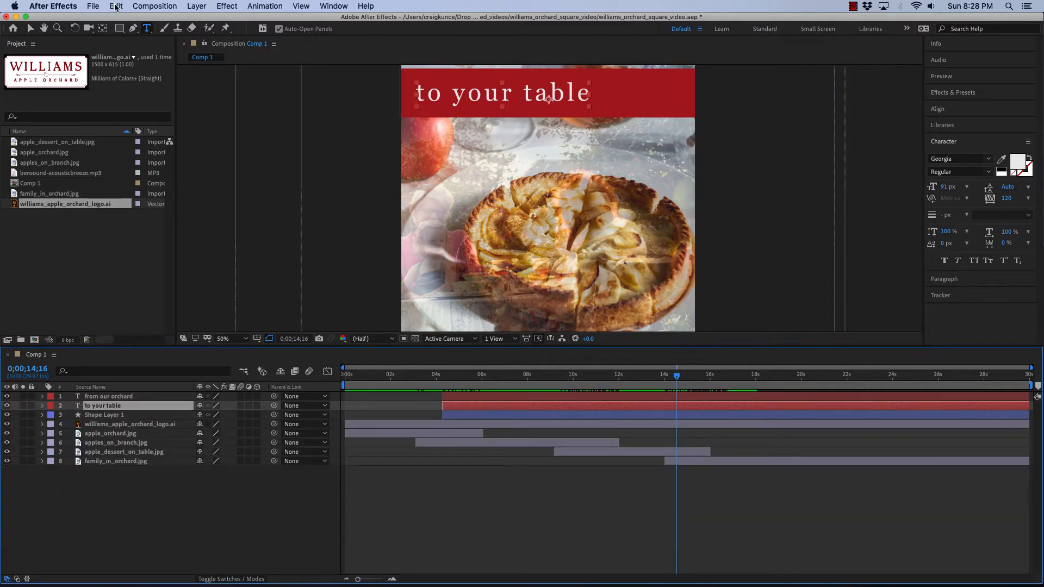
mouse_move(676, 379)
mouse_down()
mouse_move(706, 380)
mouse_move(664, 382)
mouse_up()
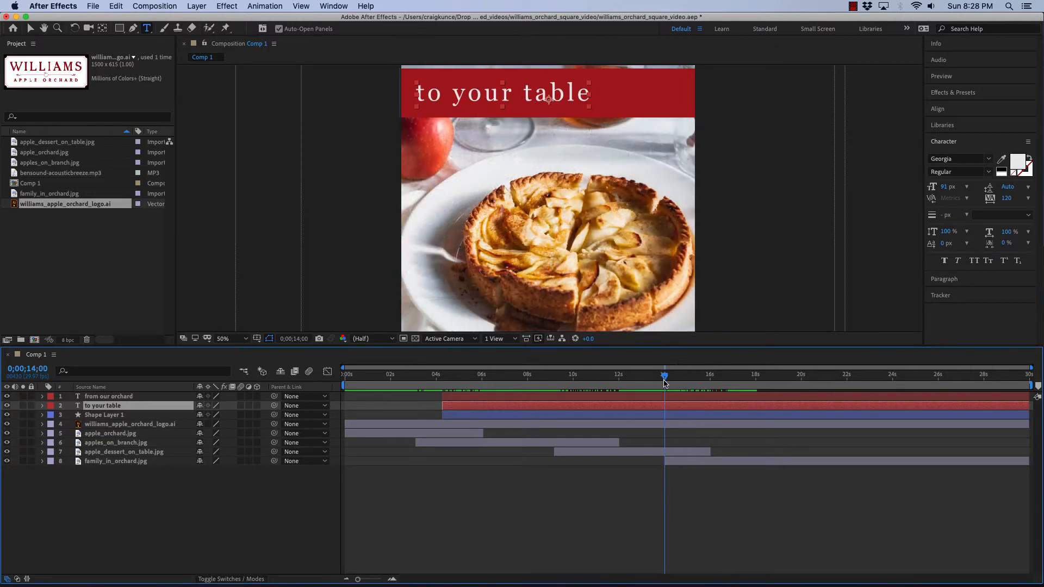
click(116, 6)
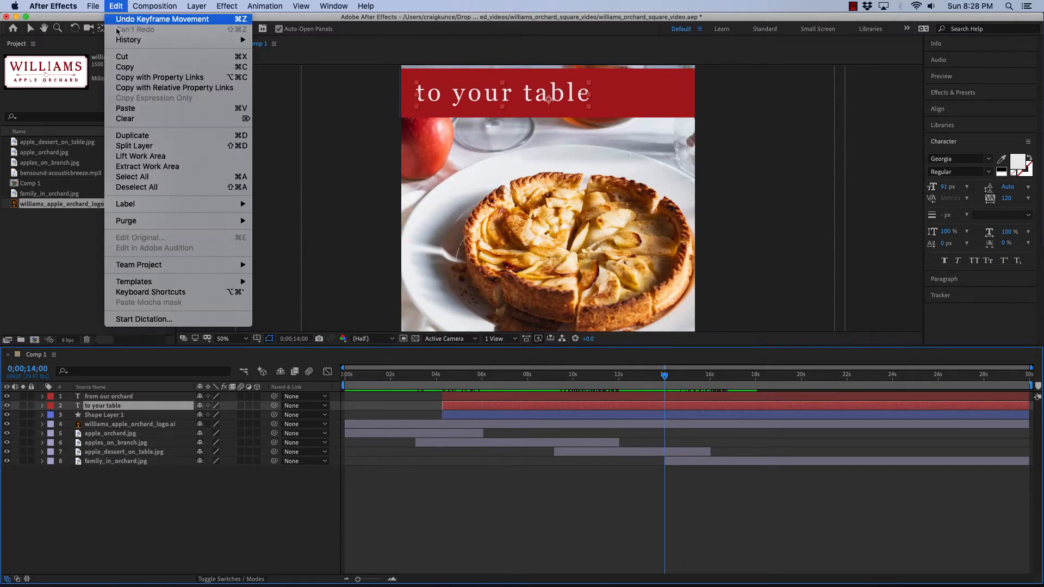
click(121, 134)
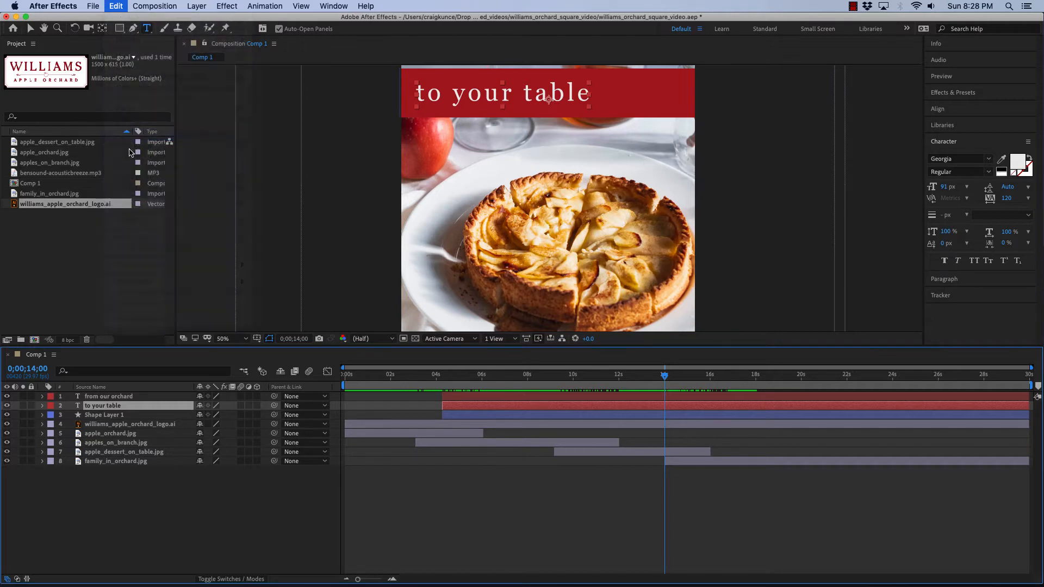
drag(79, 409, 80, 419)
click(43, 417)
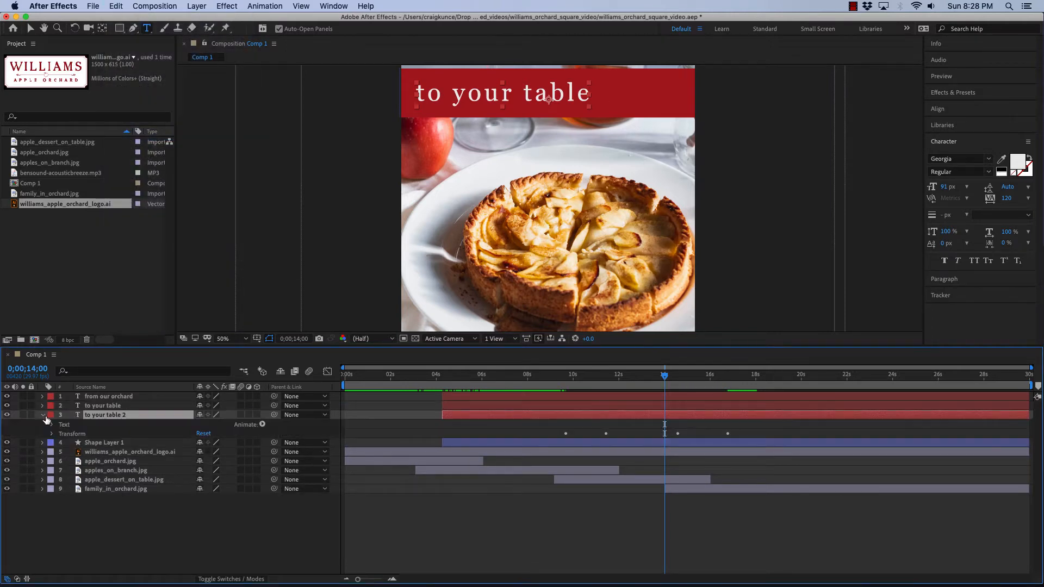
Hide the original "to your table" layer and replace the duplicate's text with "to help make a memory"
click(7, 405)
double_click(79, 416)
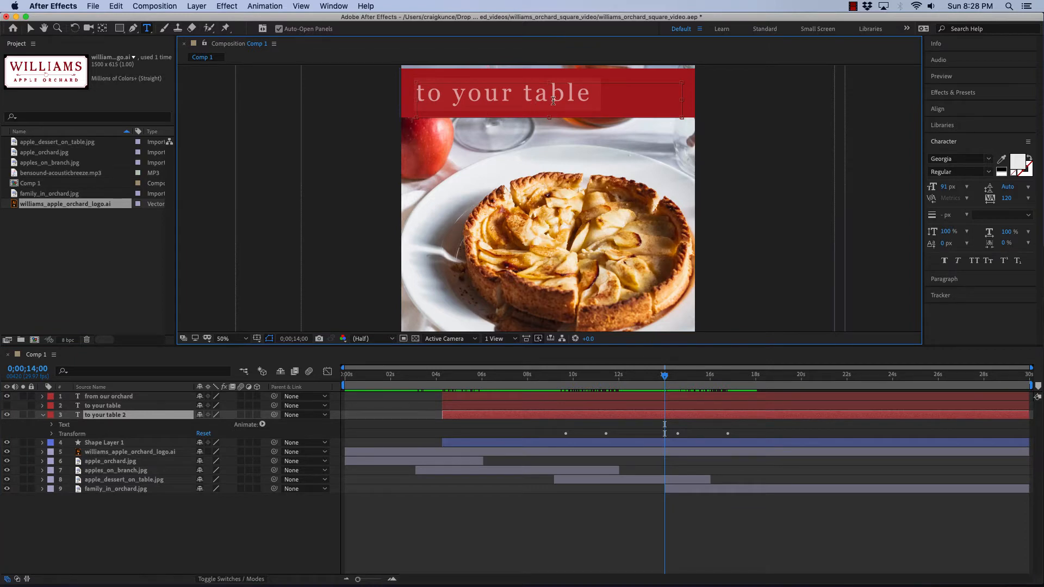
text(to h)
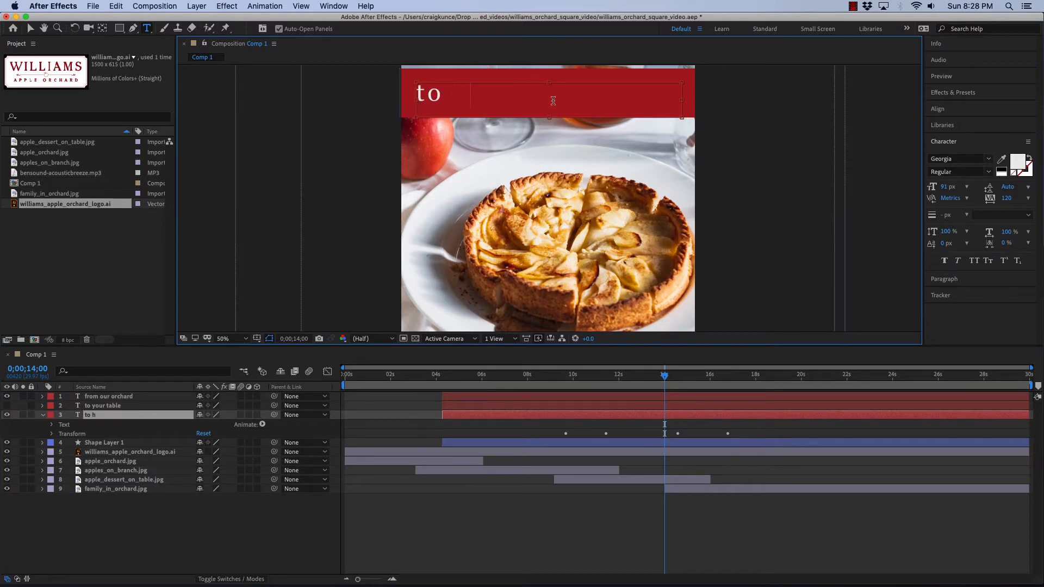
text(elp make a )
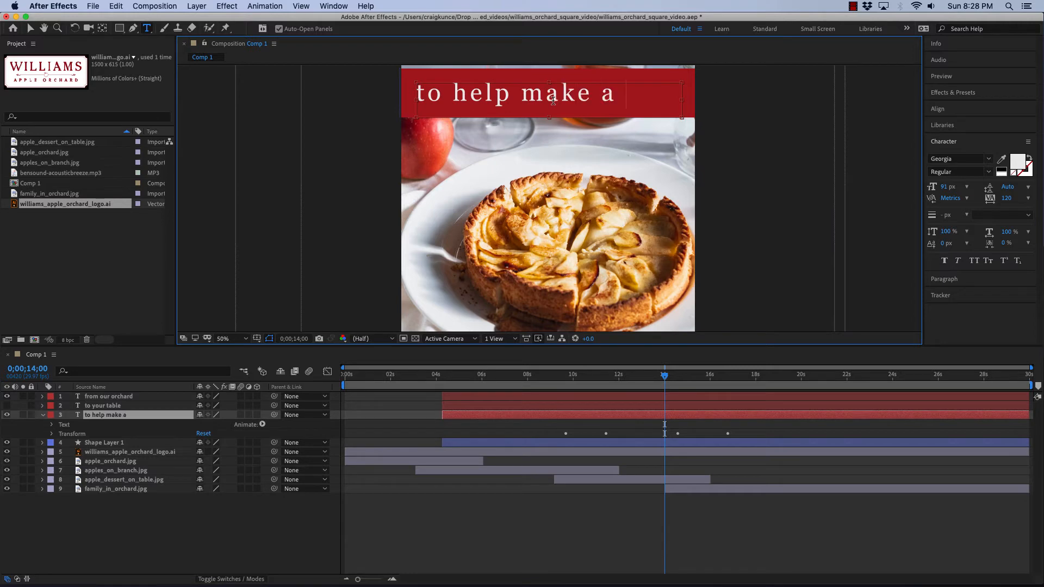
text(memory)
Set the font size of the entire "to help make a memory" text to 75 px so it fits on one line
triple_click(546, 95)
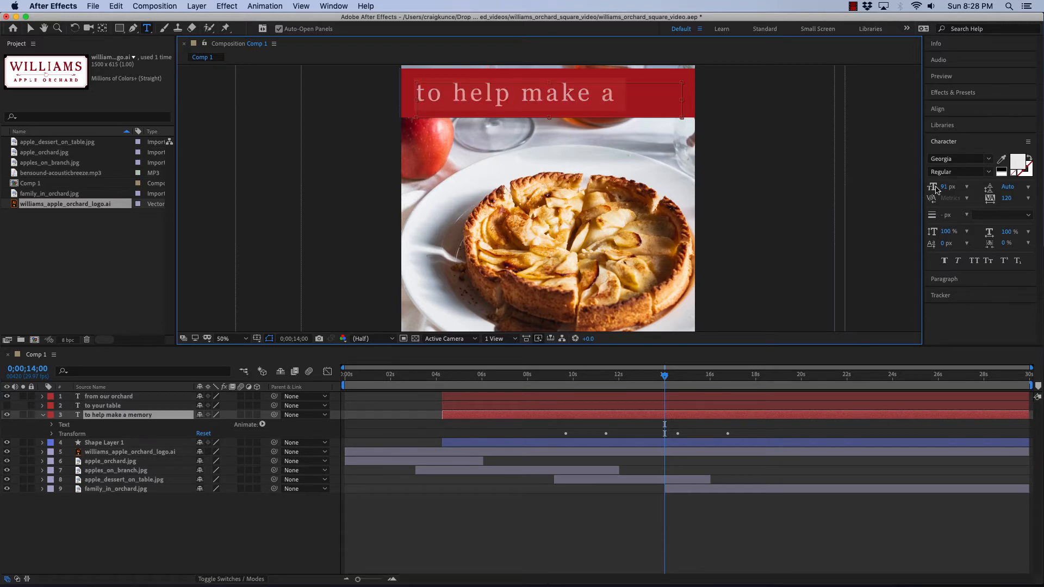
drag(935, 189, 929, 186)
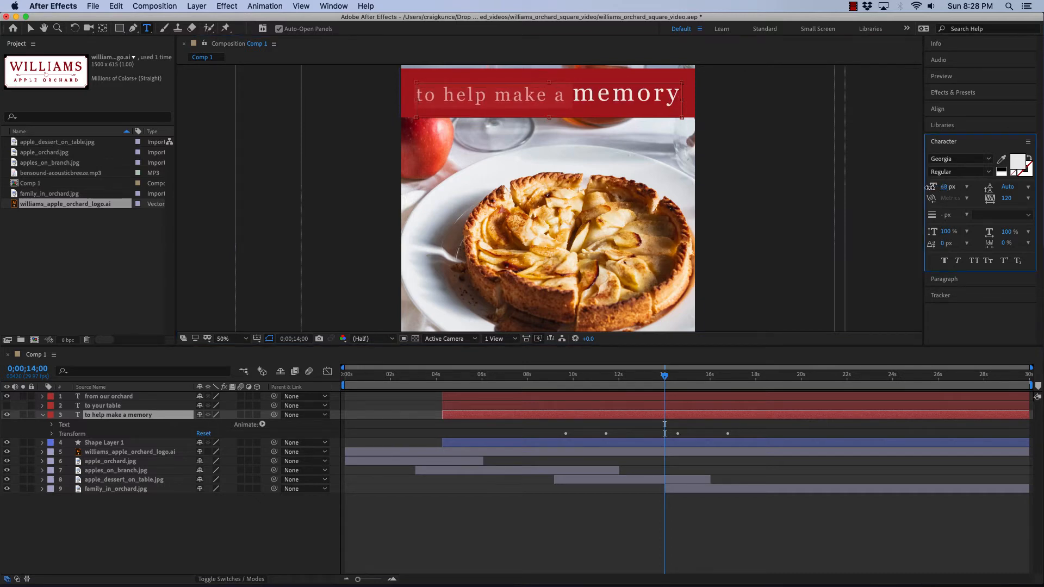
triple_click(573, 95)
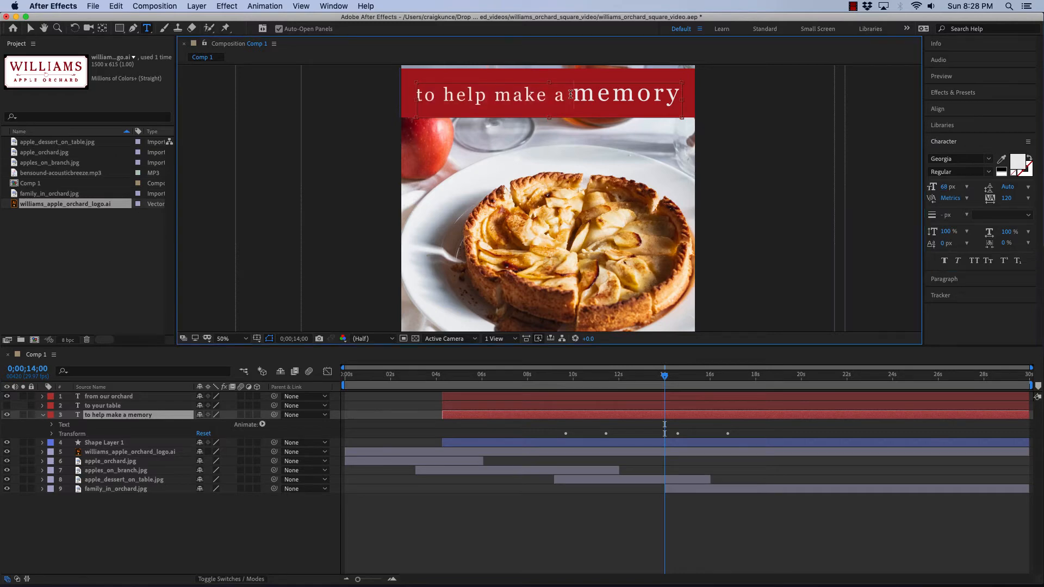
click(946, 187)
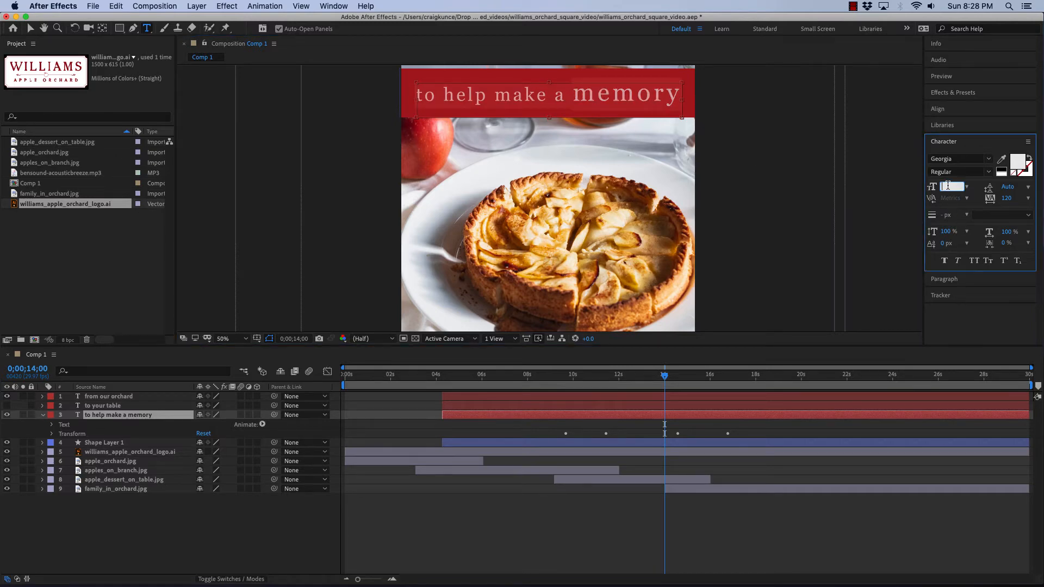
text(68)
key(Return)
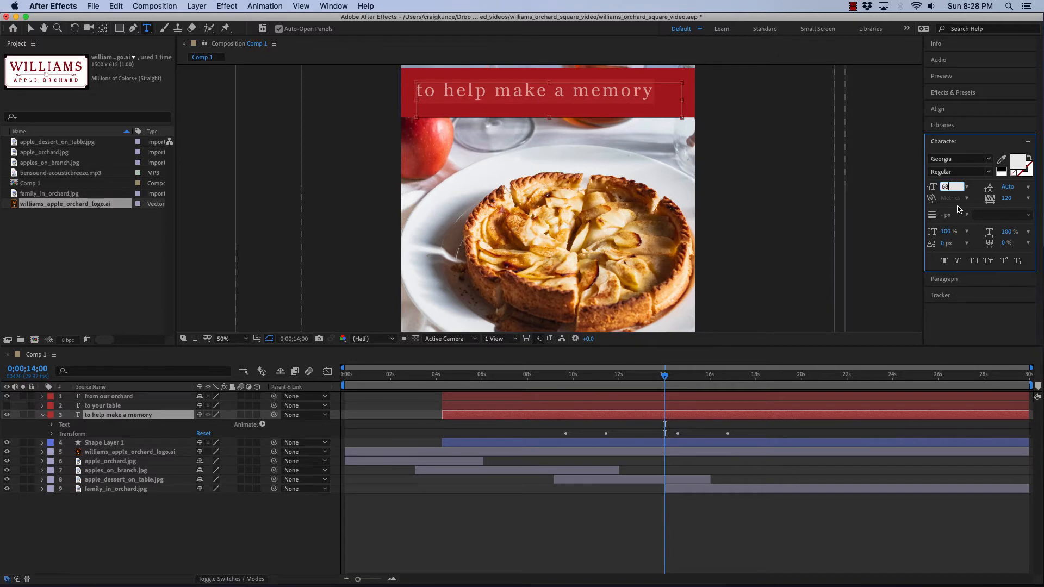
click(933, 191)
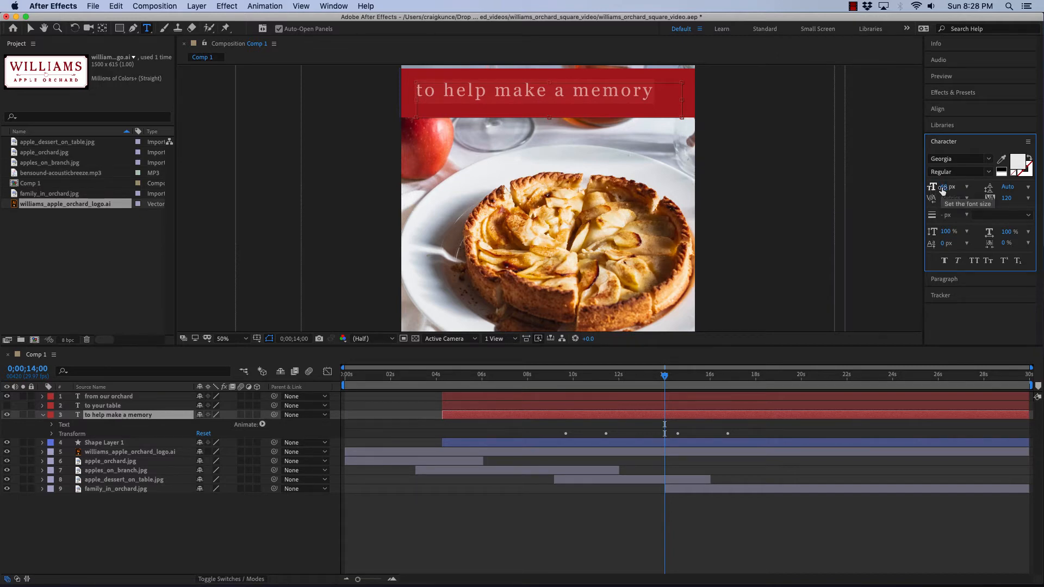
drag(943, 190, 947, 188)
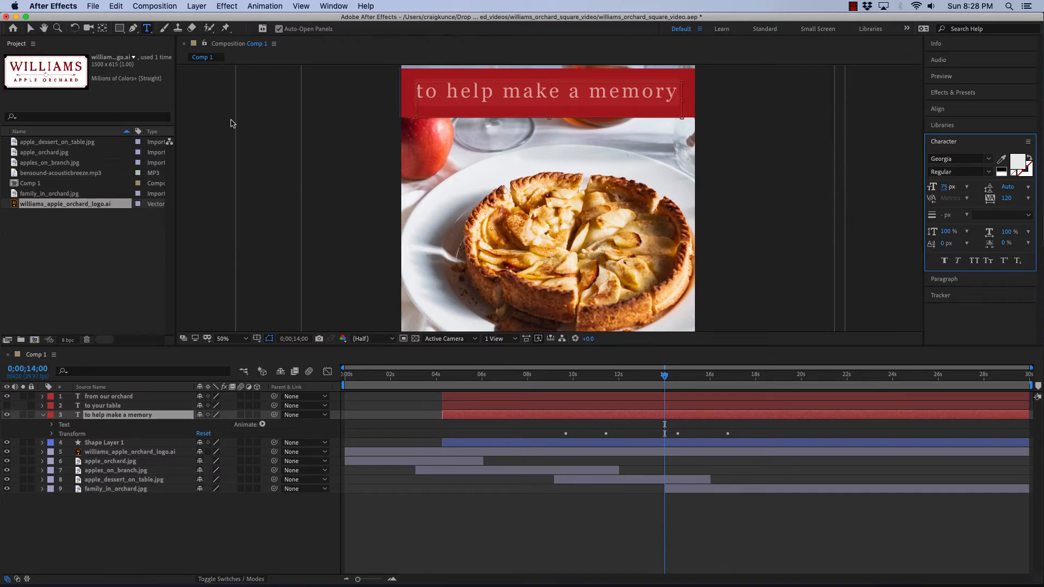
Nudge the "to help make a memory" text down to position 542, 190 to centre it vertically in the red banner
click(30, 28)
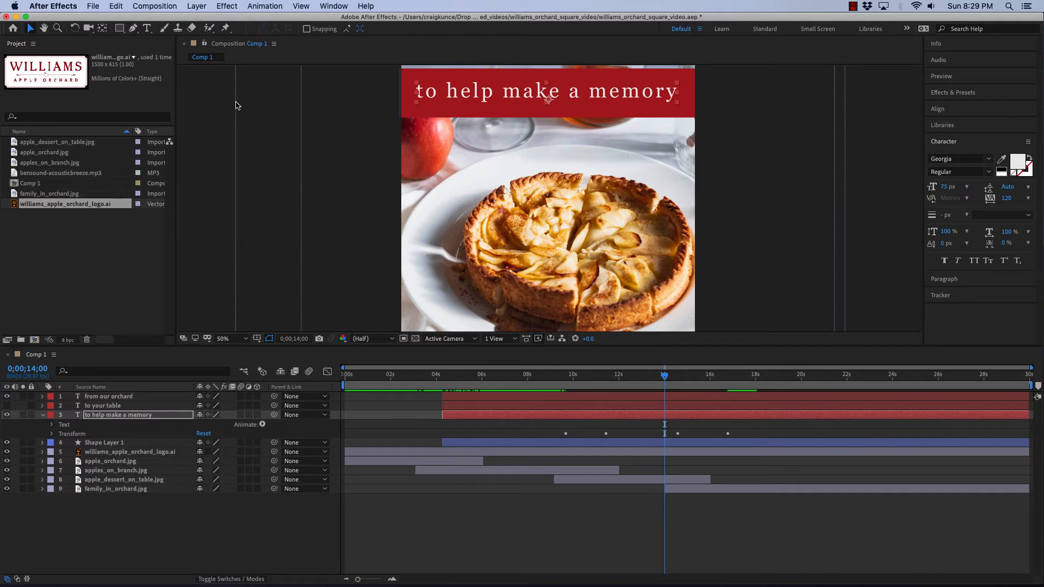
key(Down)
key(Down)
key(Down)
key(Down)
key(Down)
key(Down)
key(Down)
key(Down)
key(Down)
key(Down)
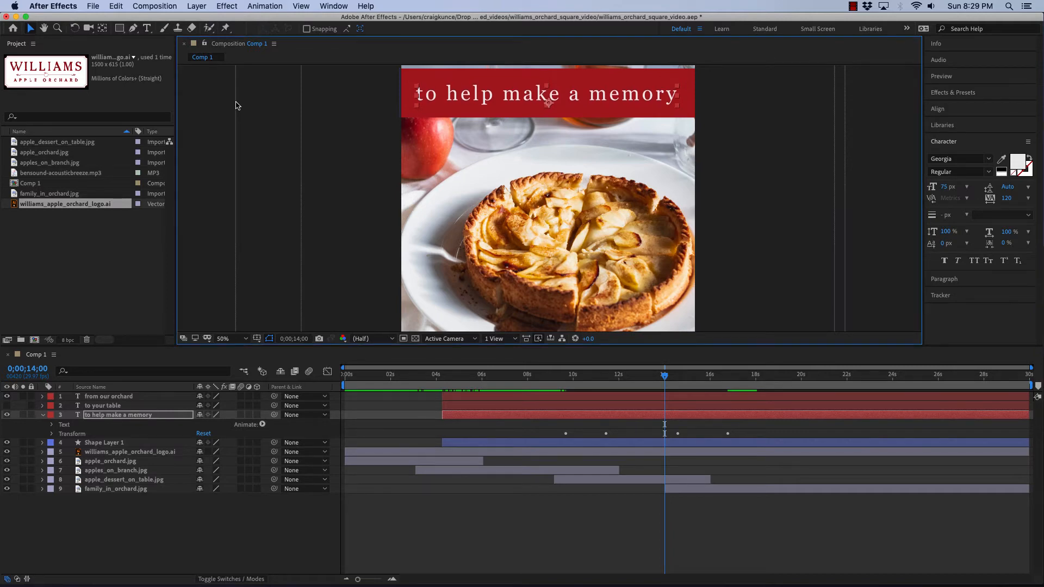
key(Up)
key(Up)
key(Up)
key(Up)
click(203, 197)
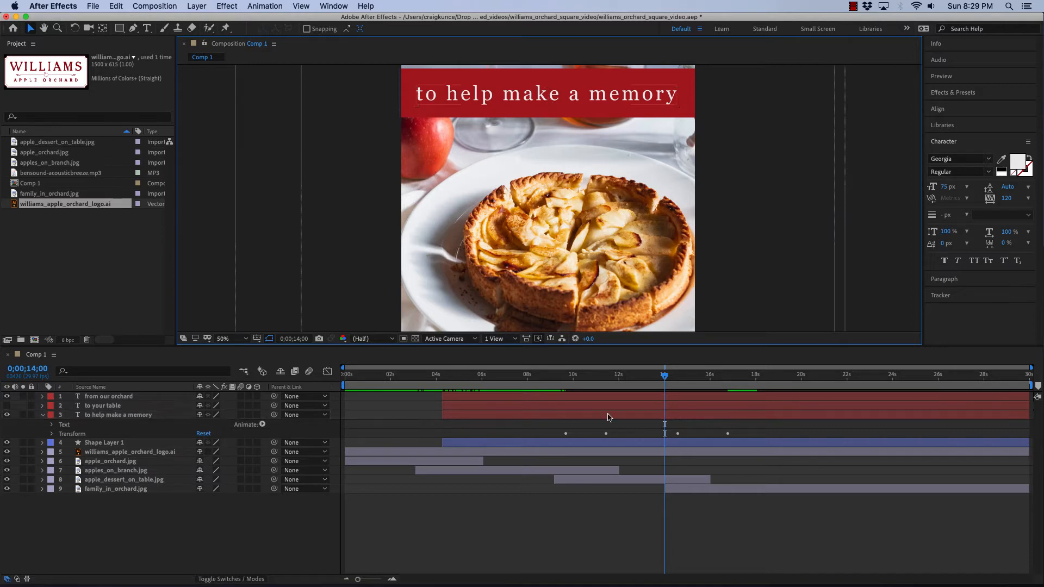
Shift all opacity keyframes of the "to help make a memory" text so its fade-in starts just after 0;00;15;09
click(43, 406)
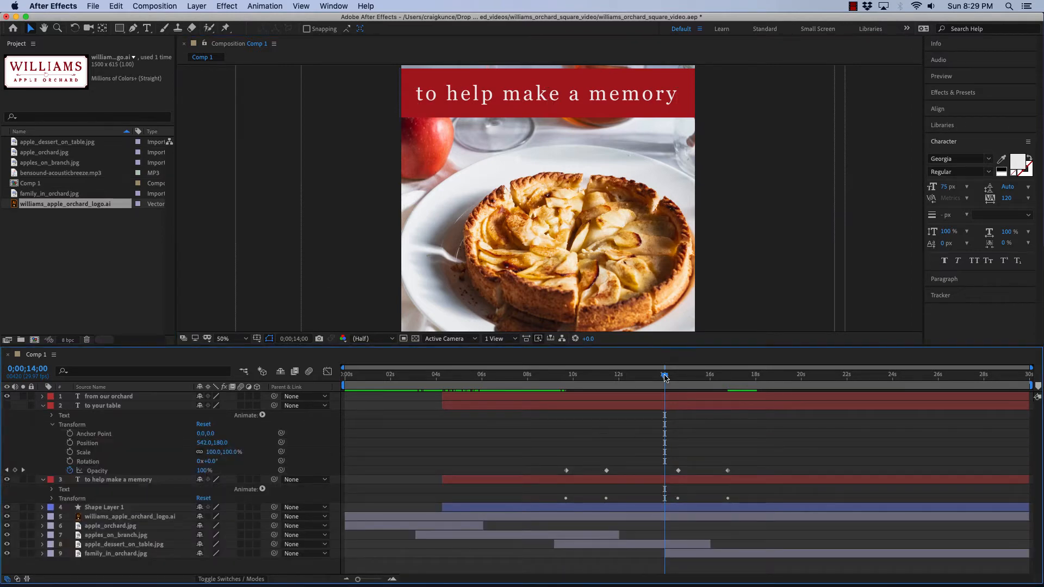
drag(665, 377, 693, 380)
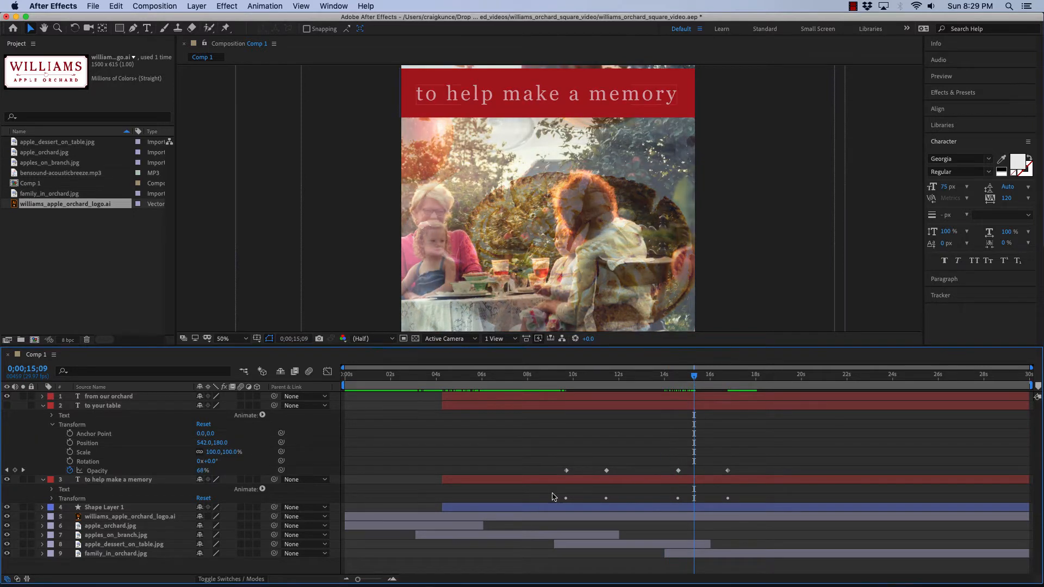
click(53, 498)
drag(555, 542, 735, 551)
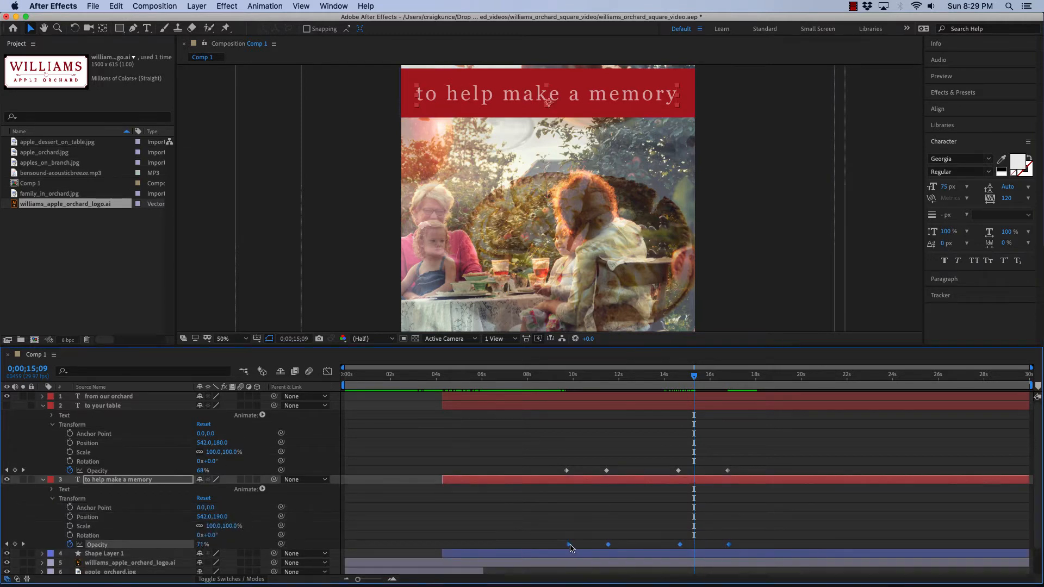
drag(570, 546, 704, 547)
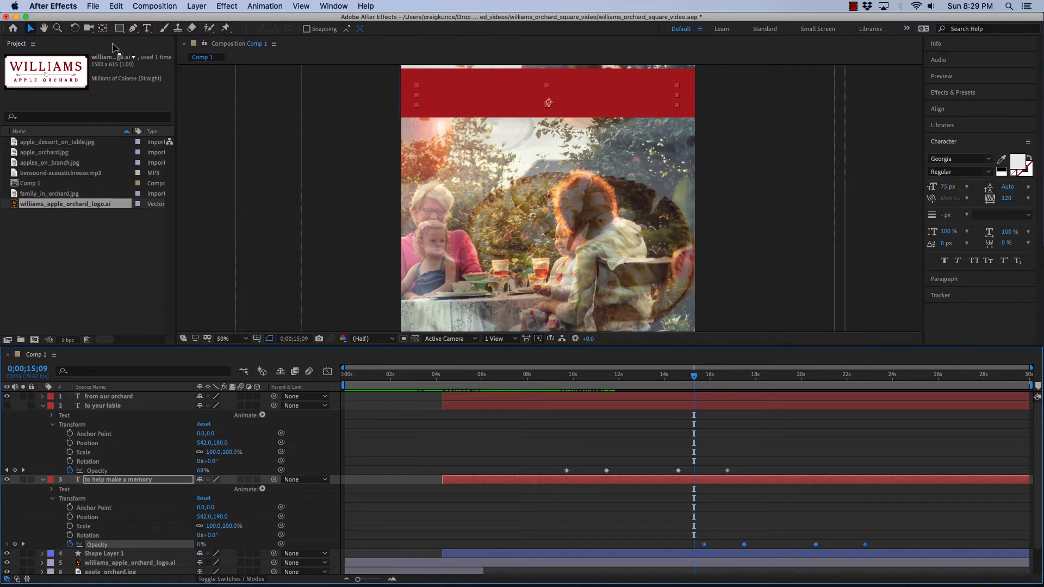
Save the project and show the hidden "to your table" text layer again
click(97, 8)
click(109, 98)
drag(694, 376, 600, 385)
click(7, 405)
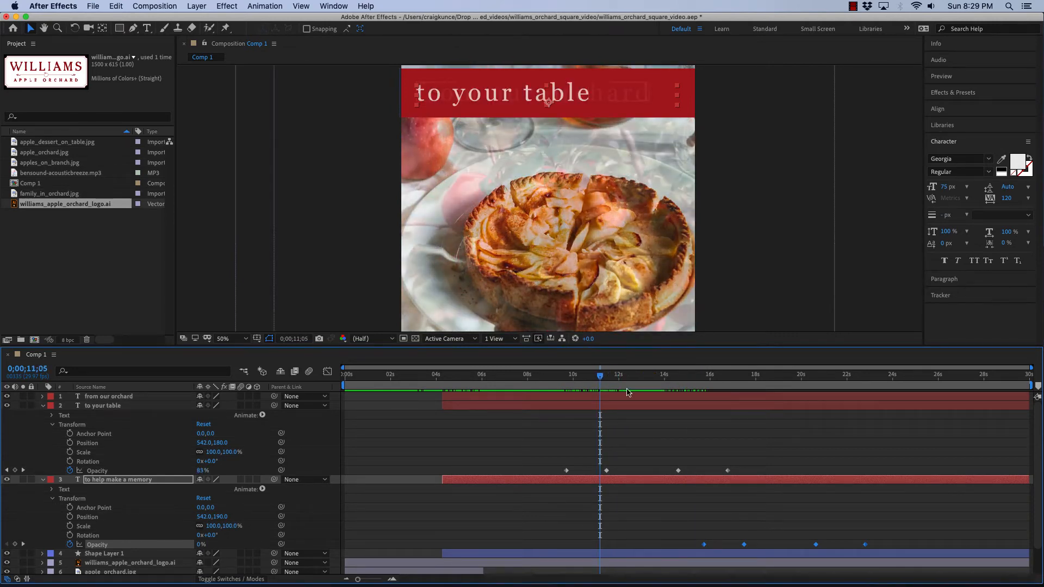
Place the playhead at 0;00;21;24 and add williams_apple_orchard_logo.ai to the composition directly below the "to help make a memory" layer
drag(599, 380, 872, 400)
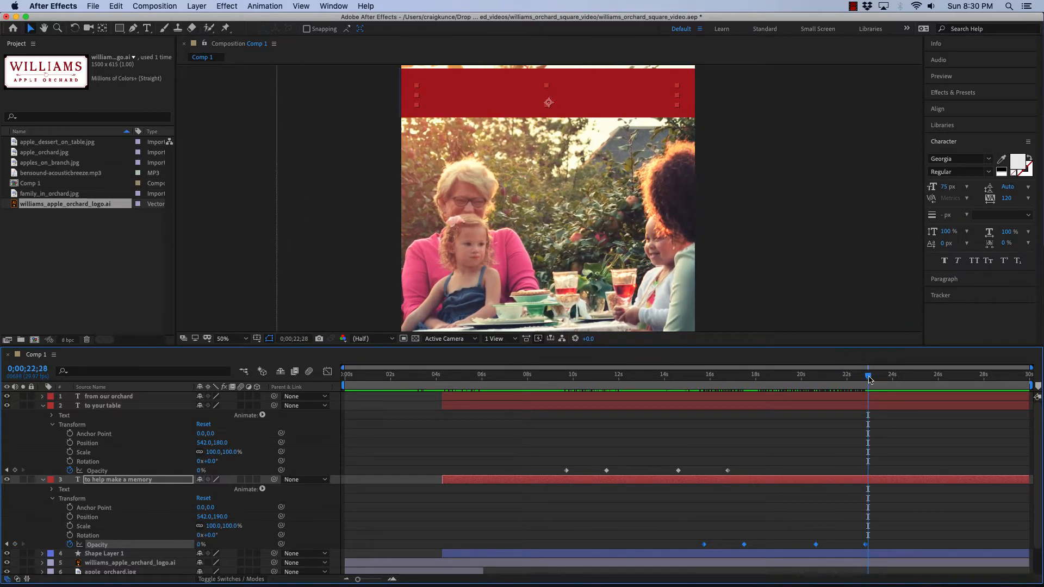
drag(869, 379, 842, 379)
click(43, 406)
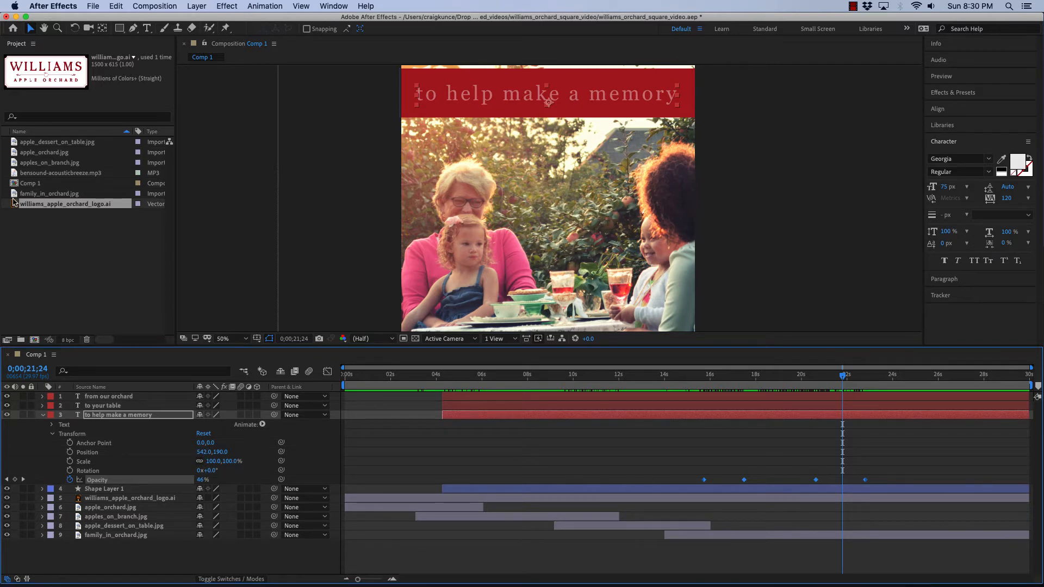
drag(15, 207, 92, 488)
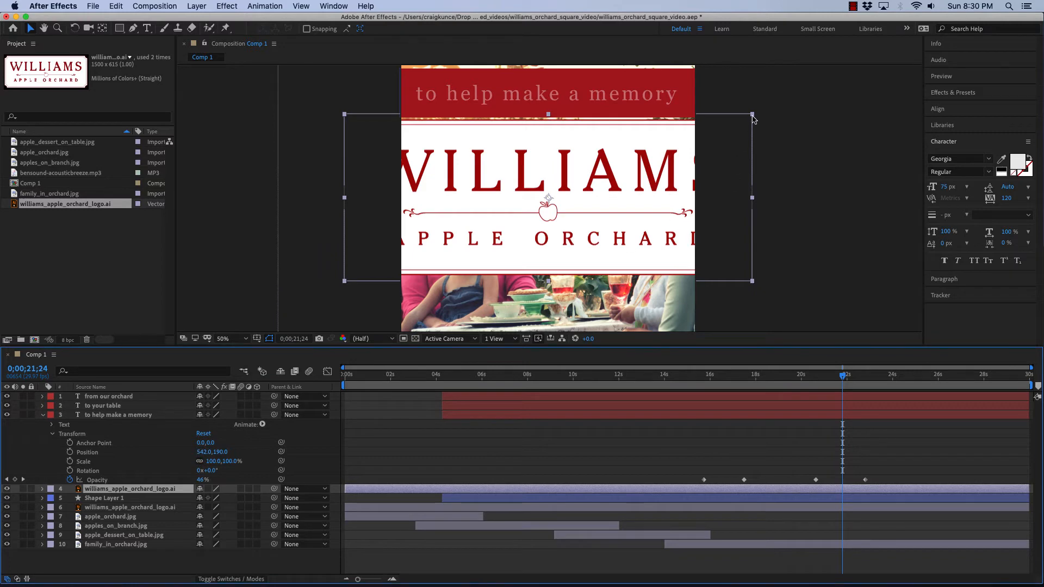
Scale the new logo down to about half the frame's width and position it over the left end of the red banner
drag(753, 117, 551, 78)
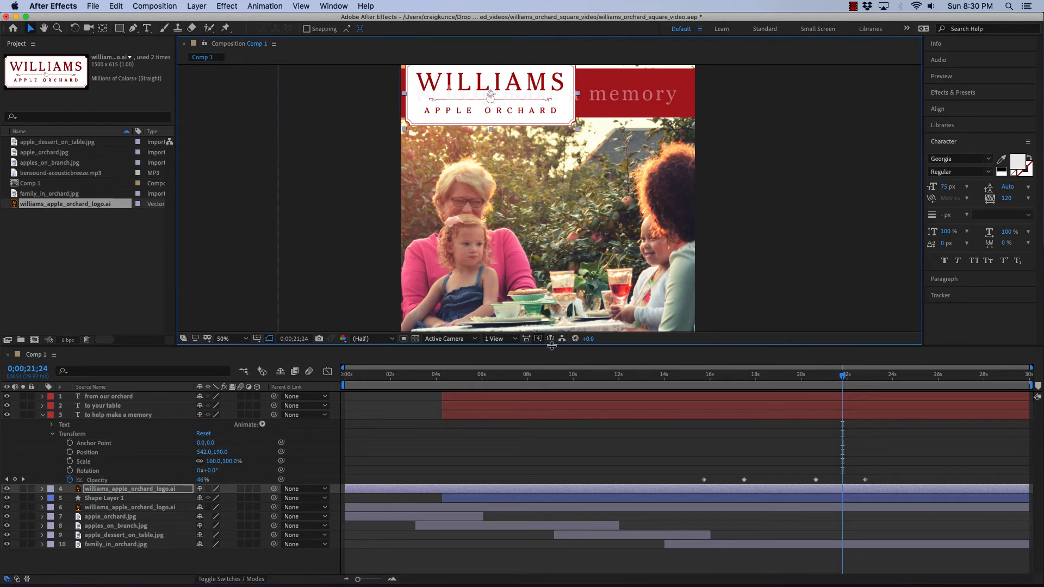
drag(554, 347, 556, 393)
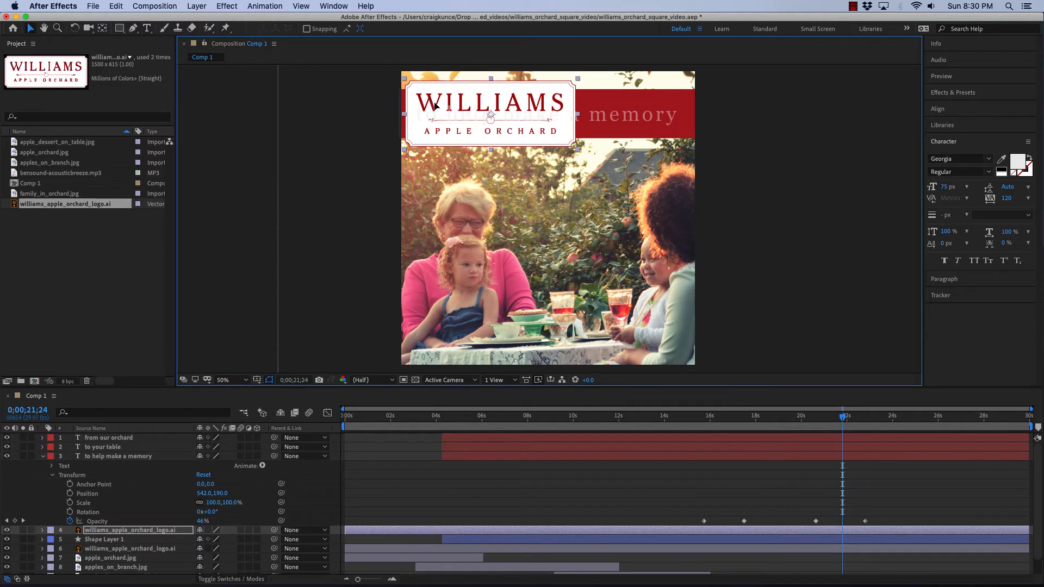
mouse_move(430, 103)
mouse_down()
mouse_move(445, 104)
mouse_move(434, 104)
mouse_up()
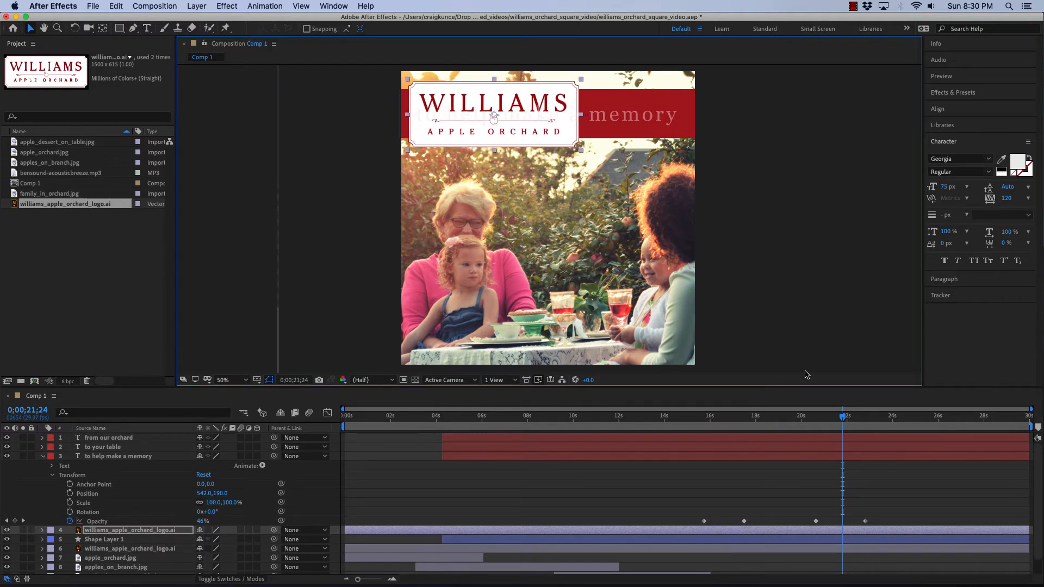
click(843, 420)
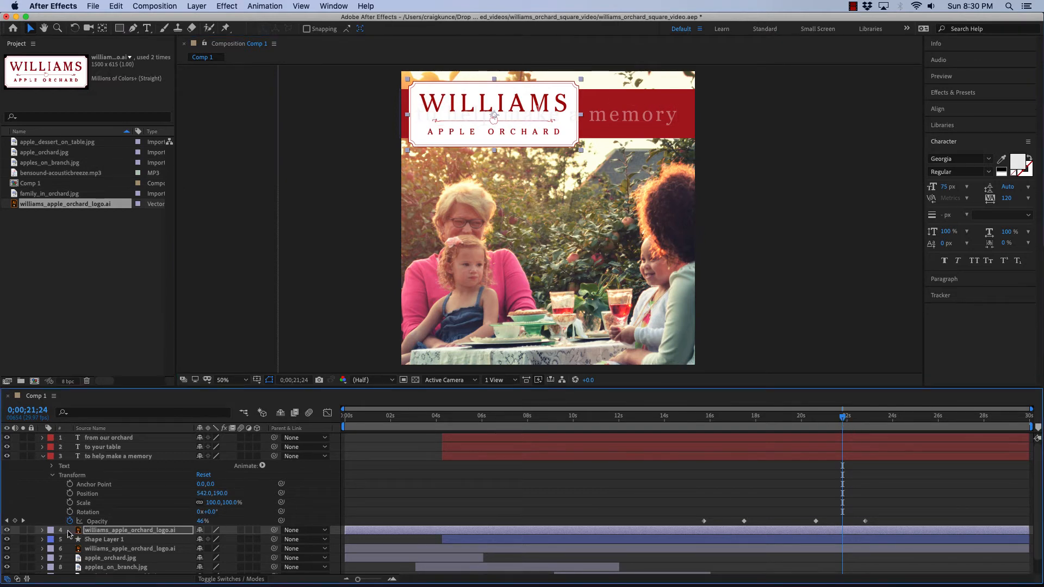
Start an opacity animation on the new logo layer with a 0% keyframe at 0;00;21;24
click(43, 531)
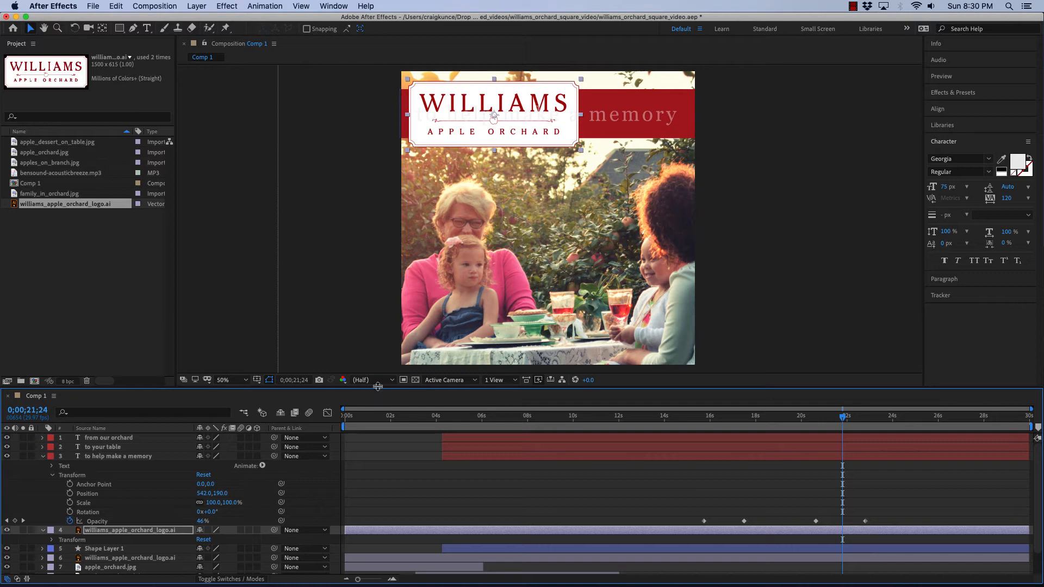
drag(377, 386, 379, 351)
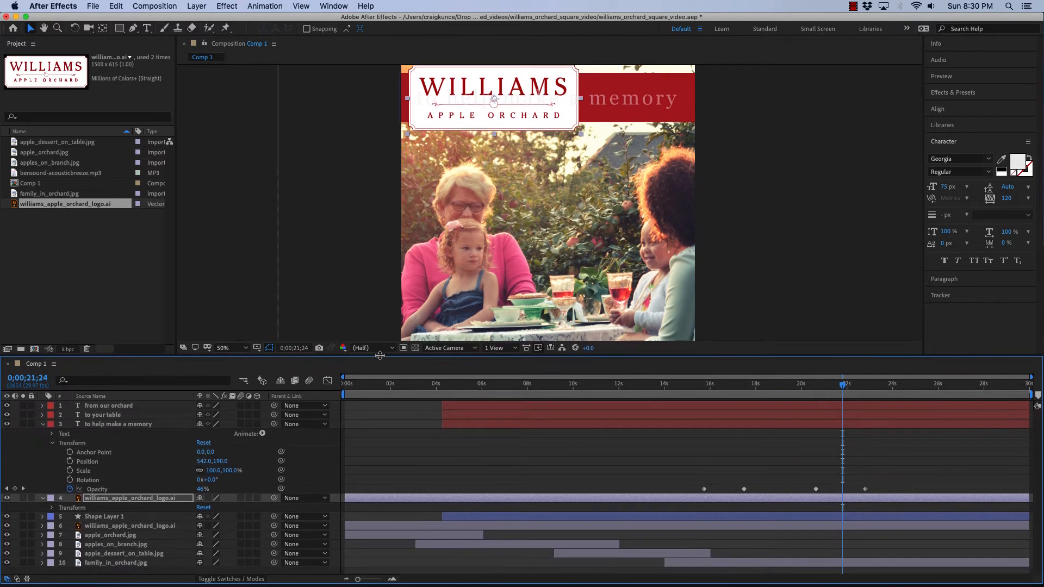
click(52, 509)
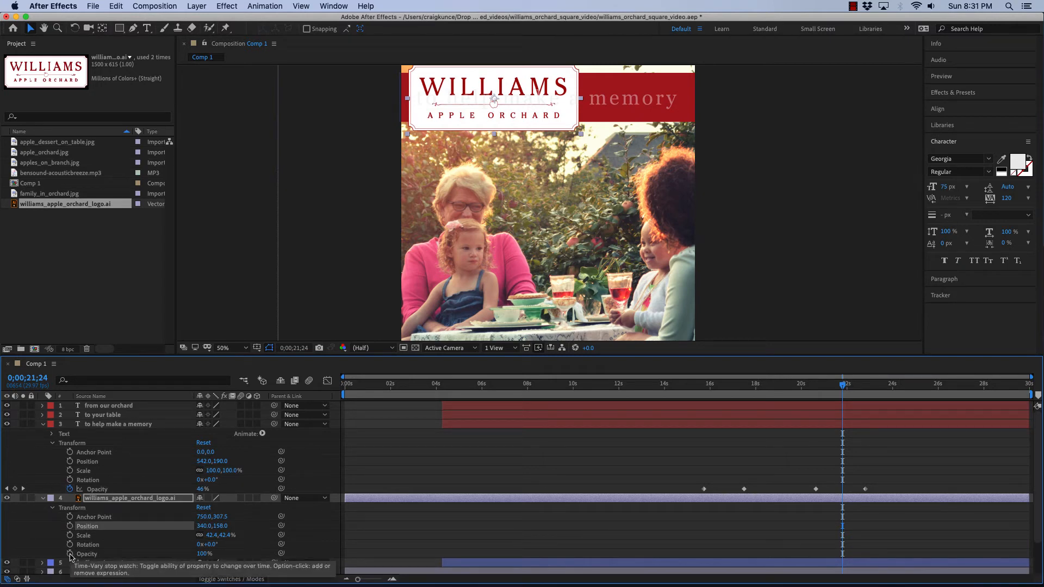
click(69, 554)
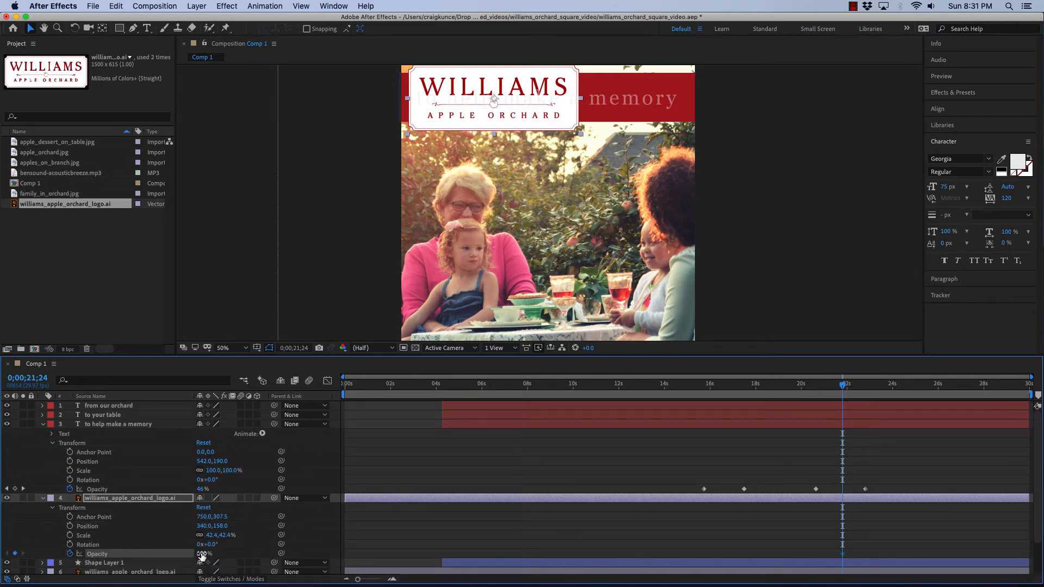
drag(202, 553, 131, 564)
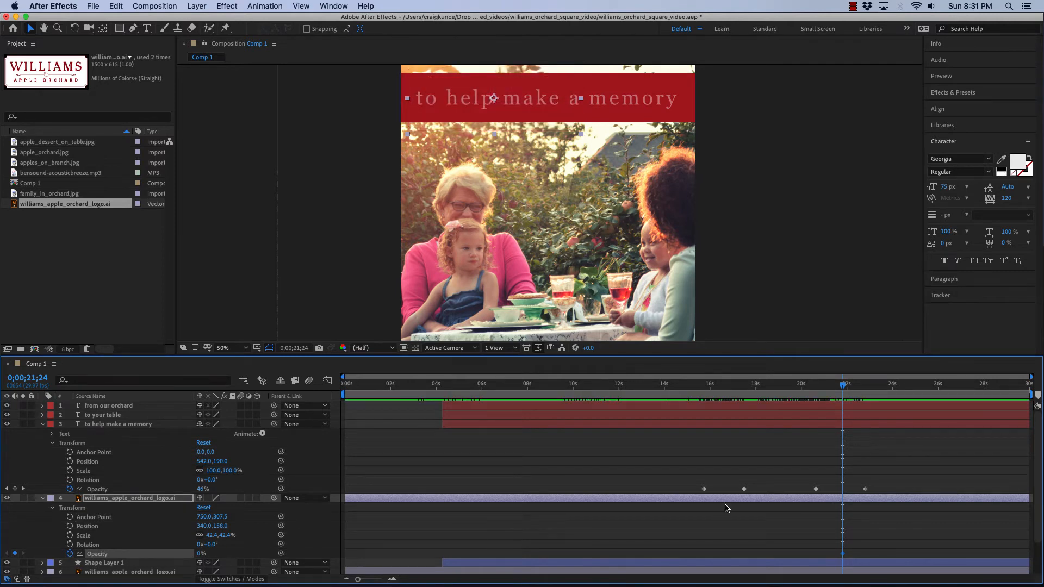
Add a 100% opacity keyframe to the new logo layer at 0;00;24;22
drag(844, 387, 911, 392)
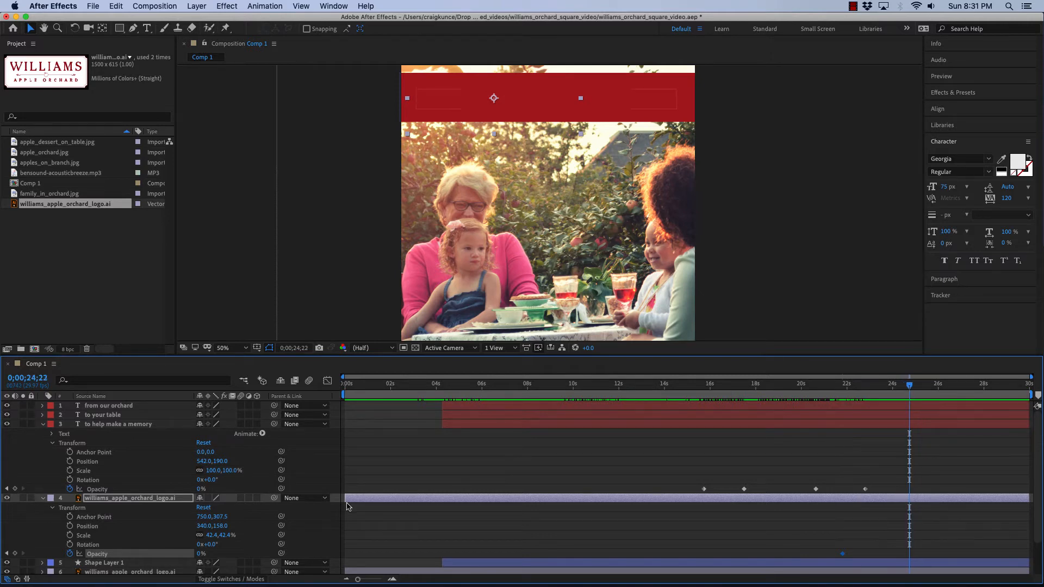
click(15, 553)
drag(199, 553, 248, 542)
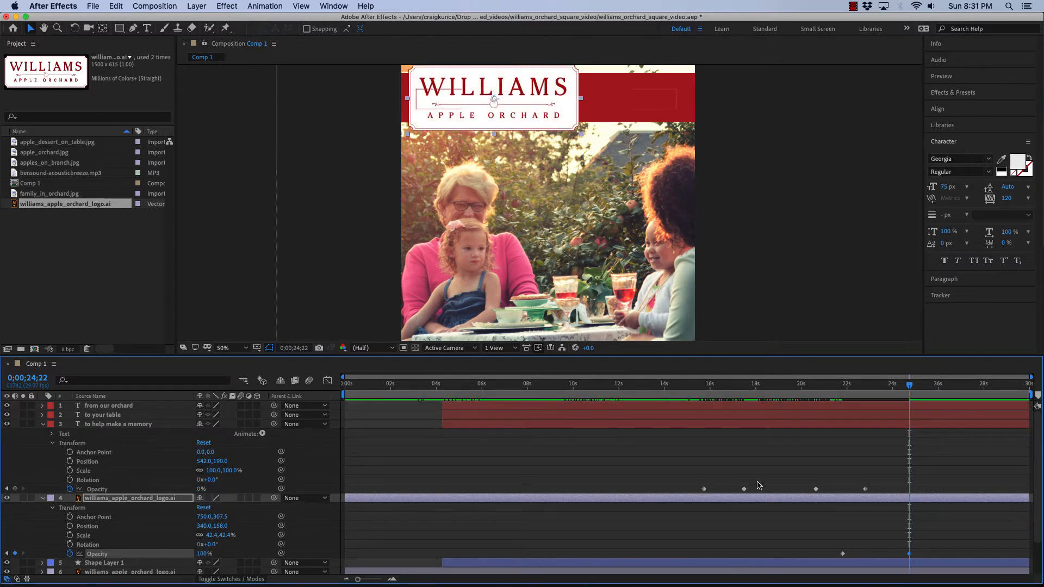
Shift both opacity keyframes of the new logo together so its fade-in starts at about 0;00;24;00
mouse_move(909, 385)
mouse_down()
mouse_move(722, 400)
mouse_move(946, 405)
mouse_move(910, 405)
mouse_up()
drag(829, 553, 929, 565)
drag(845, 557, 890, 554)
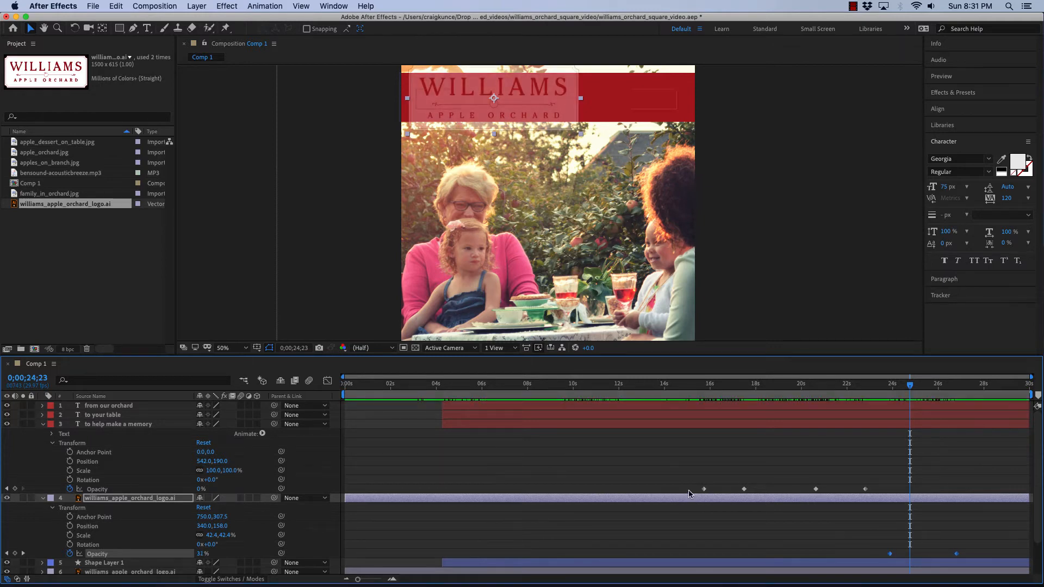
Shift the two fade-out opacity keyframes of the "to help make a memory" text so the fade-out starts at about 0;00;23;00
click(817, 492)
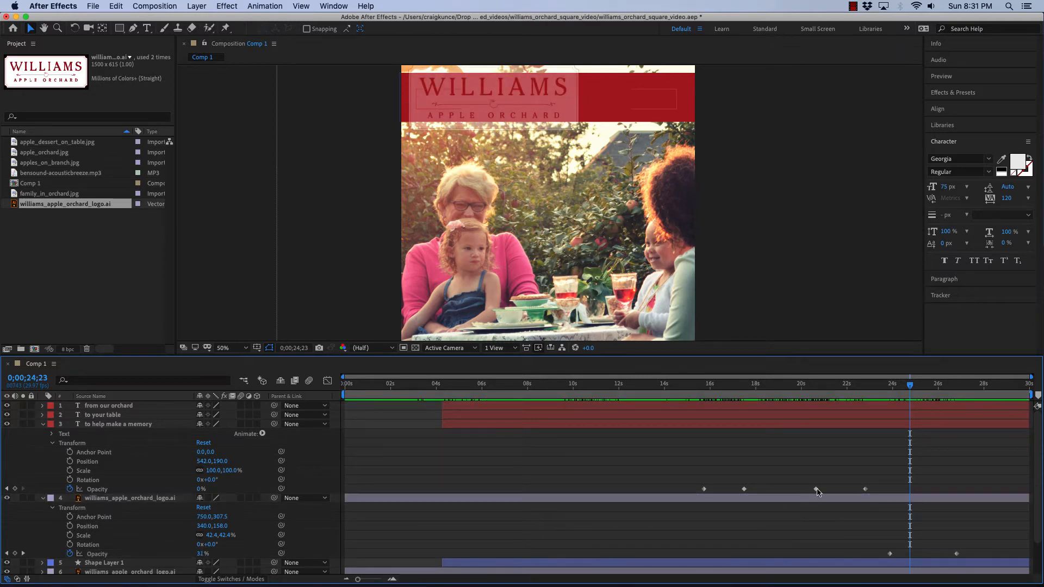
click(816, 490)
shift+click(864, 490)
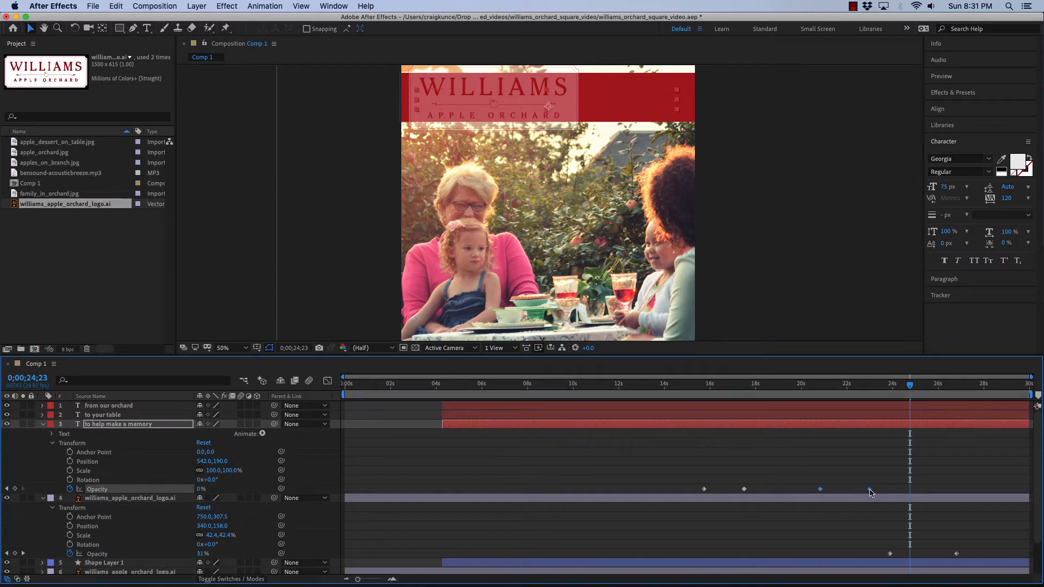
drag(866, 492, 892, 492)
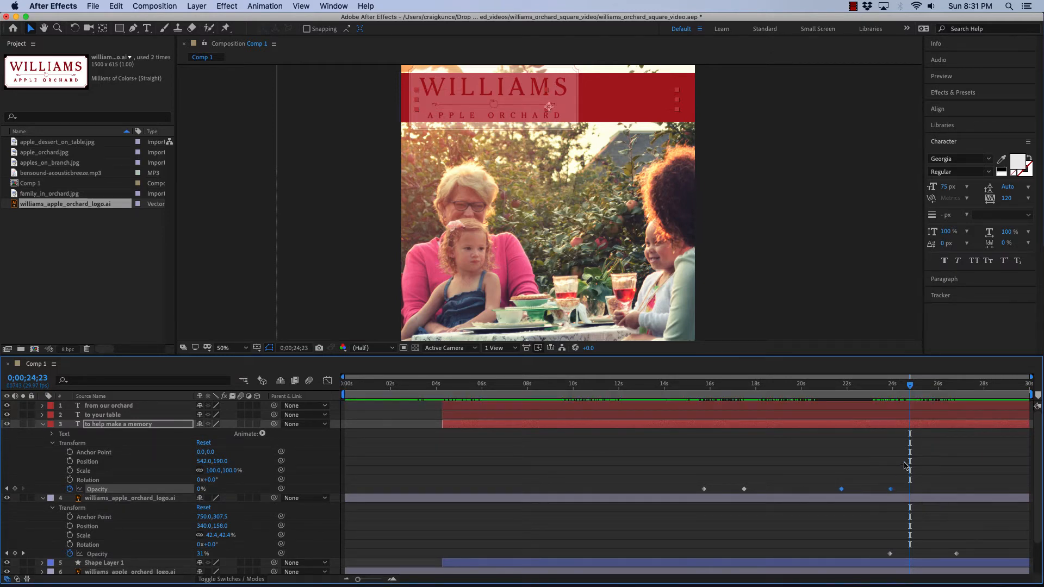
drag(907, 397, 846, 409)
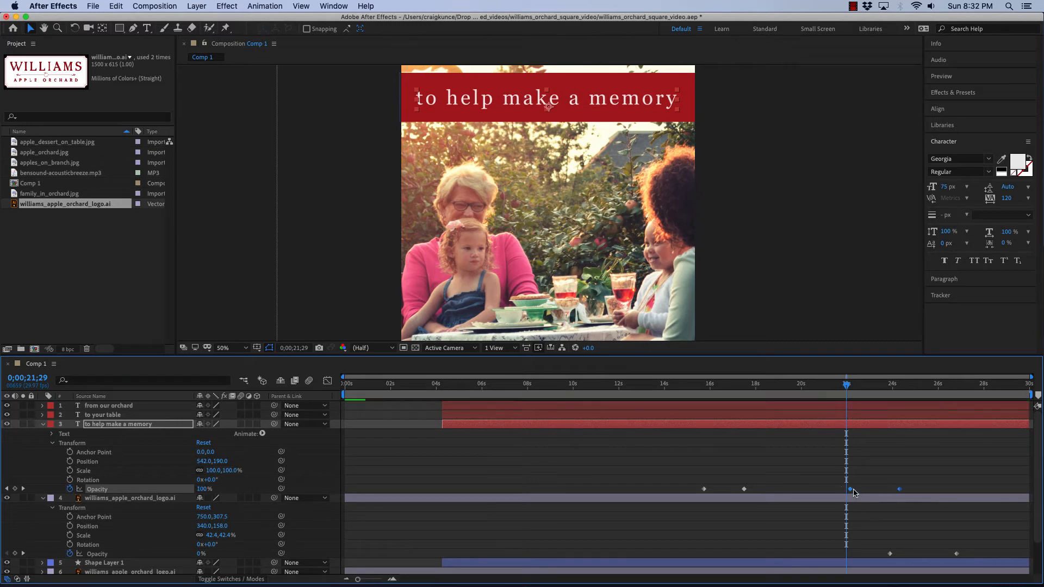
drag(842, 492, 868, 493)
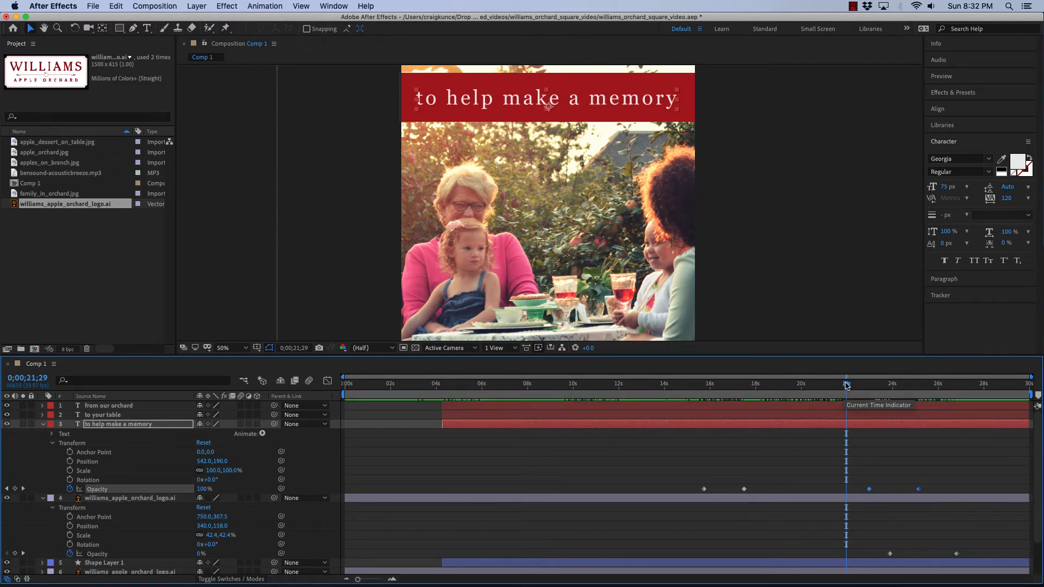
Move the new logo's 100% opacity keyframe to 0;00;27;15 and collapse the properties of the "to help make a memory" layer
drag(846, 385, 972, 397)
click(958, 557)
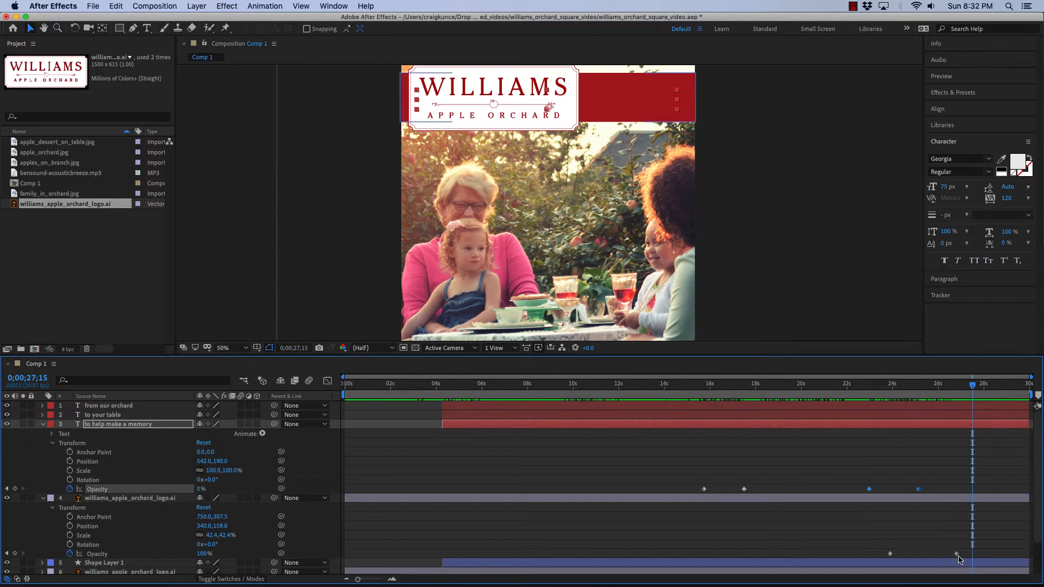
drag(957, 554, 973, 553)
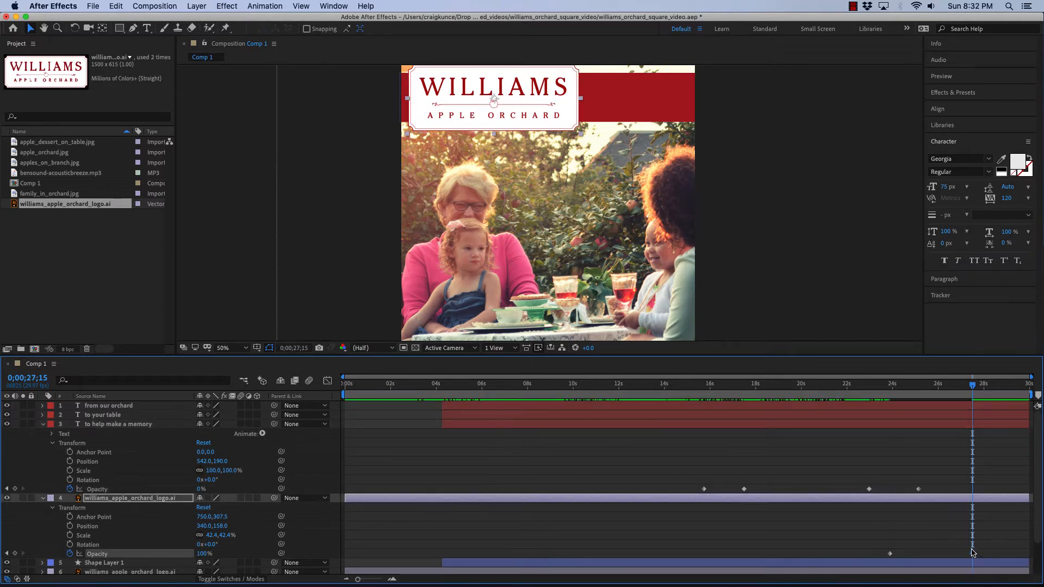
click(42, 424)
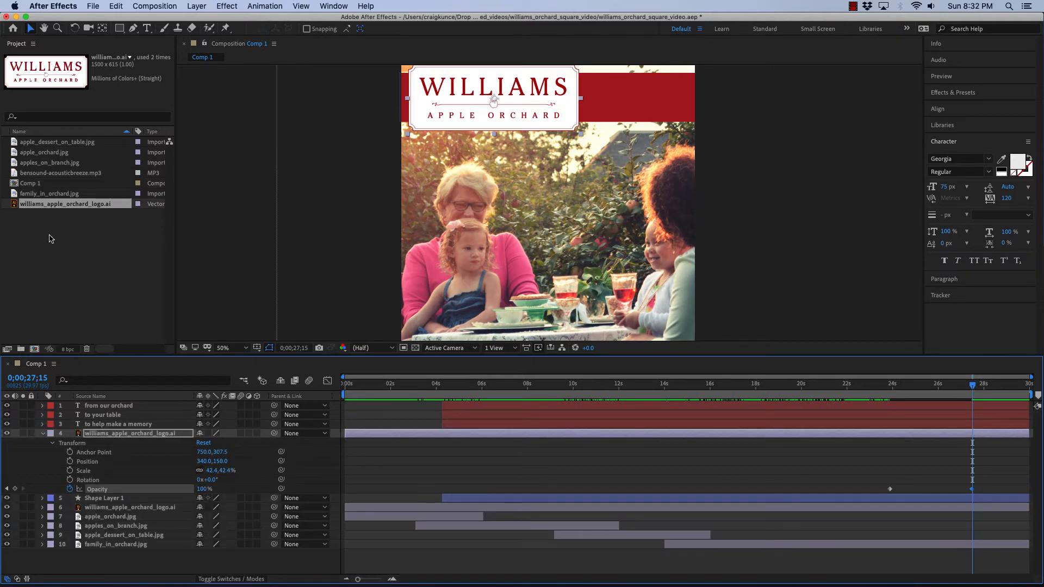
click(135, 563)
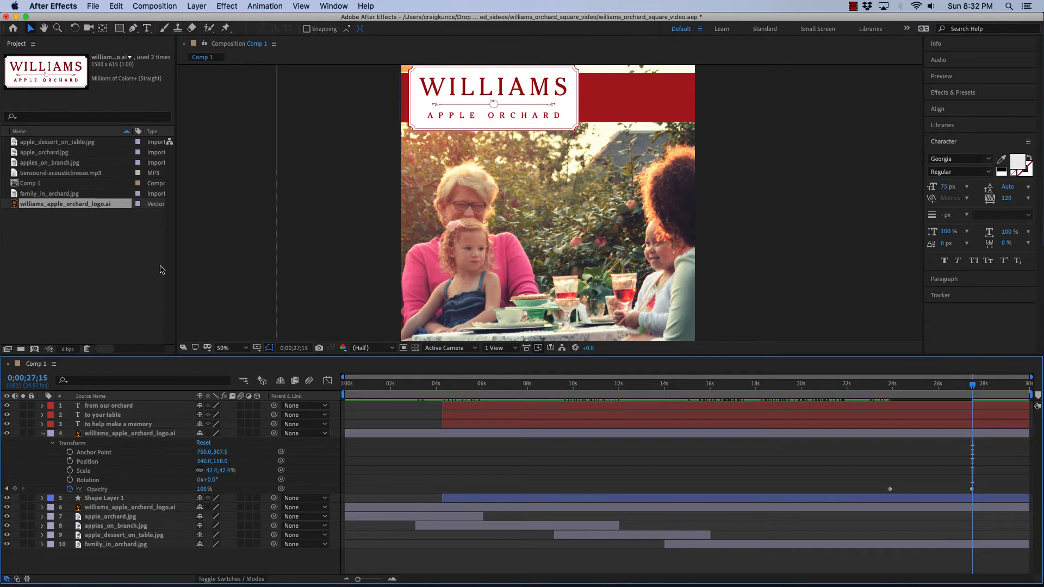
Create a text box on the red banner in the space beside the logo, containing "At Fine"
click(146, 27)
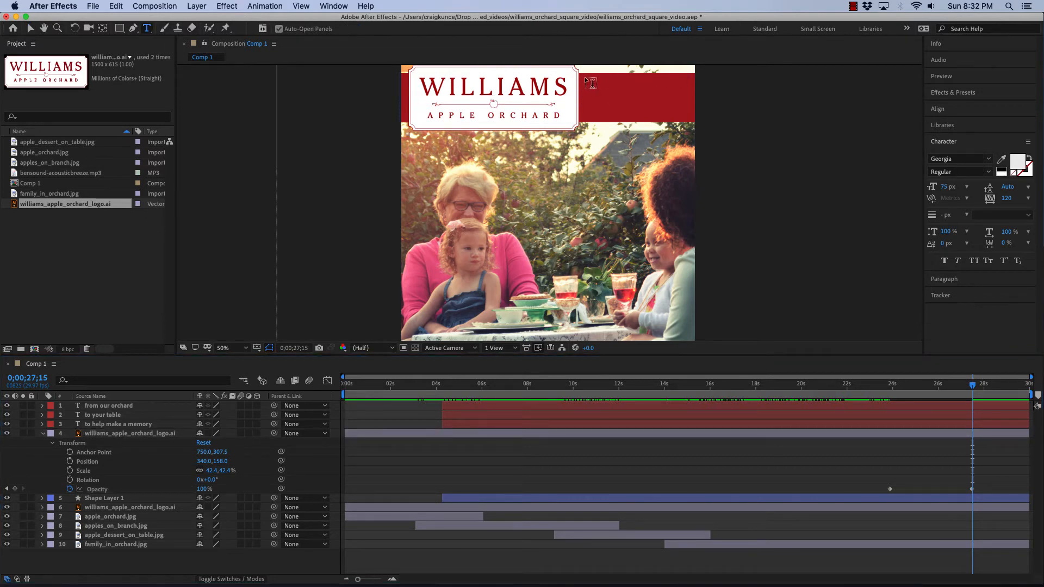
drag(584, 76, 692, 119)
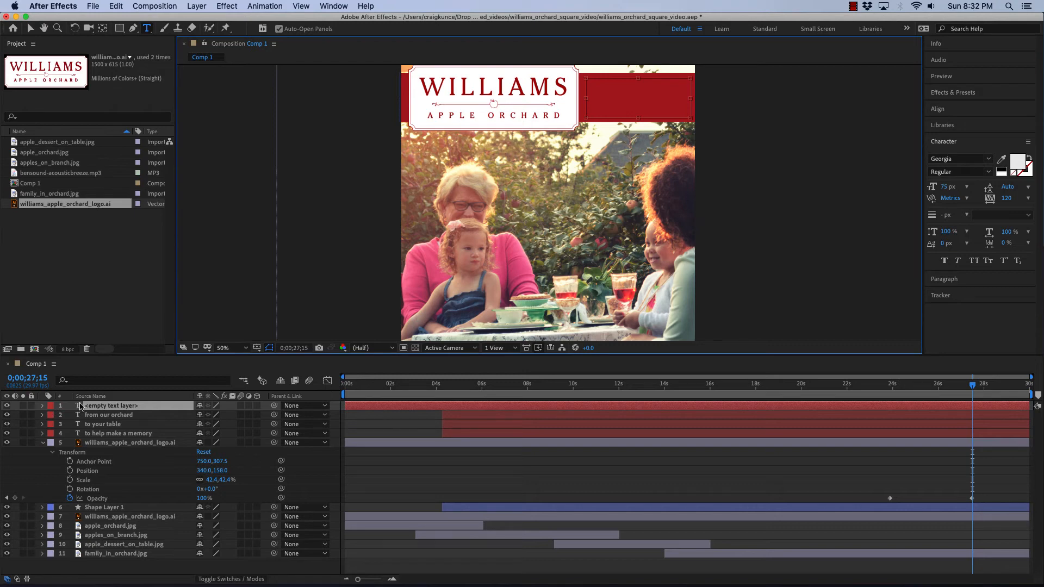
text(At Fine)
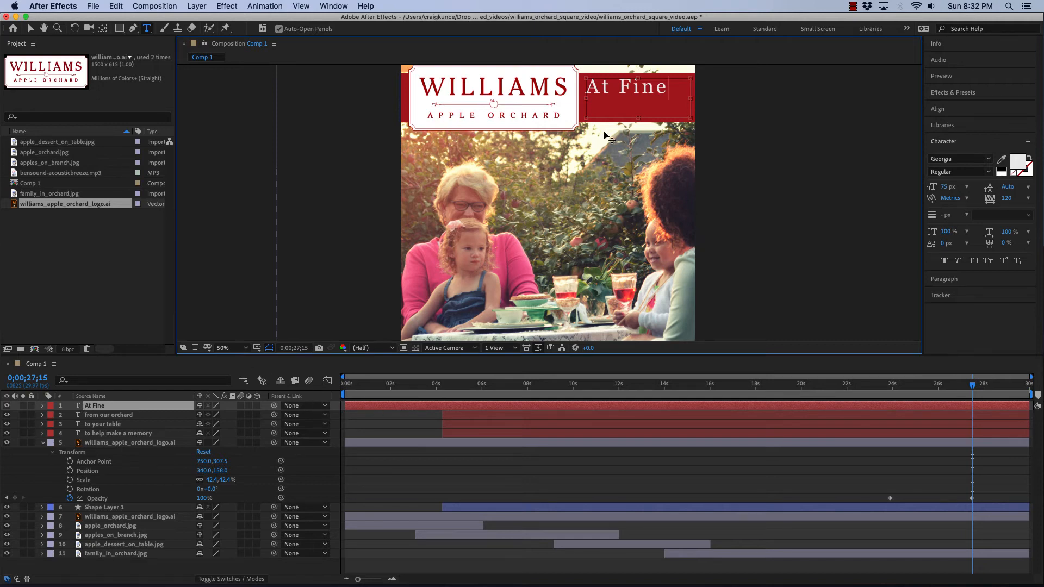
Set the "At Fine" text to 50 px and center-align it
key(super+a)
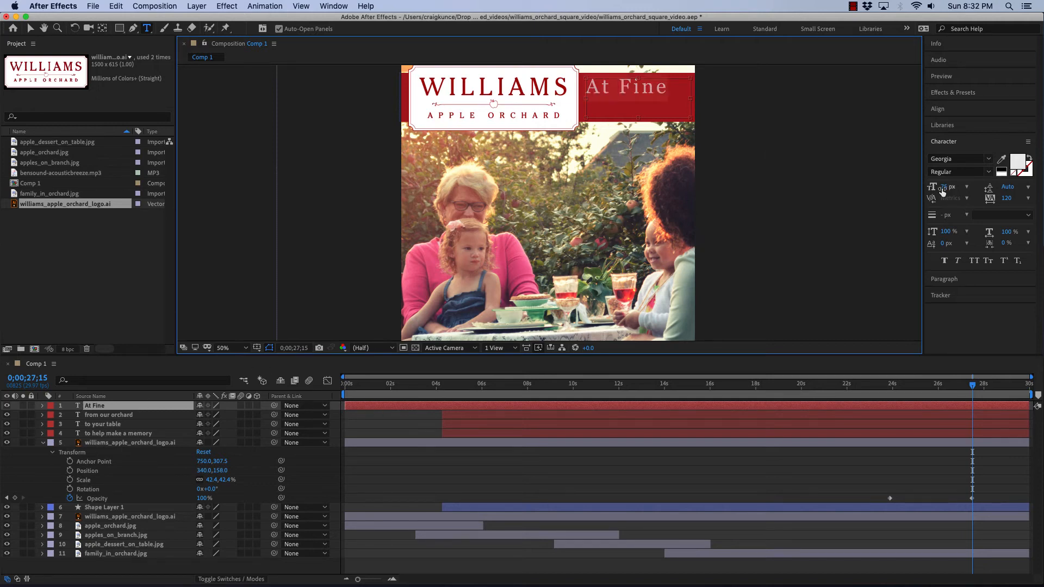
drag(942, 191, 928, 186)
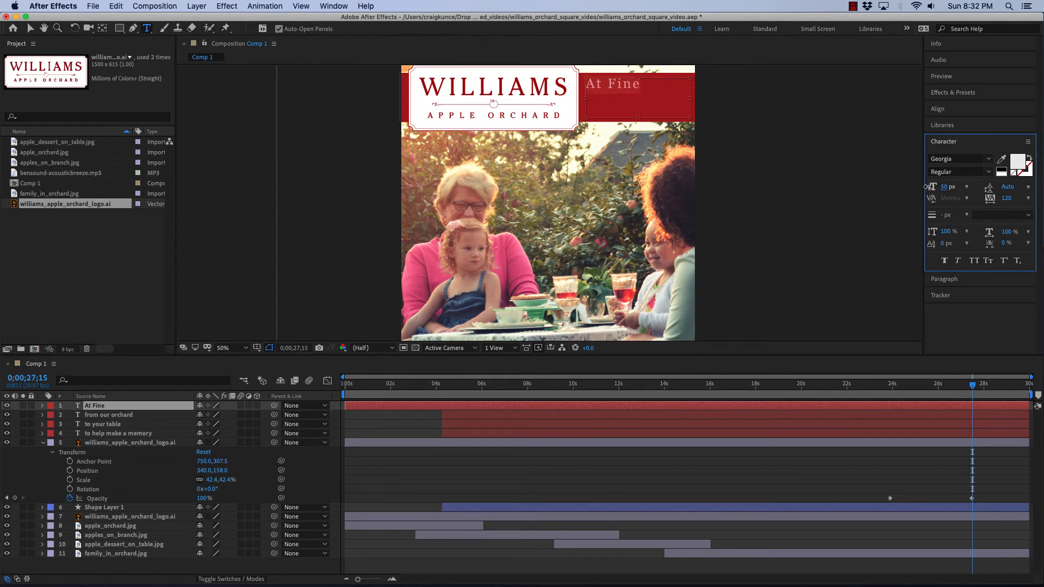
click(968, 282)
click(947, 174)
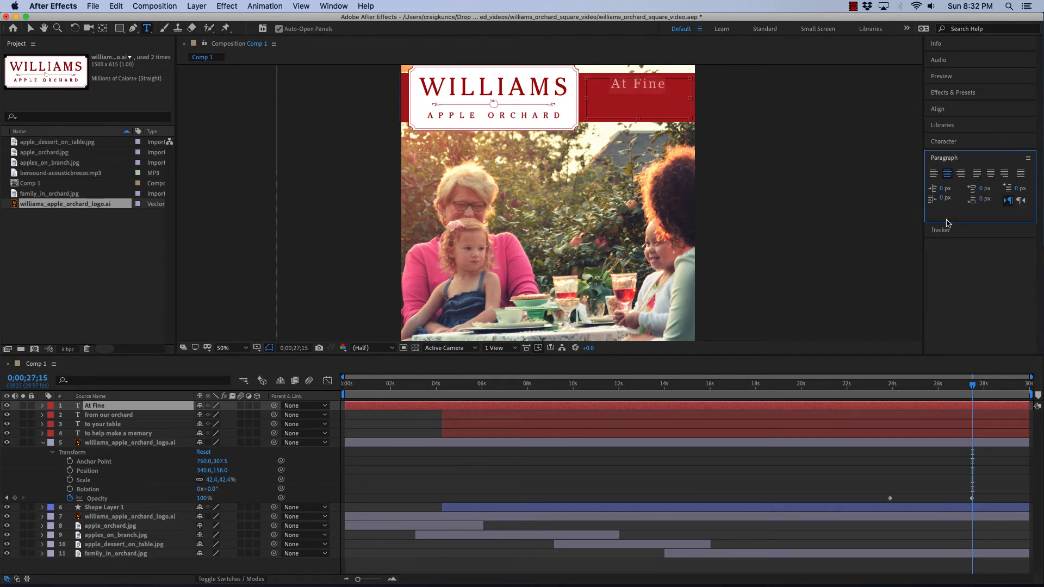
click(945, 143)
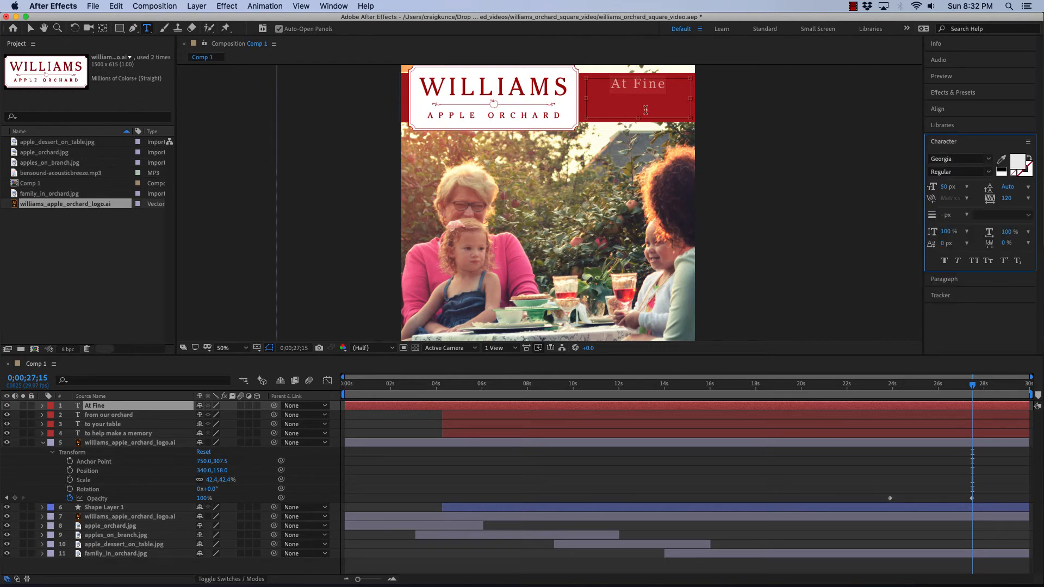
Extend the banner text after "At Fine" with "Local Retaile" on the second line
click(668, 87)
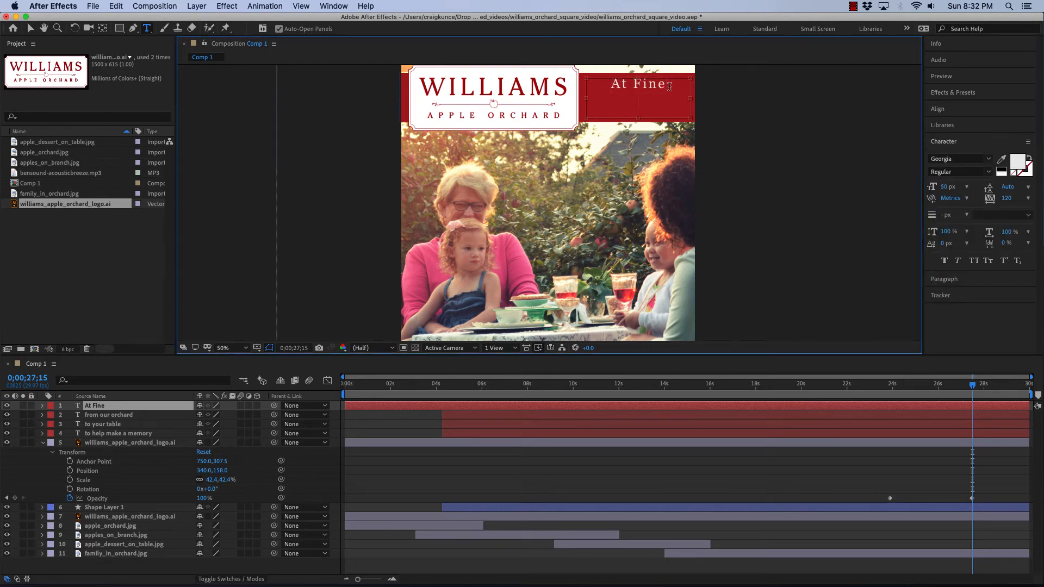
text(Local T)
key(BackSpace)
text(Re)
key(BackSpace)
key(BackSpace)
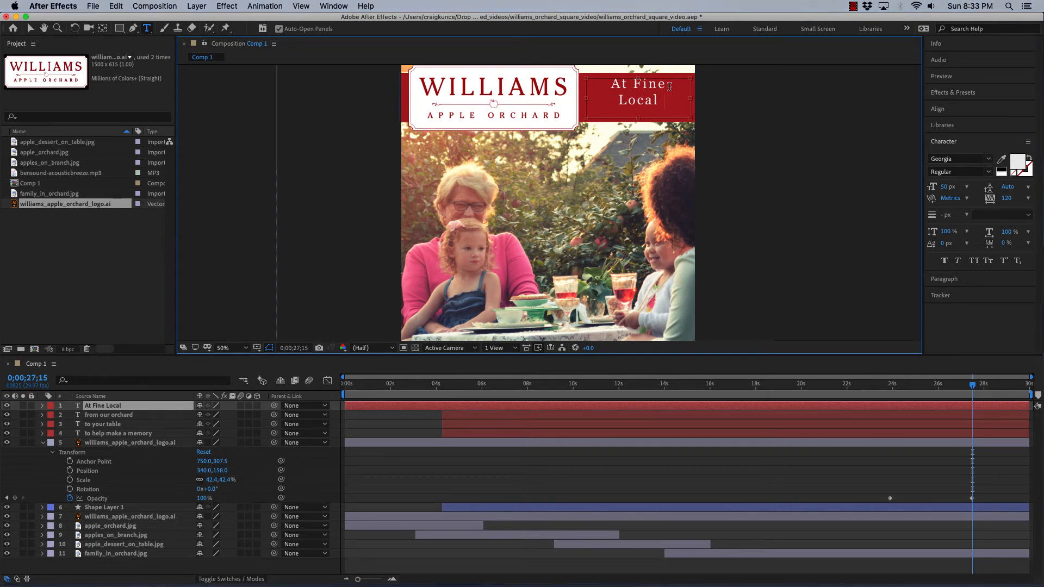
text(Retailer)
key(BackSpace)
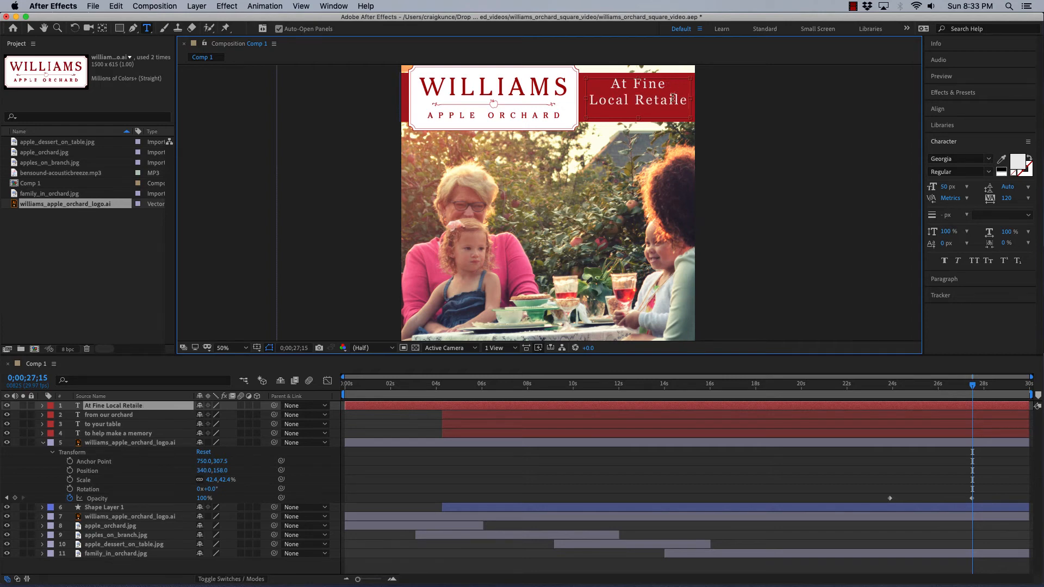
Reduce the whole banner text to 43 px and complete its last word as "Retailers"
drag(687, 100, 609, 84)
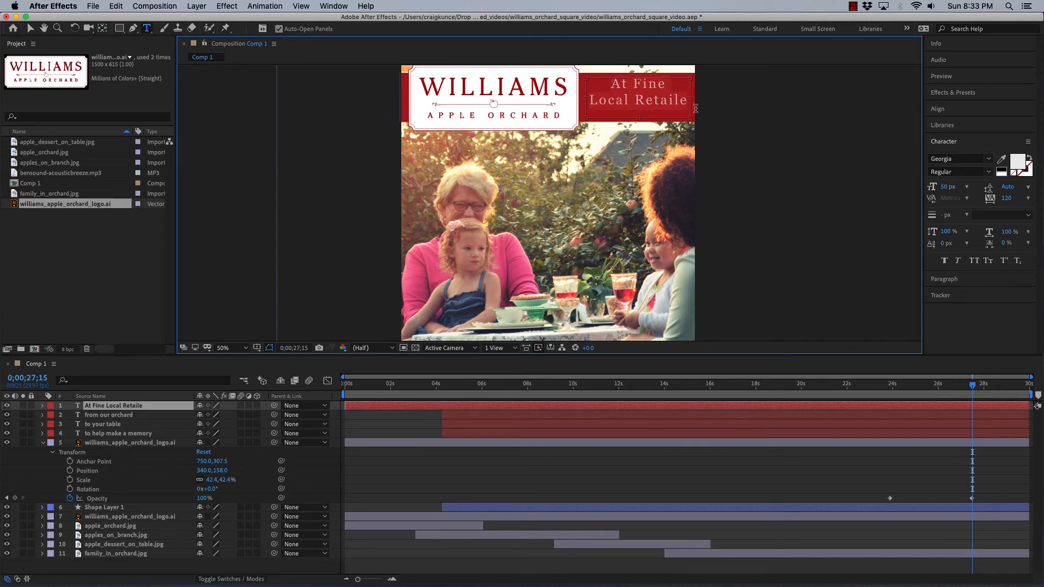
click(943, 187)
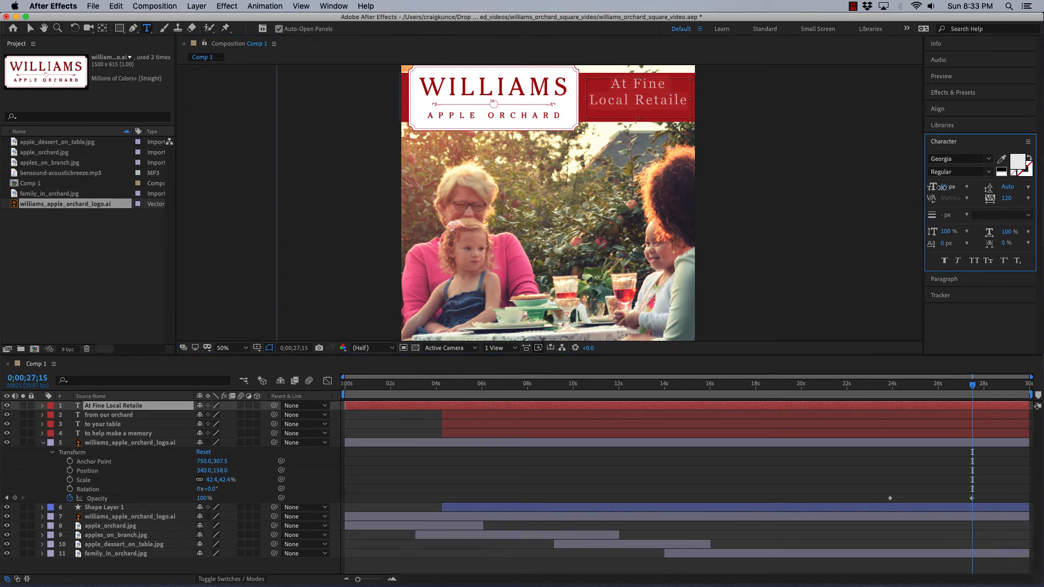
drag(941, 187, 936, 187)
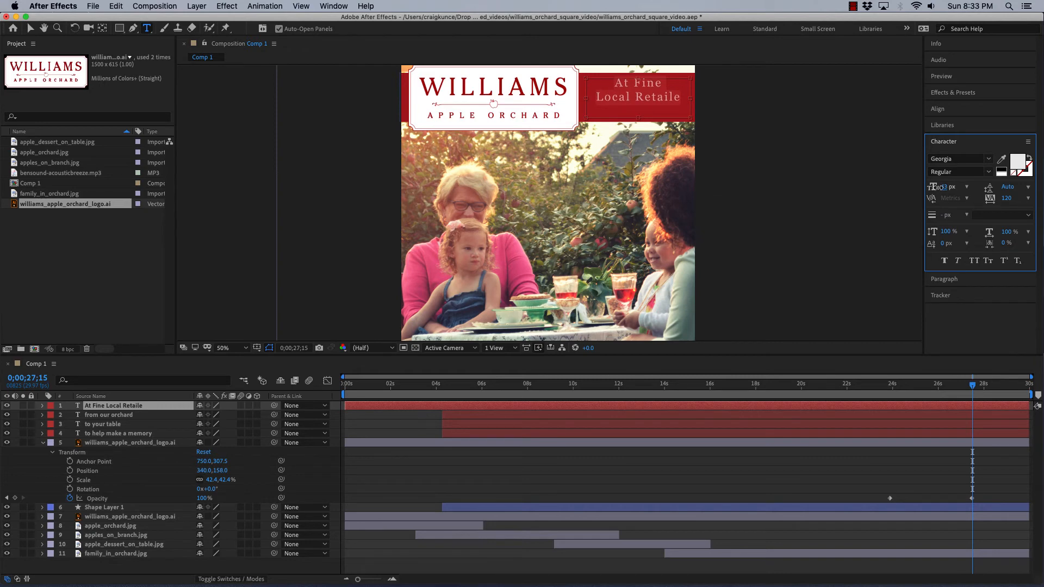
click(683, 98)
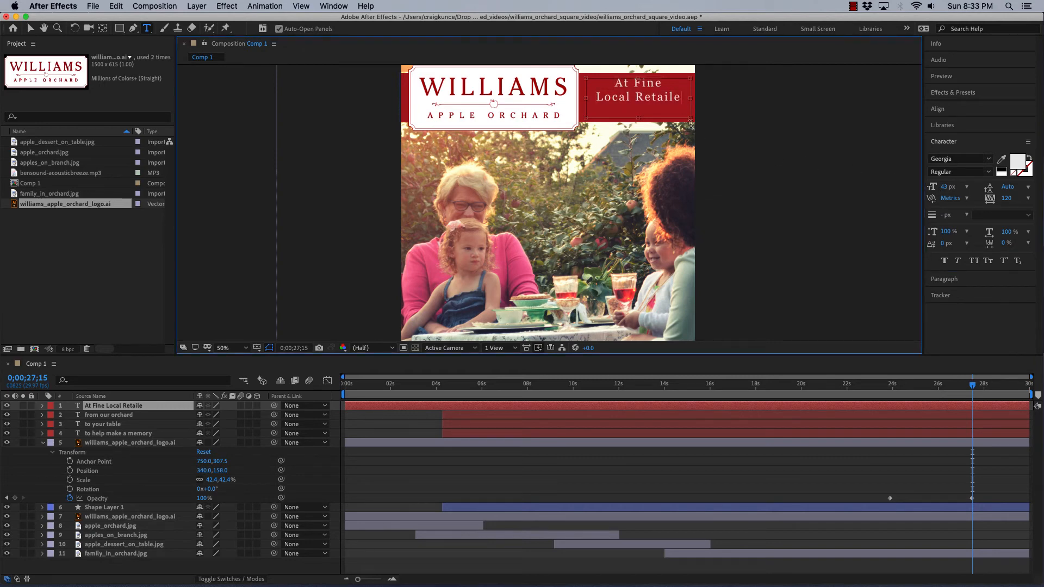
text(rs)
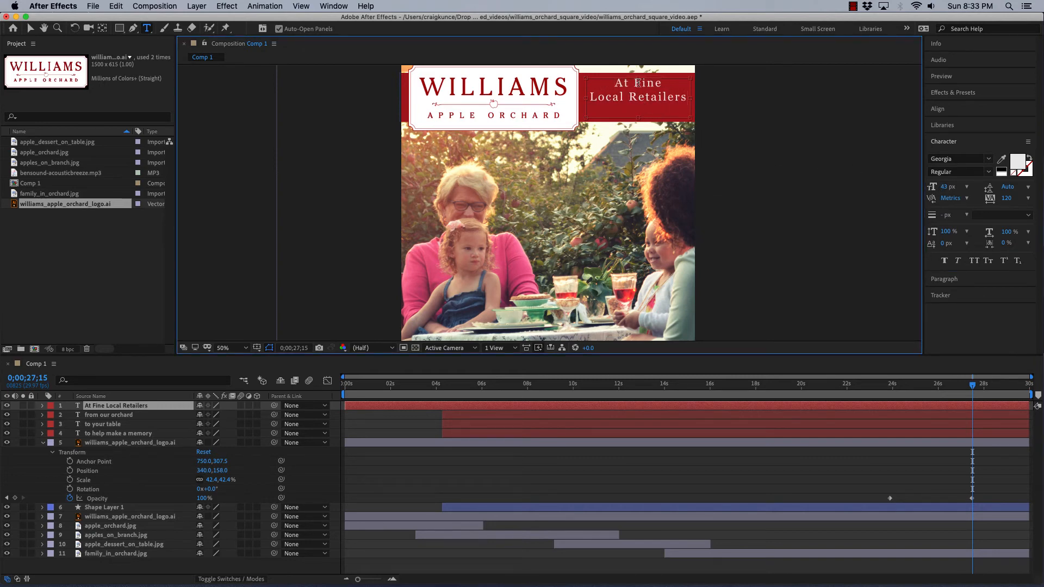
Center the "At Fine Local Retailers" text vertically in the banner and move its layer between the new logo and Shape Layer 1
drag(638, 78, 638, 86)
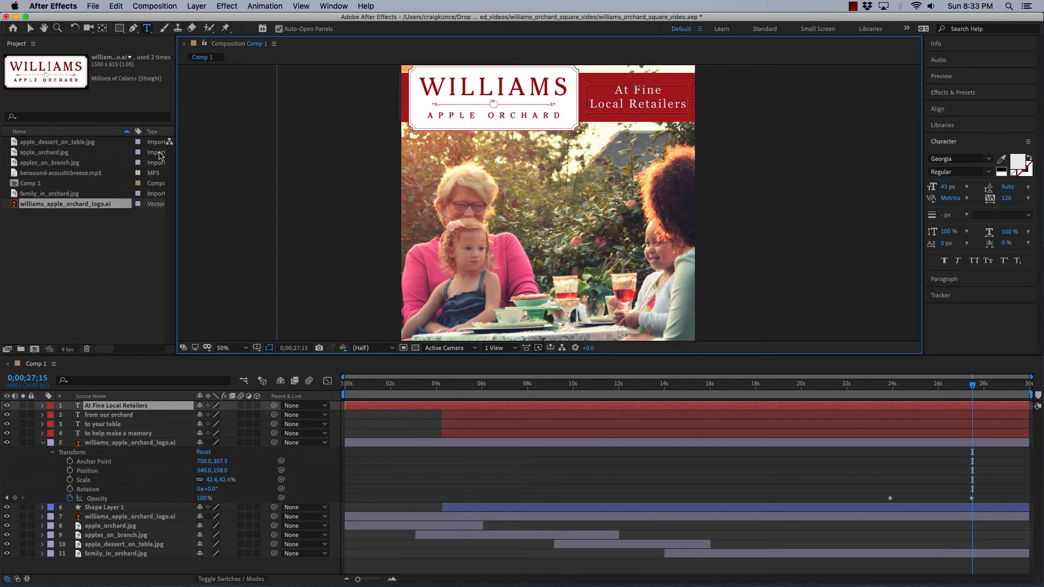
click(31, 28)
click(227, 128)
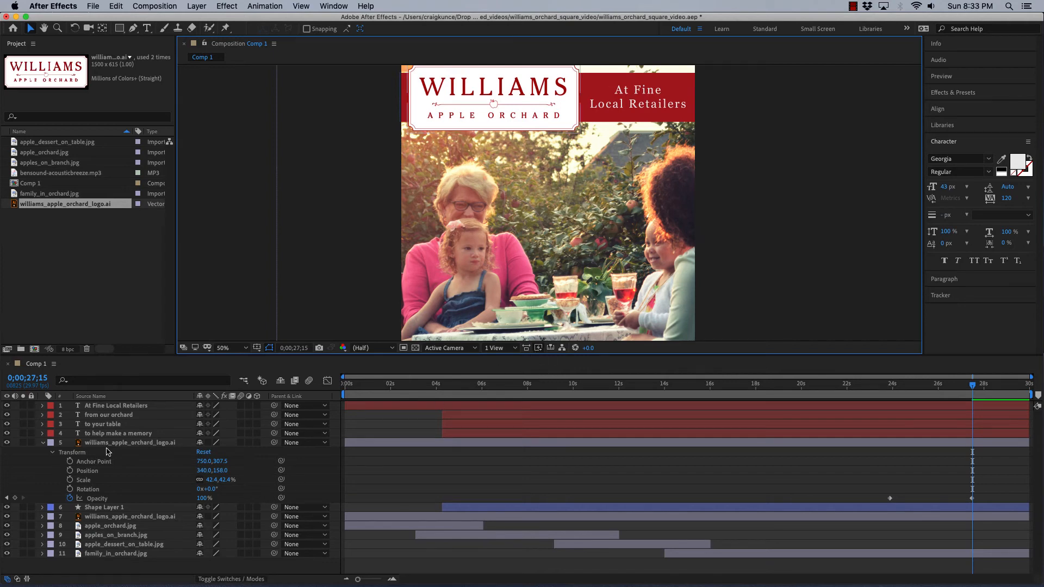
drag(79, 408, 86, 504)
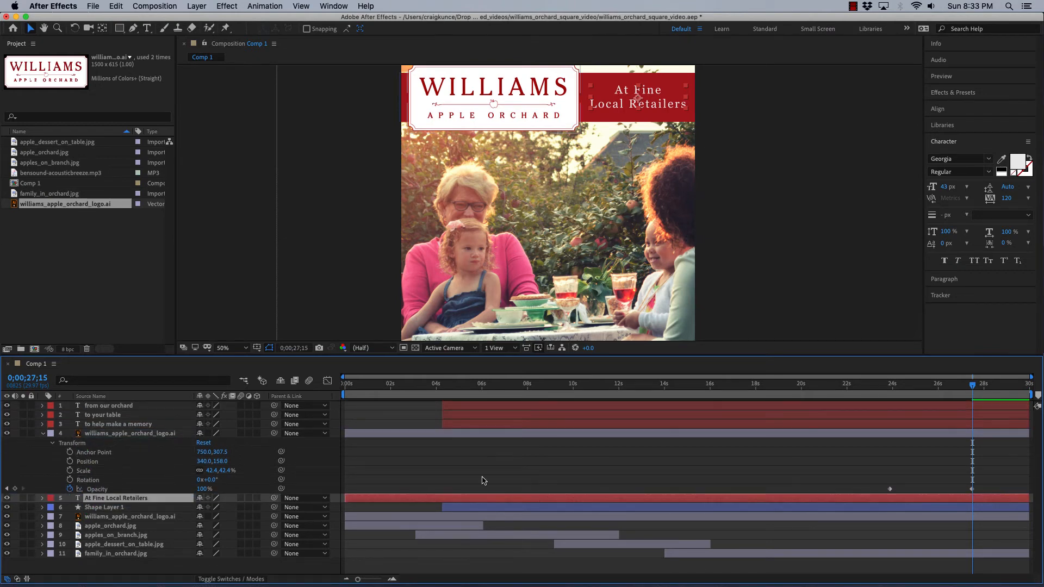
Add an Opacity keyframe of 0% to the "At Fine Local Retailers" text layer at 0;00;23;26
click(42, 498)
click(53, 517)
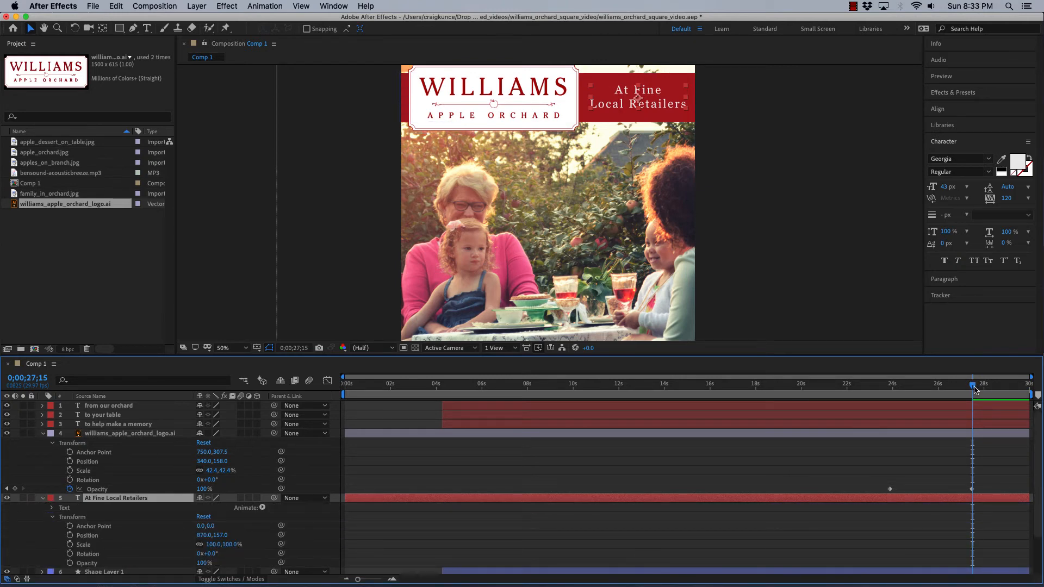
drag(973, 387, 892, 394)
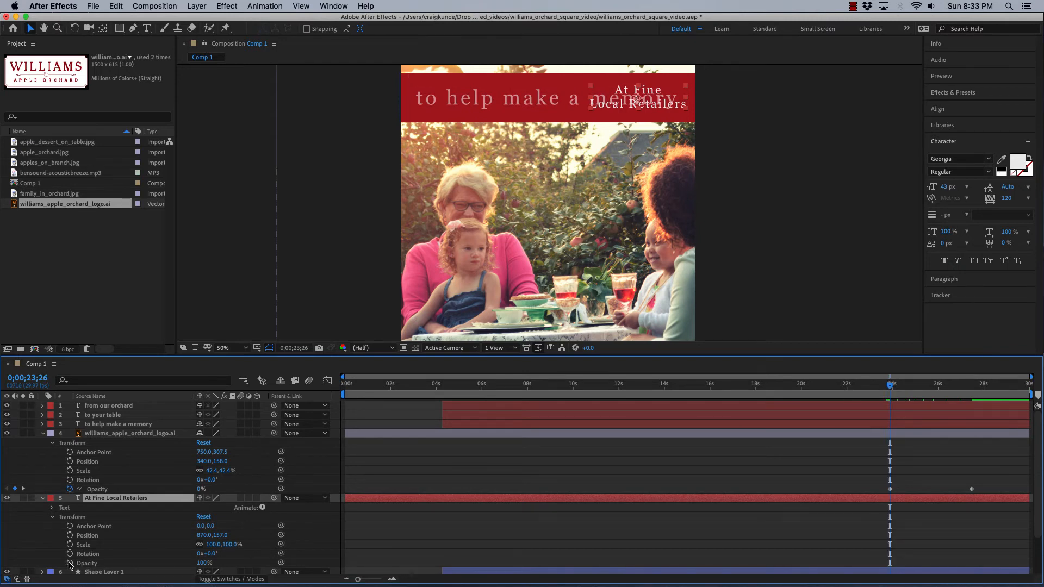
click(70, 563)
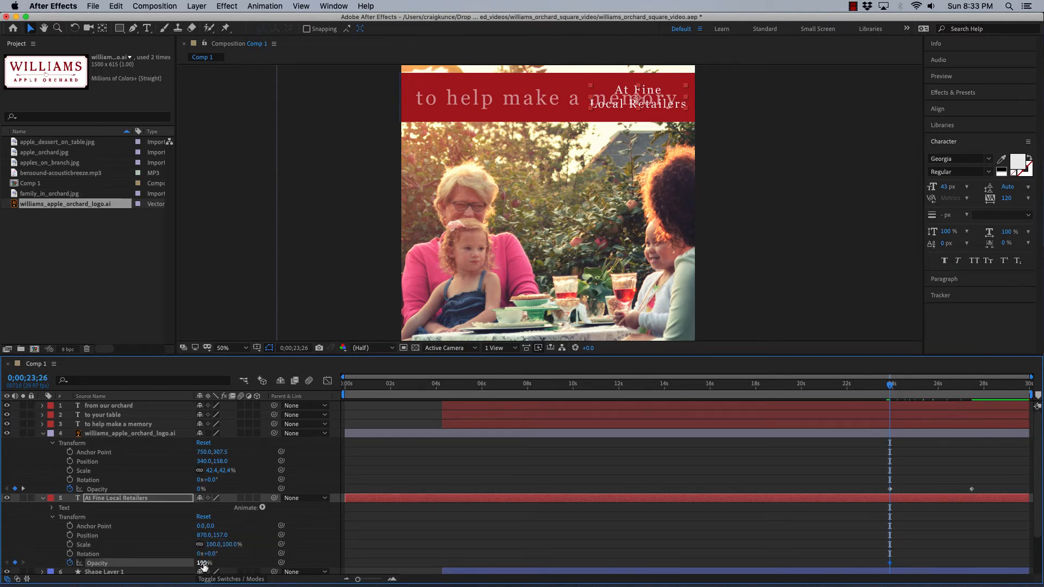
drag(204, 564, 141, 569)
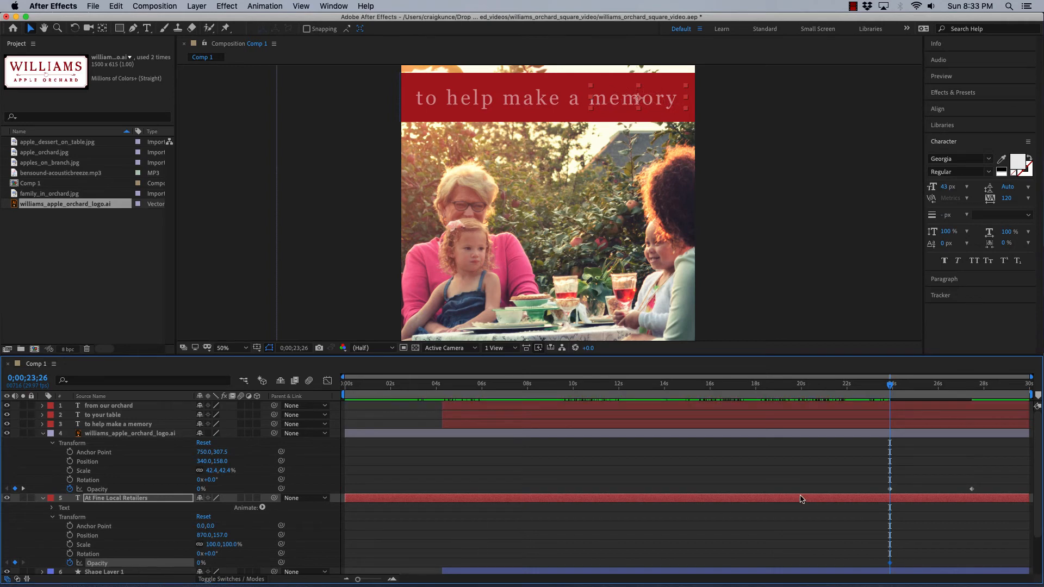
Add an Opacity keyframe of 100% to the "At Fine Local Retailers" layer at 0;00;27;14 and check the fade's end
drag(890, 387, 972, 392)
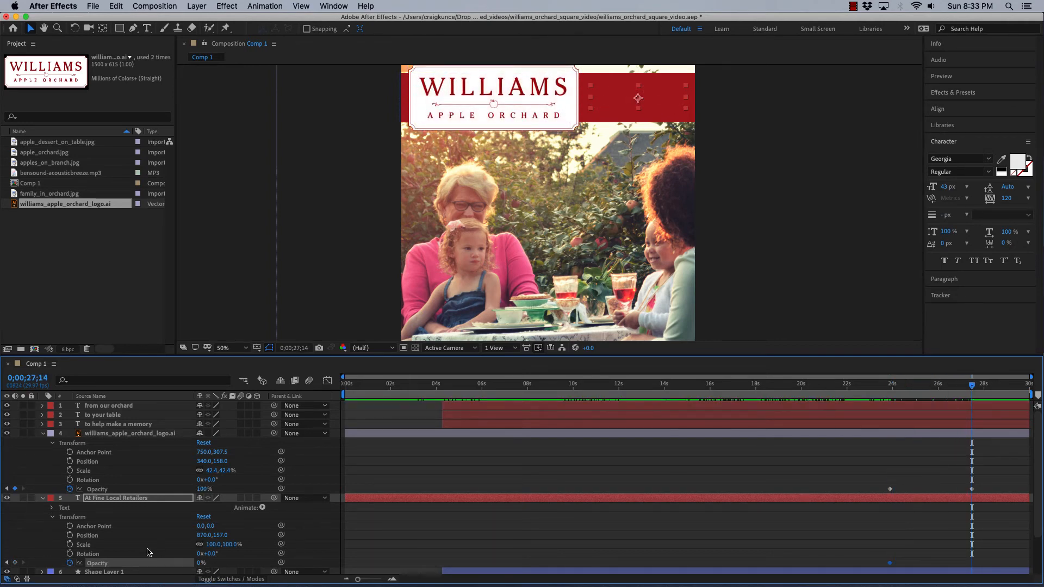
click(15, 563)
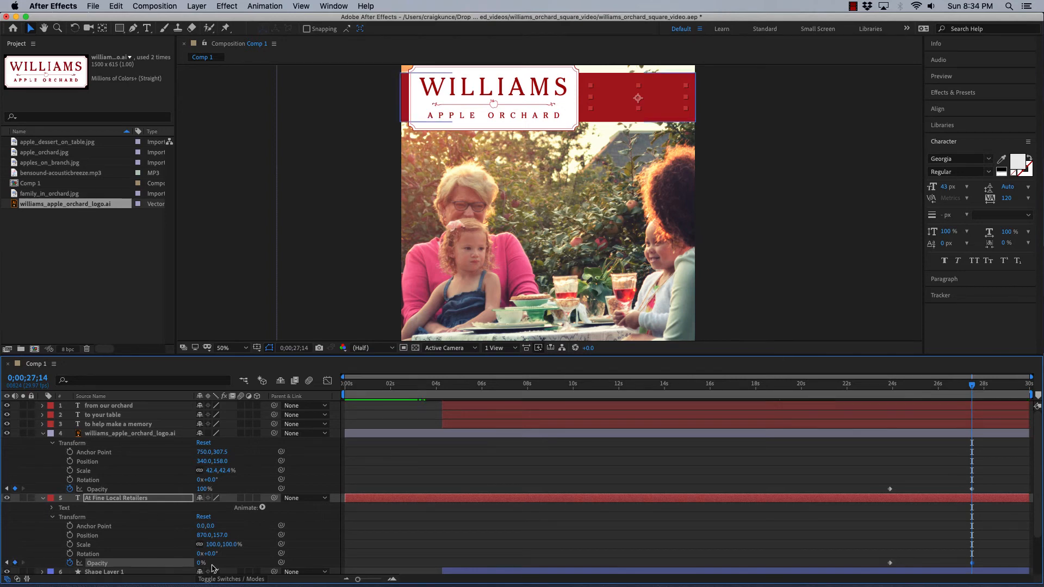
drag(208, 563, 257, 554)
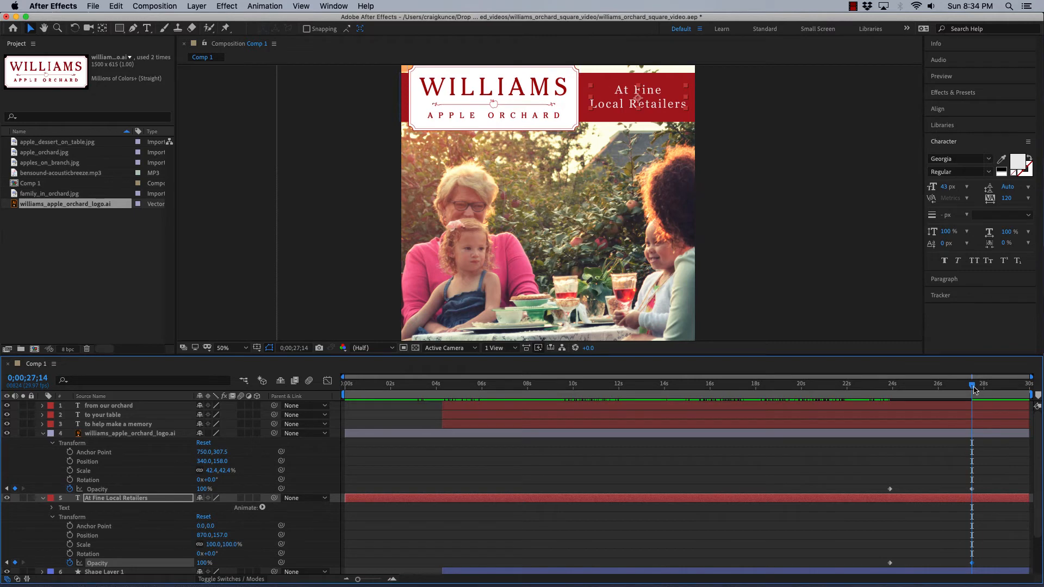
drag(973, 387, 1014, 385)
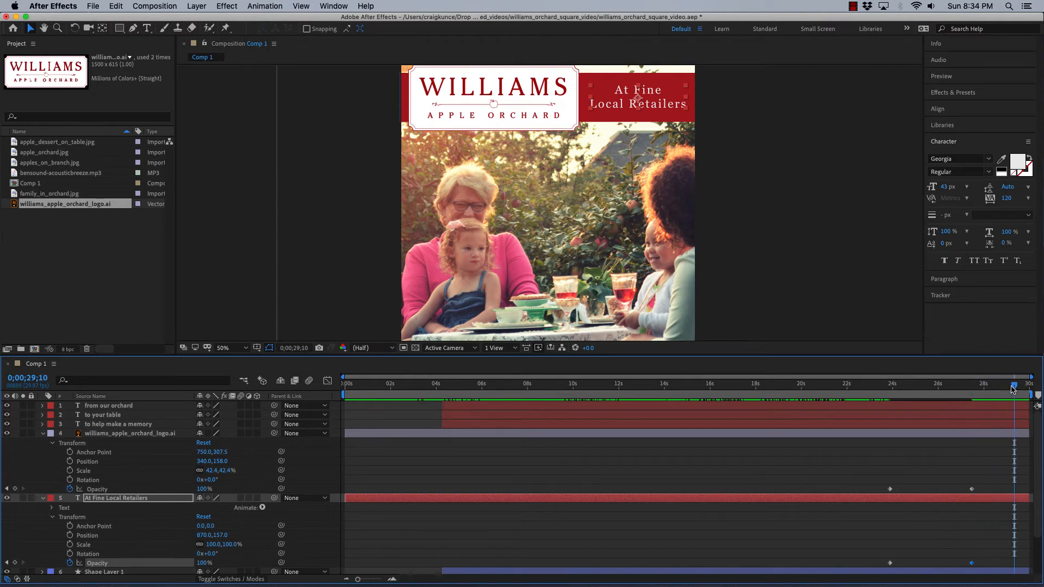
click(191, 250)
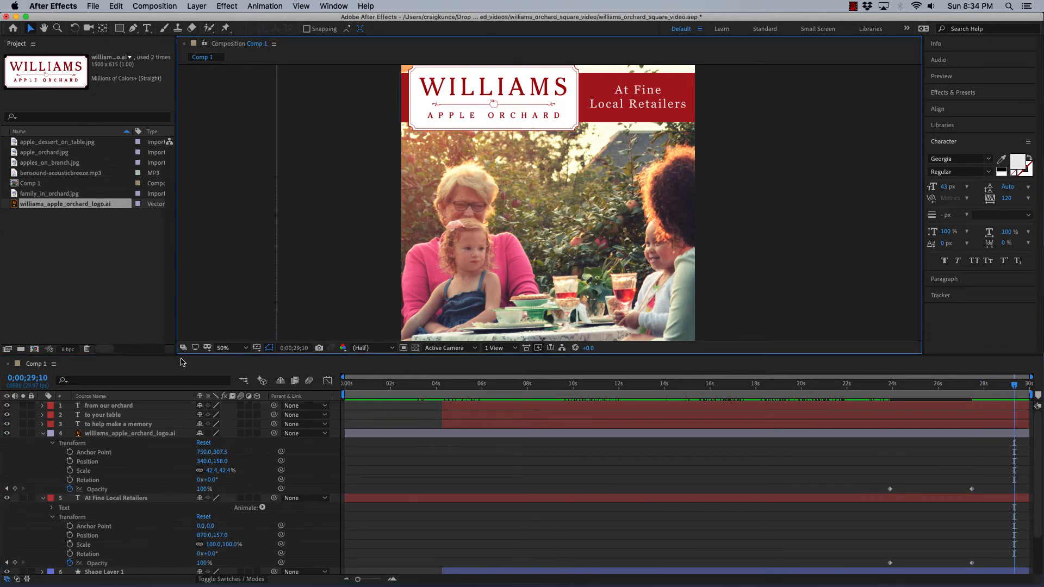
Collapse the properties of the "At Fine Local Retailers" and upper logo layers and save the project
click(43, 499)
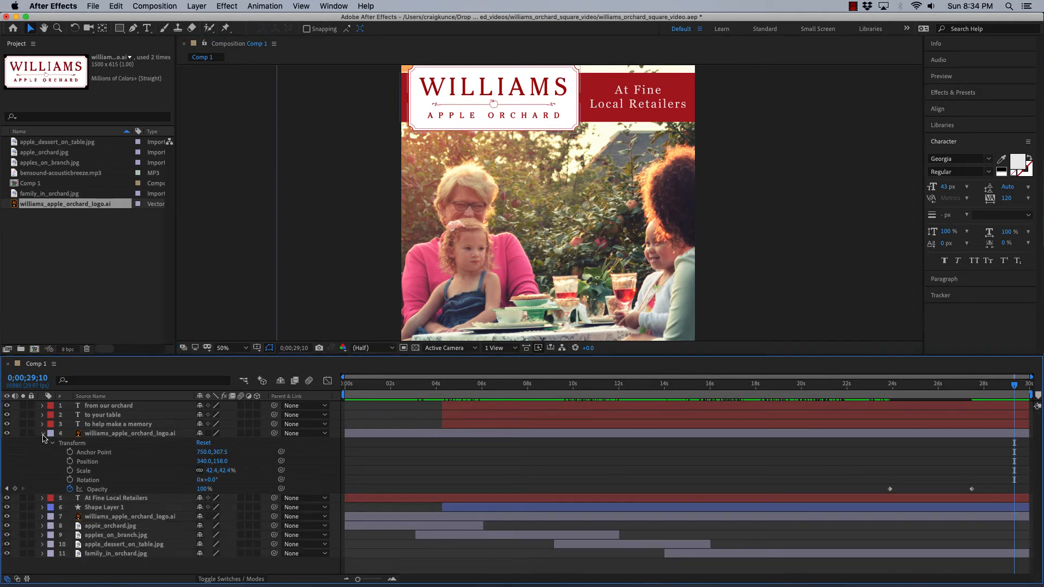
click(43, 434)
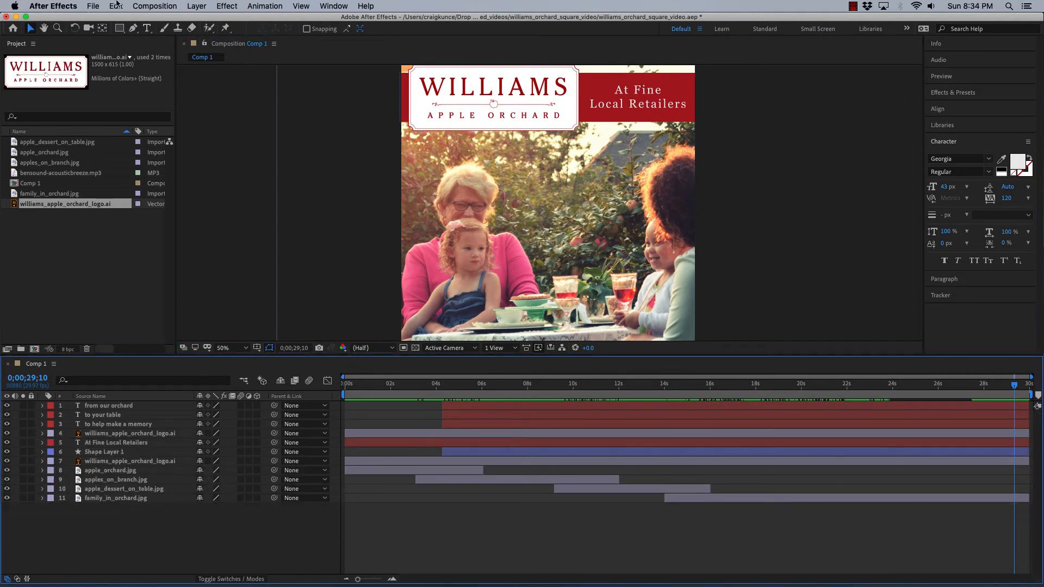
click(38, 239)
click(92, 8)
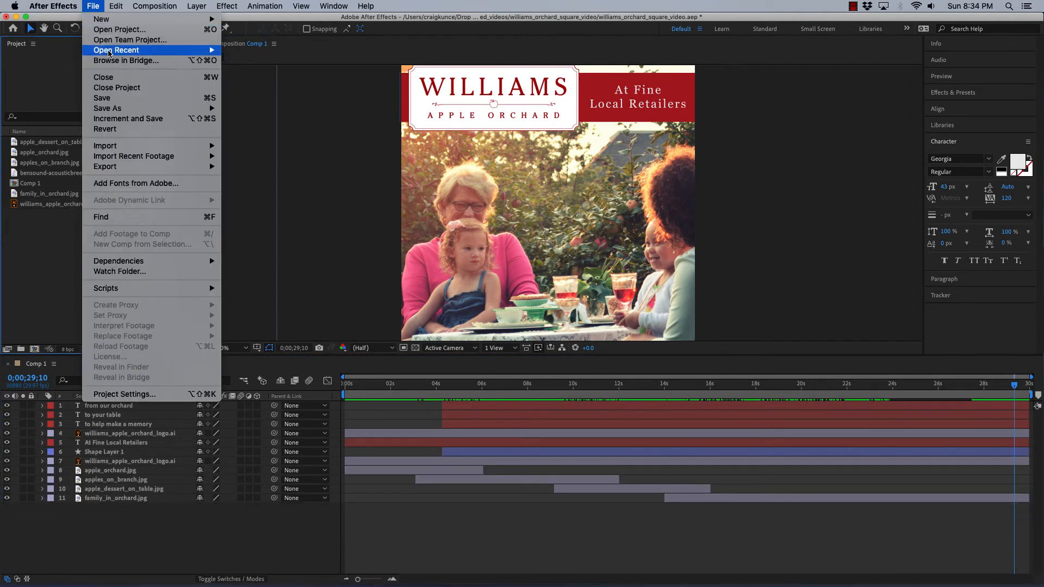
click(109, 93)
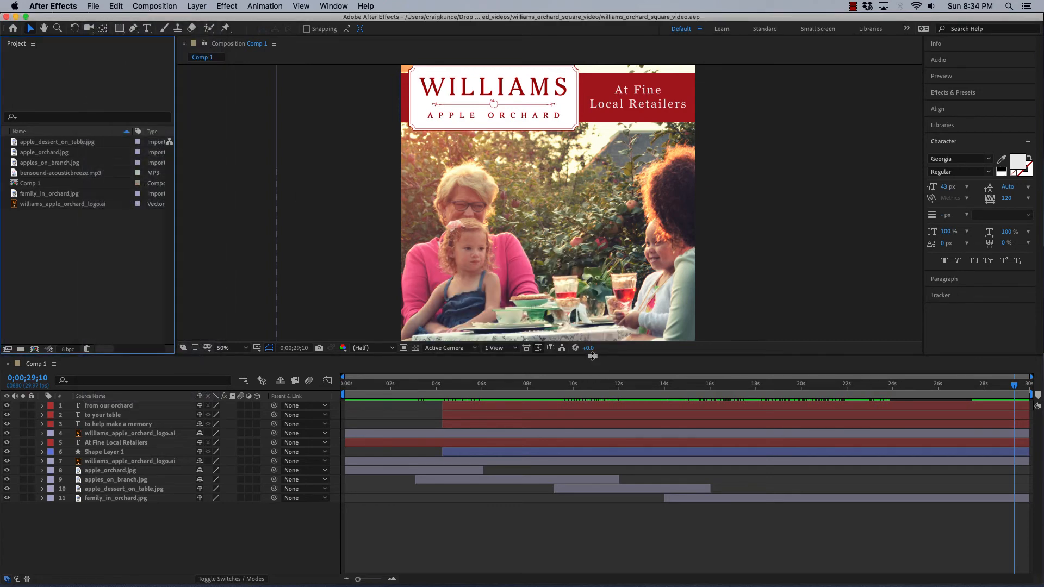
Enlarge the composition view and scrub through the whole animation from the first frame to the end
drag(592, 356, 601, 424)
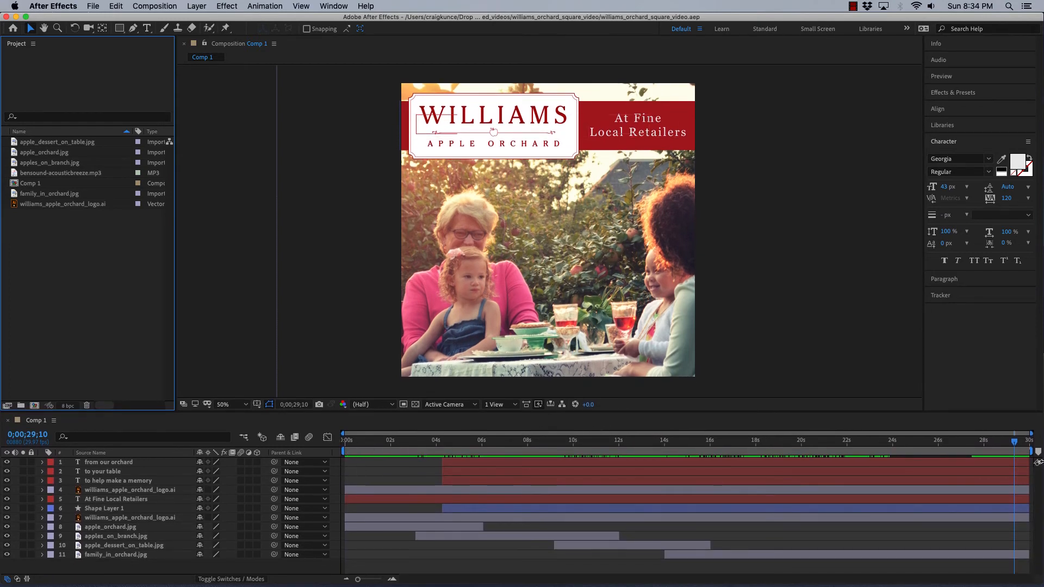
drag(1015, 441, 1009, 441)
key(Home)
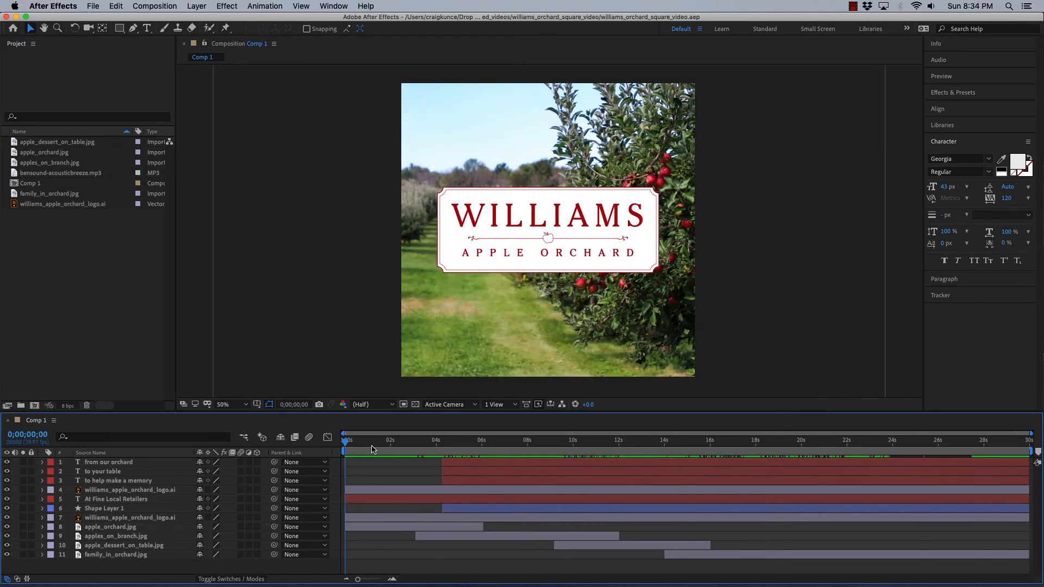
click(345, 444)
drag(346, 443, 537, 450)
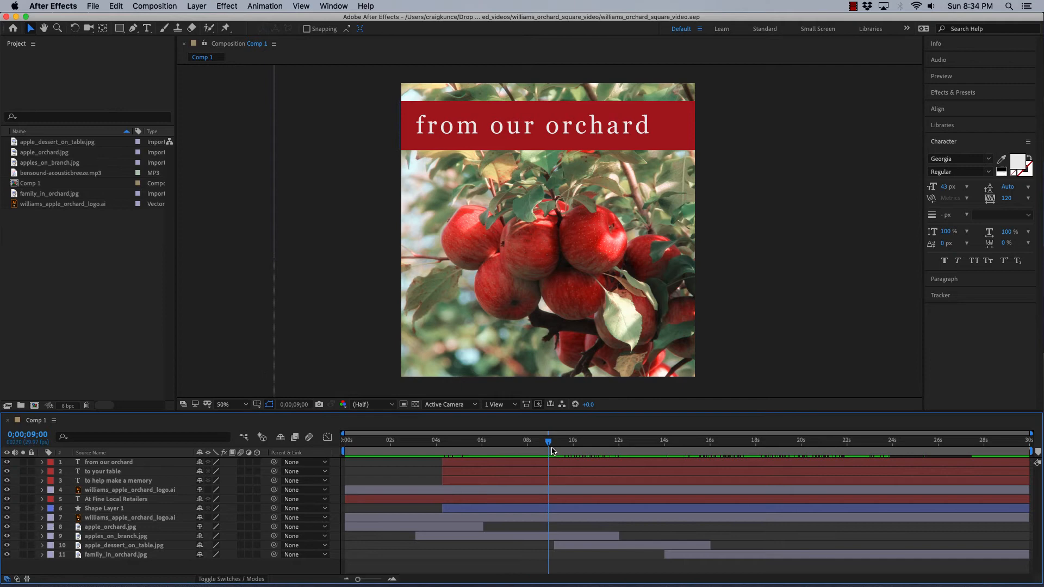
drag(552, 450, 1040, 451)
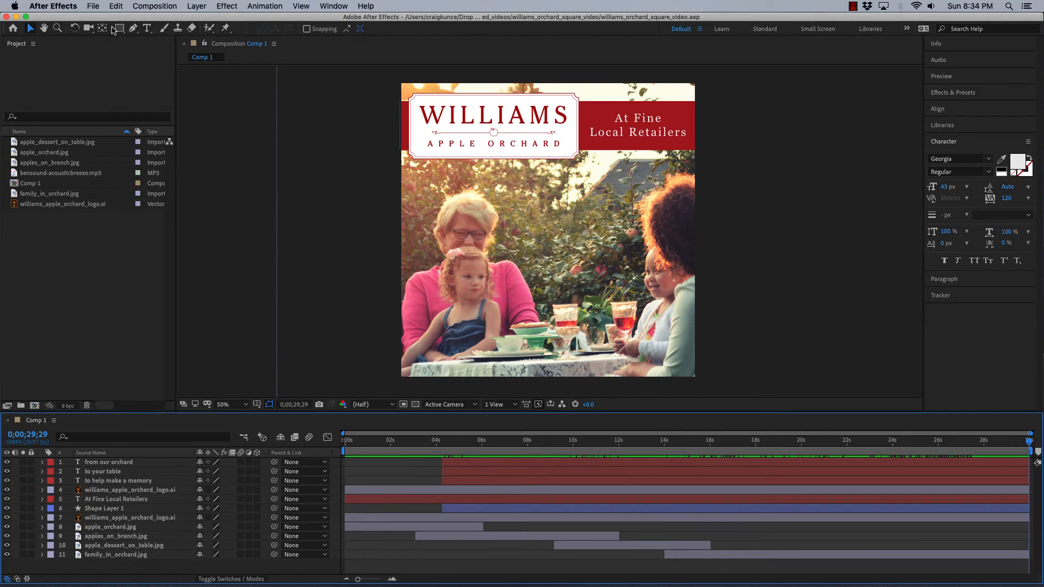
Export Comp 1 to the Adobe Media Encoder queue
click(97, 7)
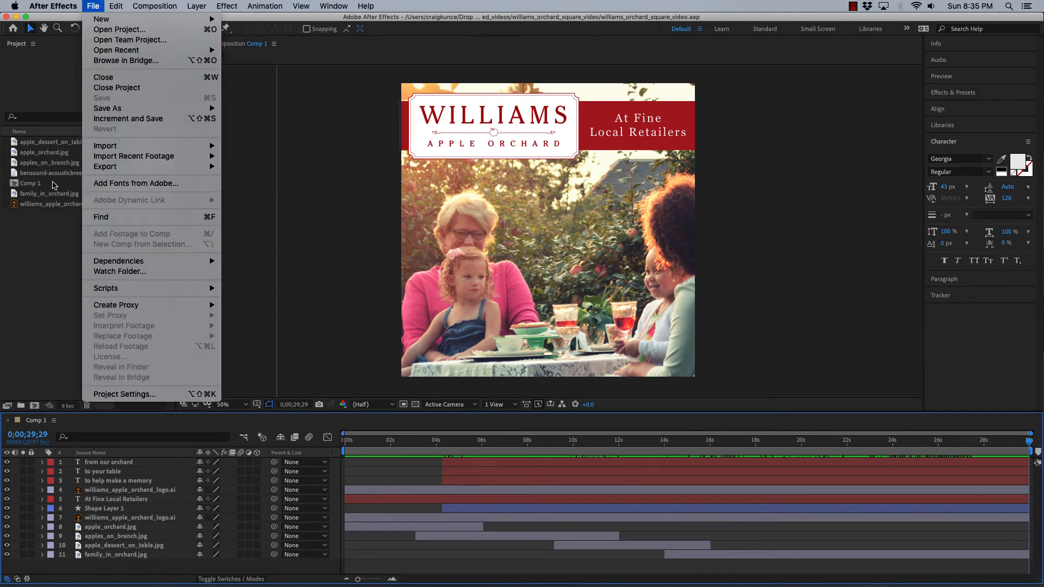
click(13, 185)
click(13, 185)
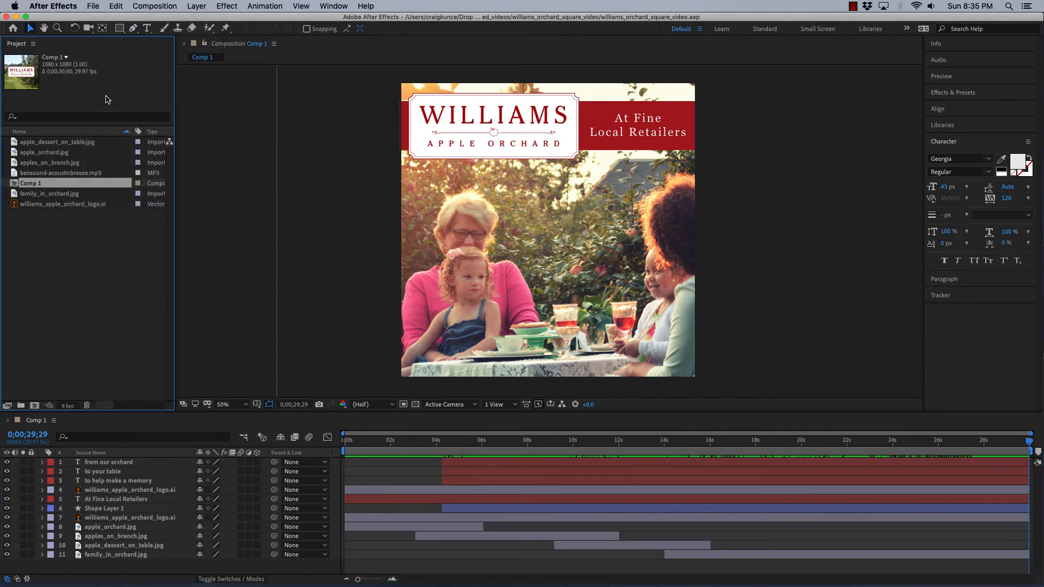
click(116, 7)
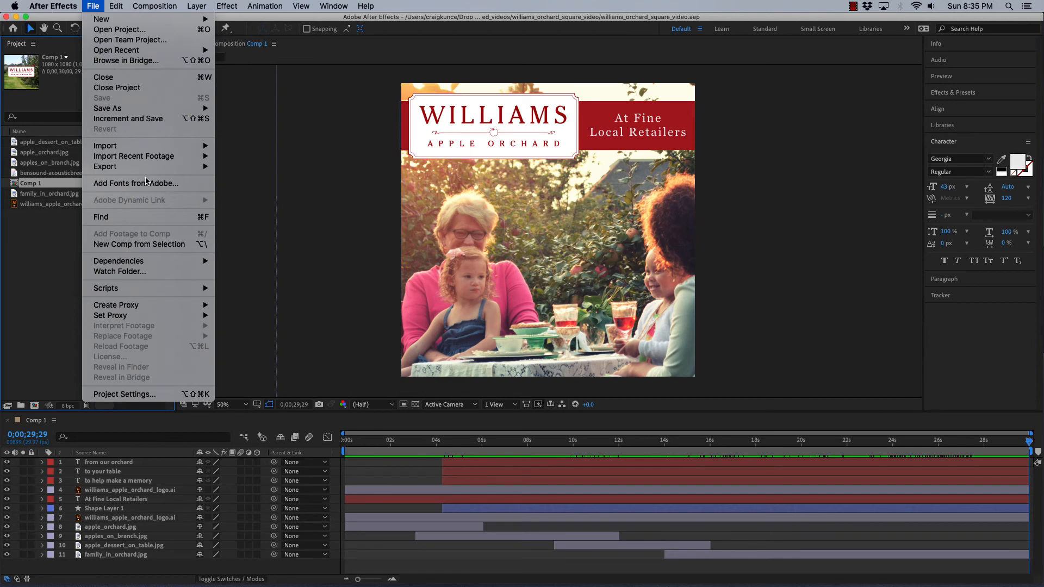
mouse_move(157, 172)
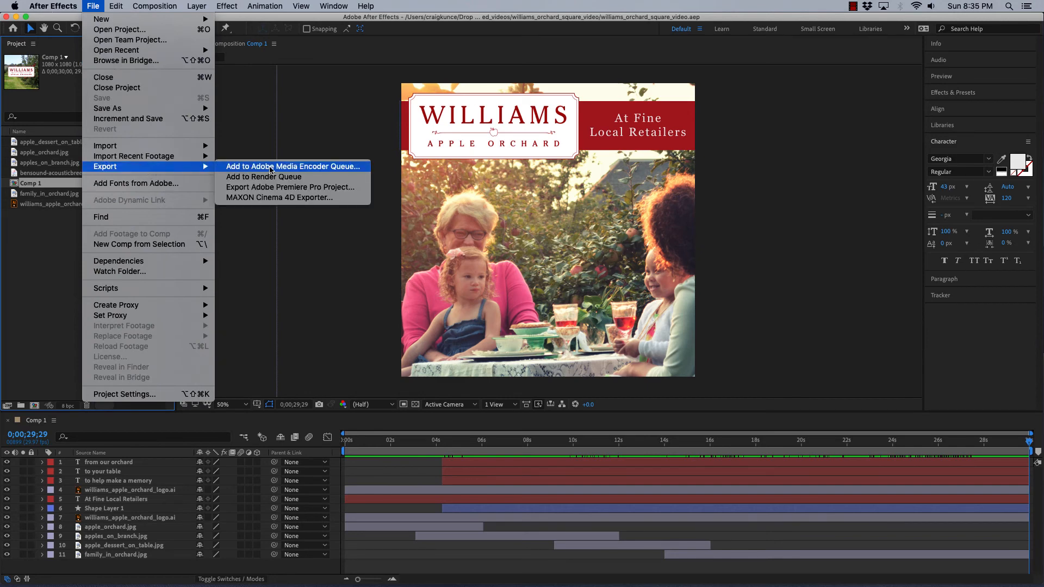
click(360, 168)
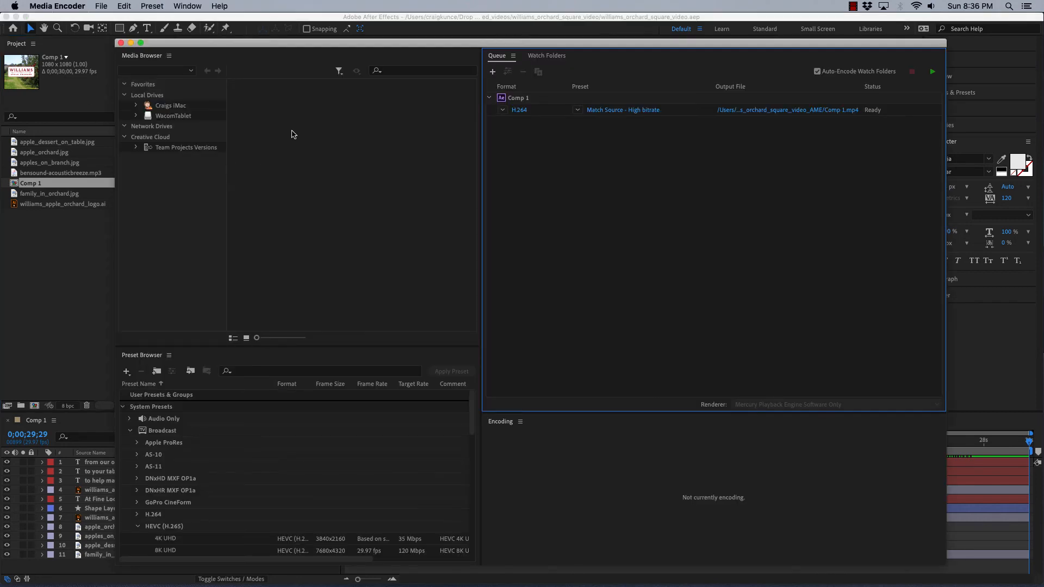
Keep the queued Comp 1 at H.264 with the Match Source - High bitrate preset and open its export settings
mouse_move(324, 44)
mouse_down()
mouse_move(296, 66)
mouse_move(305, 46)
mouse_move(338, 57)
mouse_move(336, 43)
mouse_up()
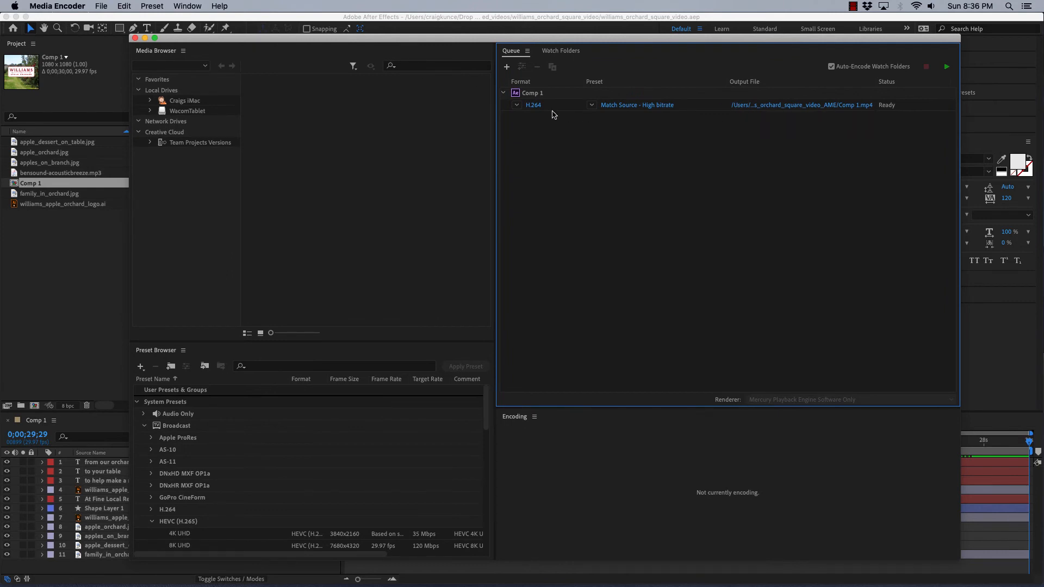
click(517, 105)
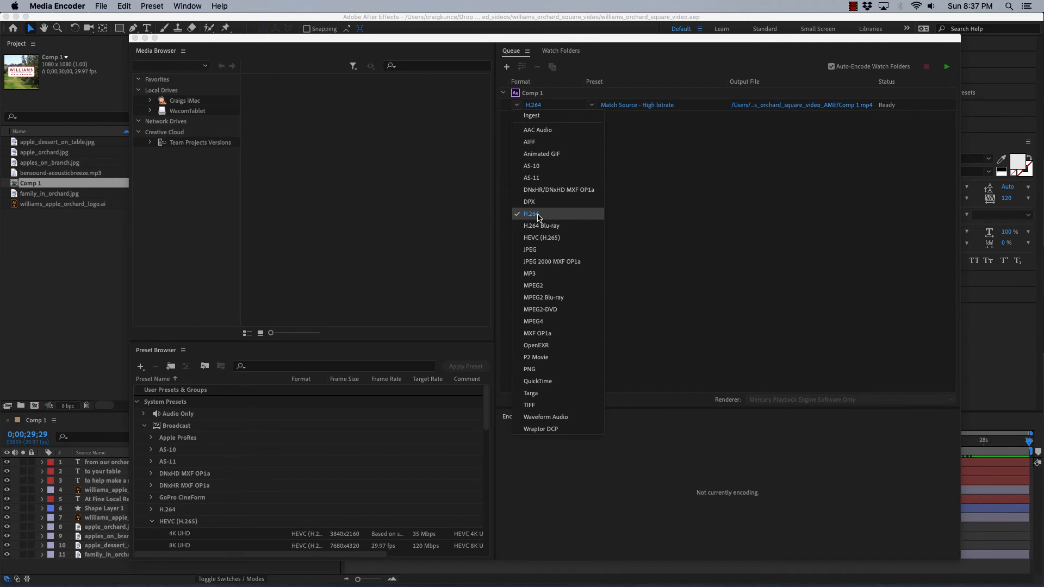
click(538, 217)
click(592, 105)
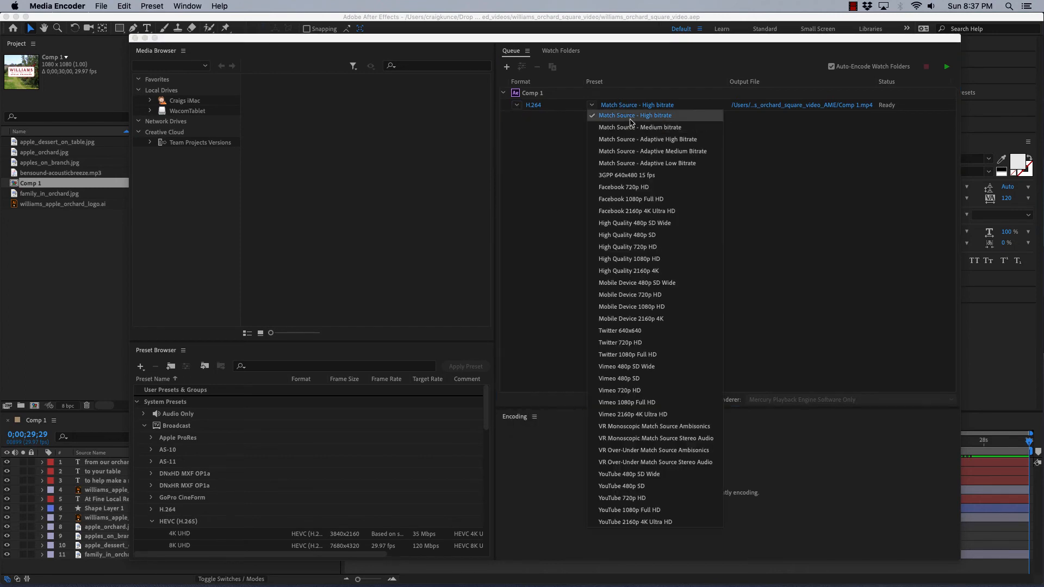
click(592, 106)
click(637, 107)
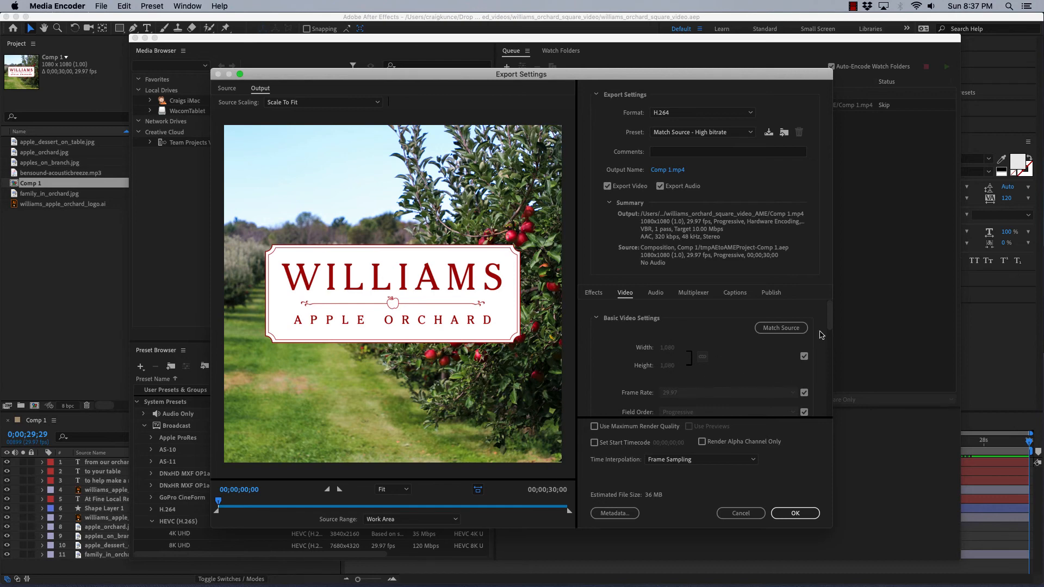
Turn on rendering at maximum depth and set the bitrate encoding to VBR, 2 pass
drag(829, 318, 826, 343)
scroll(686, 358, down, 1)
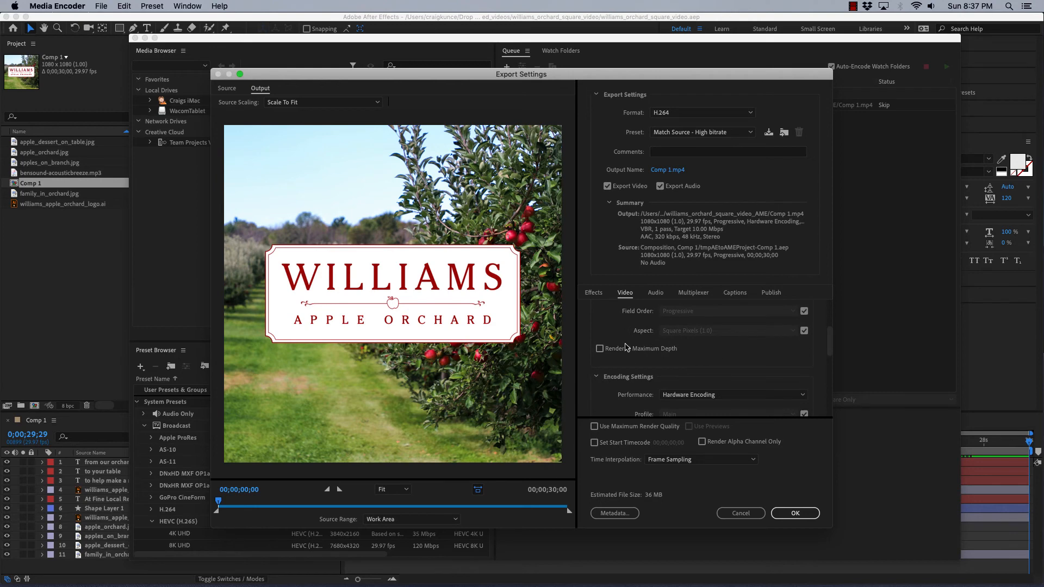
click(600, 349)
drag(830, 341, 828, 382)
click(743, 333)
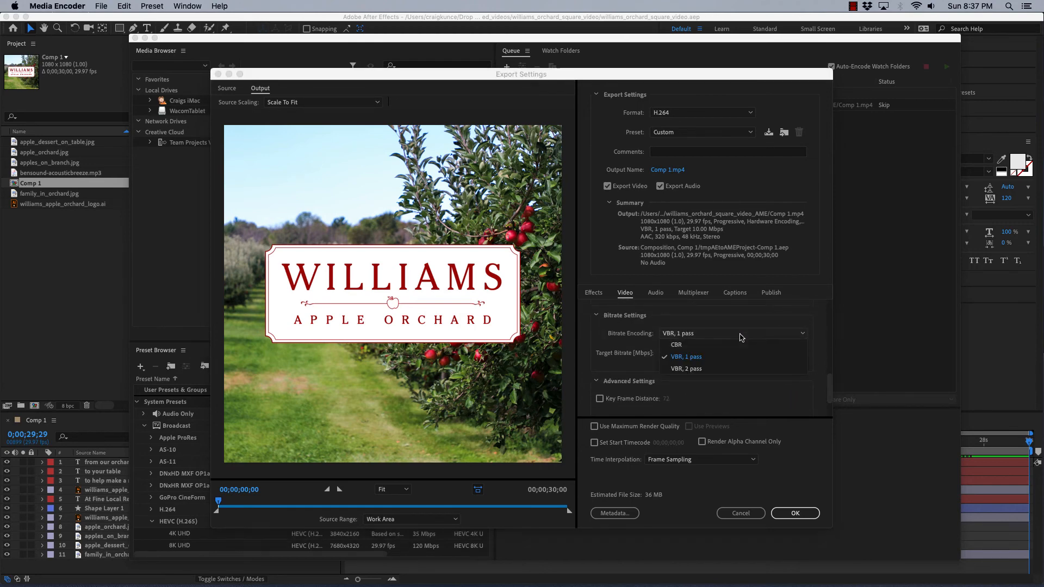
click(686, 369)
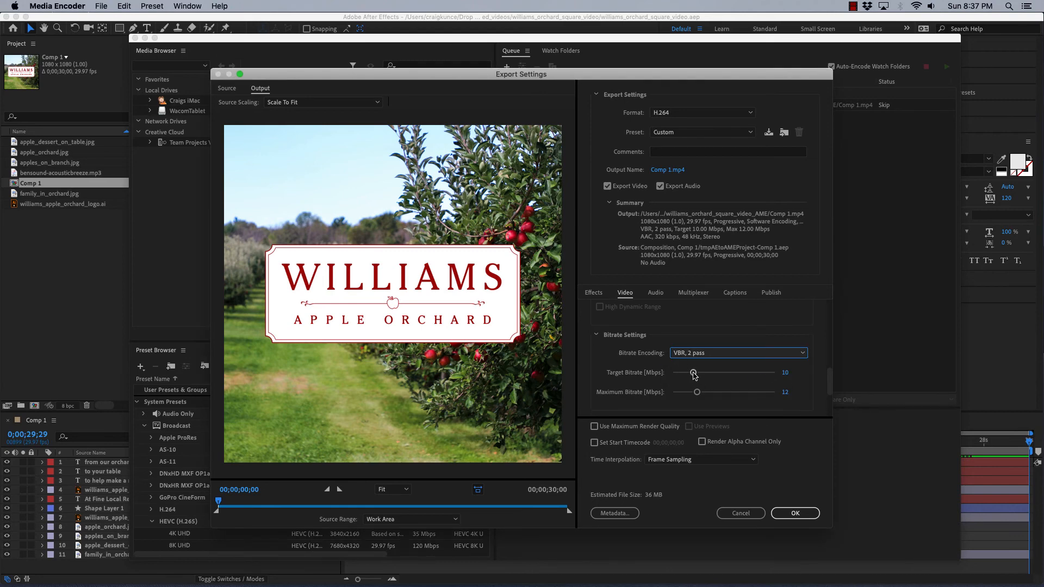
Set the target bitrate to 4 Mbps and the maximum bitrate to 6 Mbps
drag(692, 373, 681, 373)
click(789, 374)
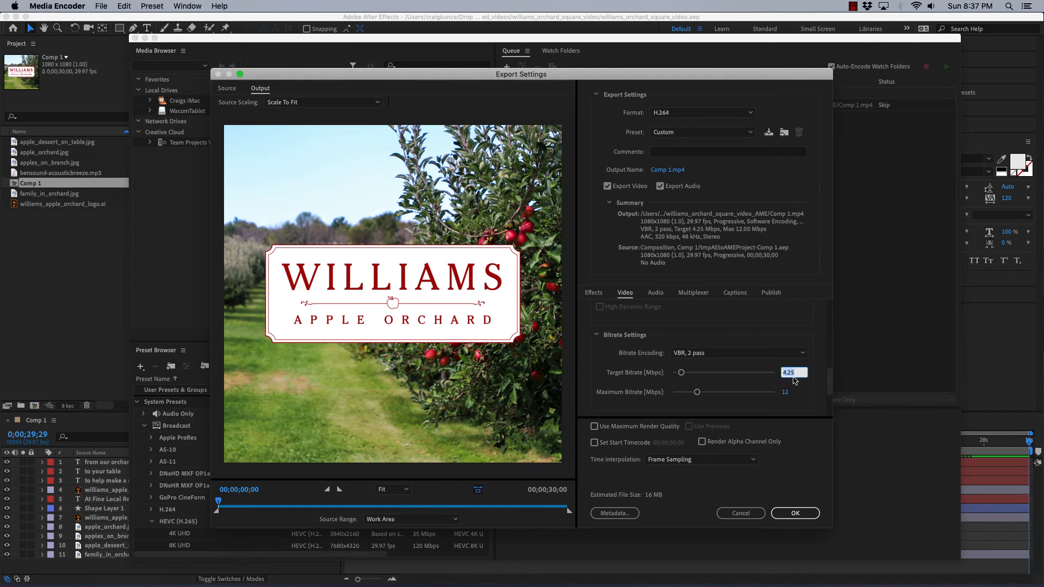
text(4)
key(Tab)
click(787, 395)
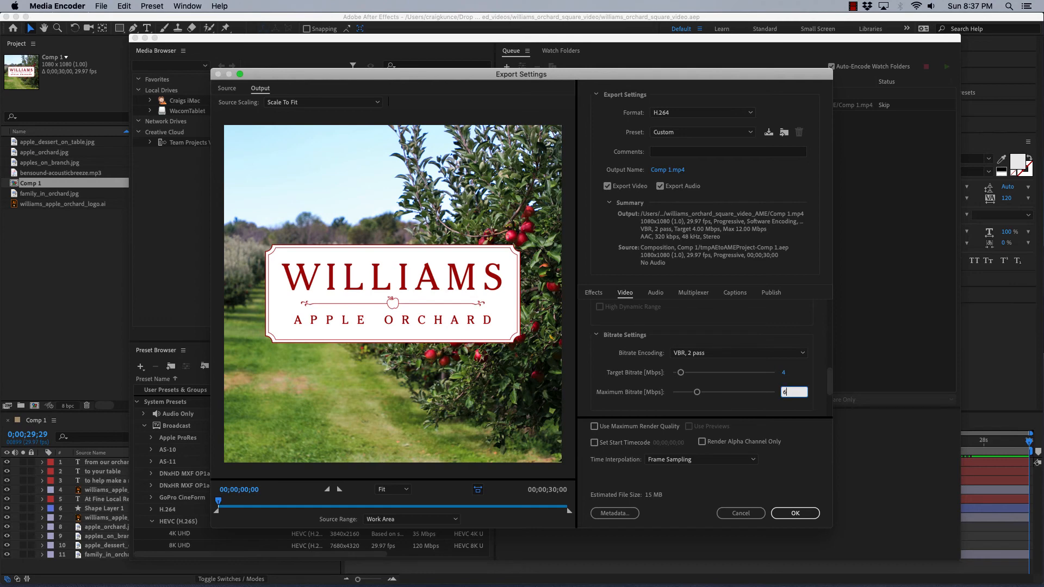
key(Tab)
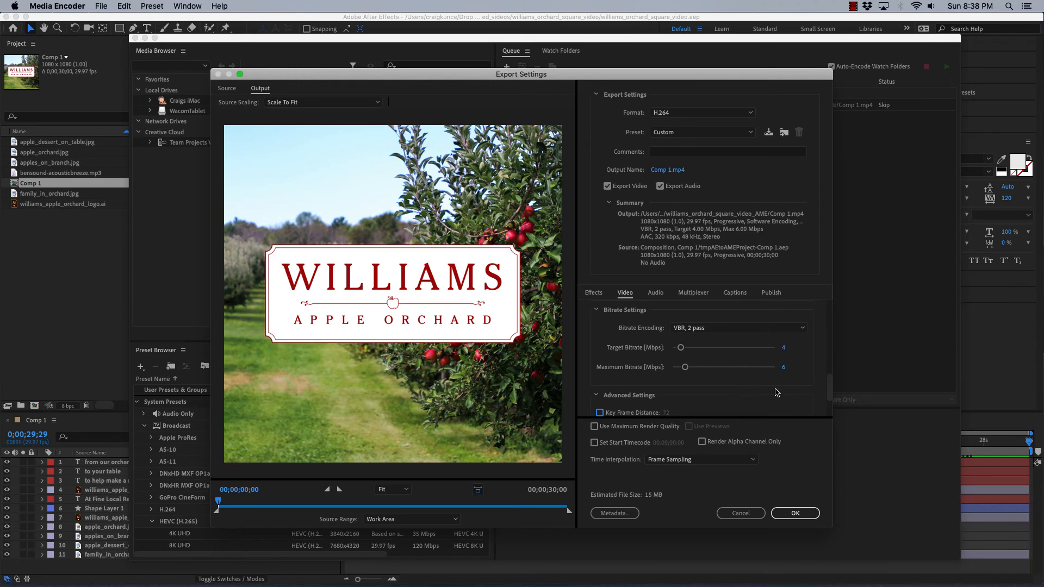
Collapse the advanced video settings and enable Use Maximum Render Quality
drag(829, 369, 828, 395)
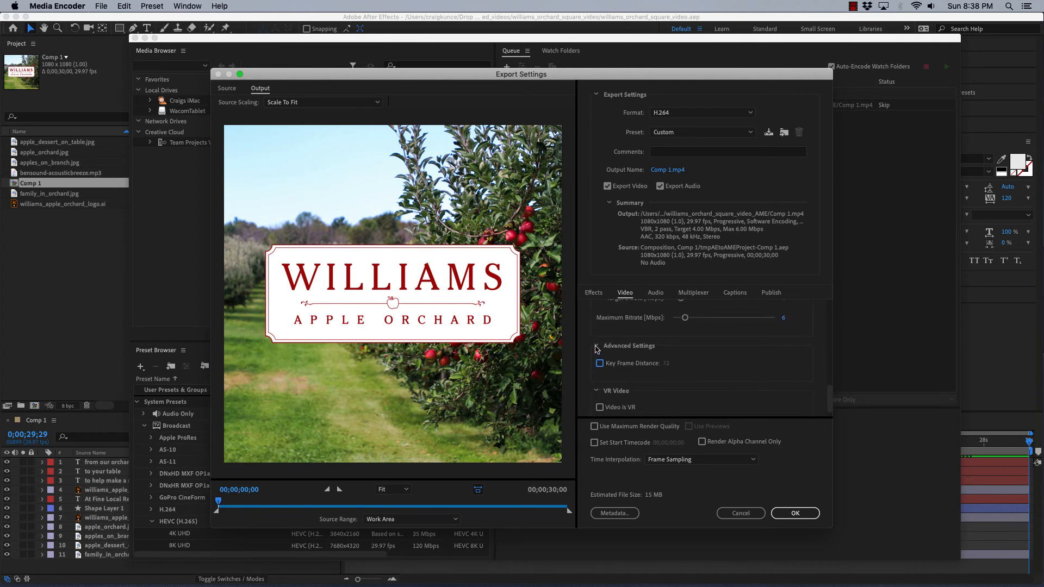
click(598, 347)
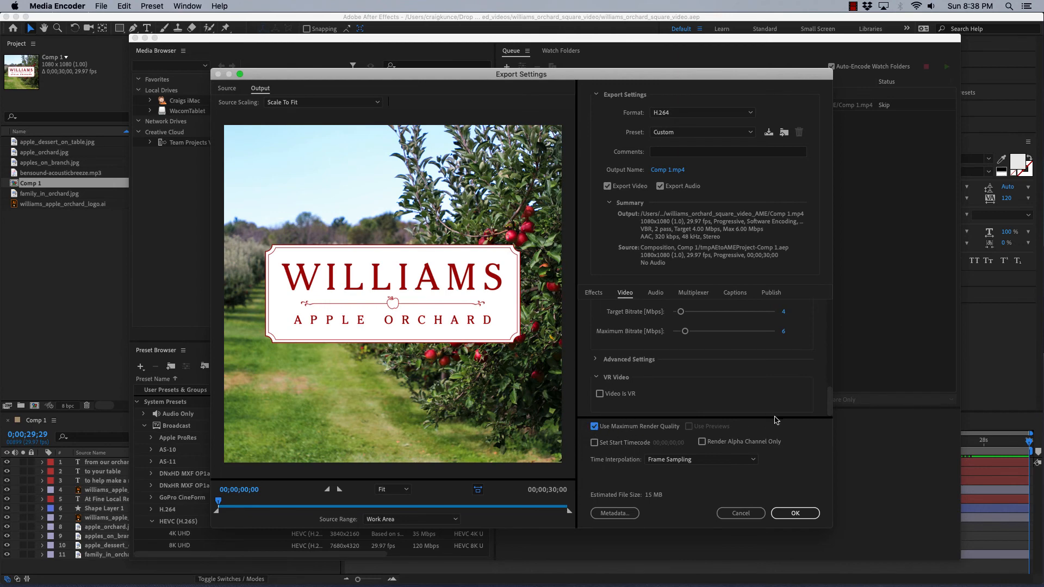
drag(828, 405, 831, 303)
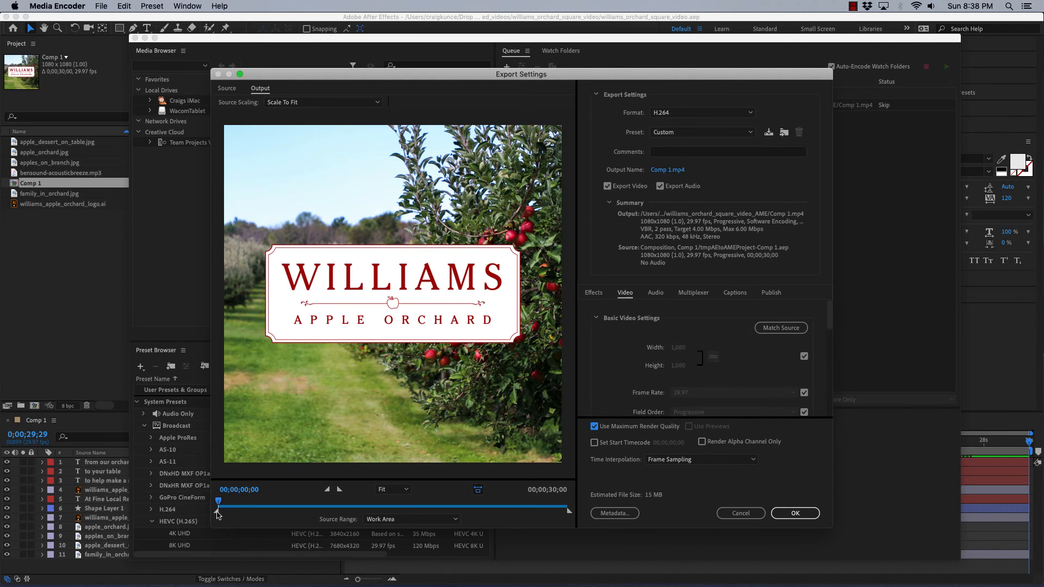
Accept the export settings for Comp 1 and start encoding the queue
click(797, 514)
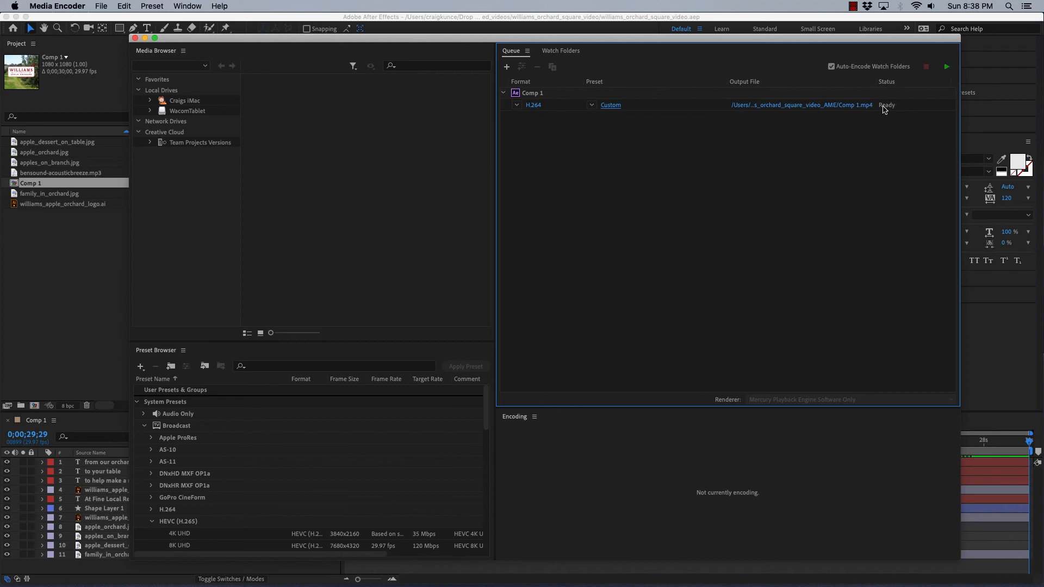
click(947, 69)
Switch to the Finder window of the williams_orchard_square_video folder, show it in column view and make the window taller
key(ctrl+Up)
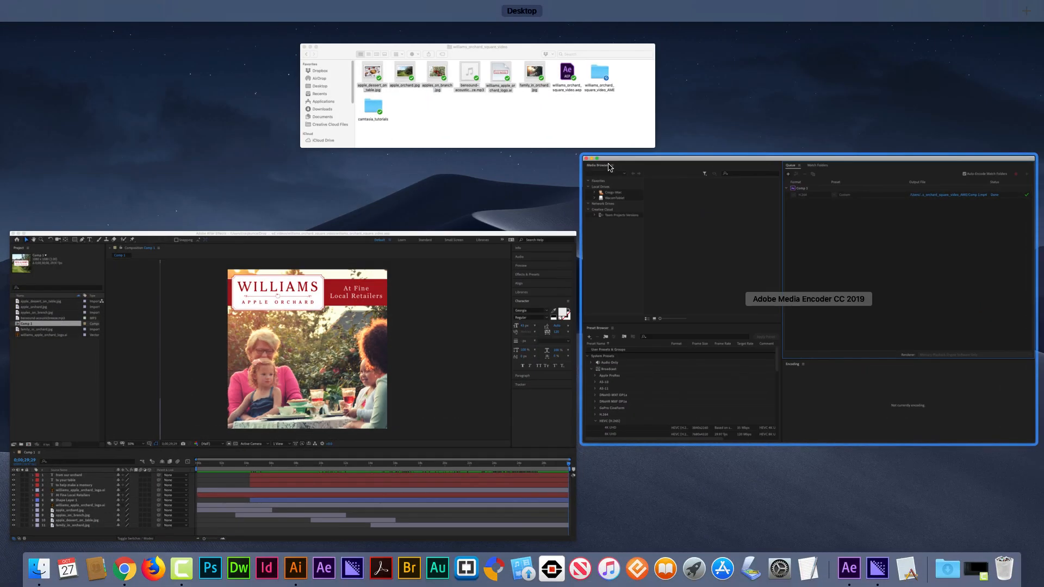
click(450, 113)
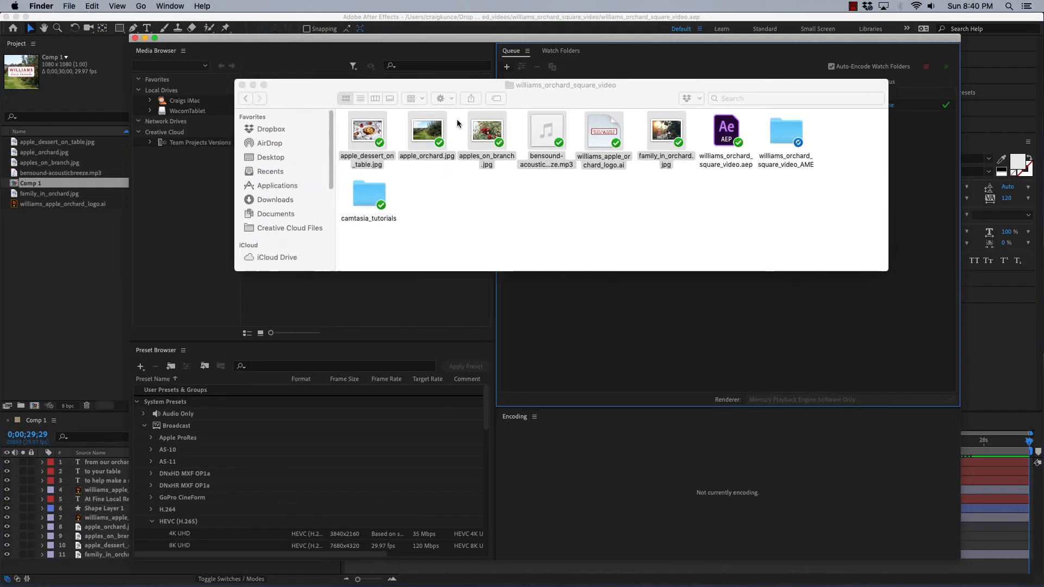
click(374, 98)
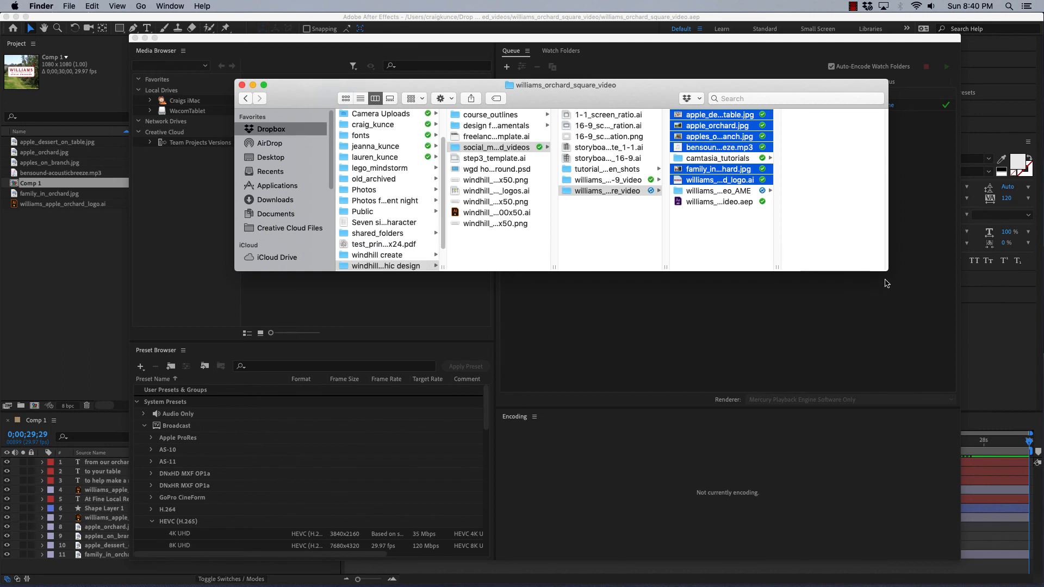
drag(887, 271, 882, 421)
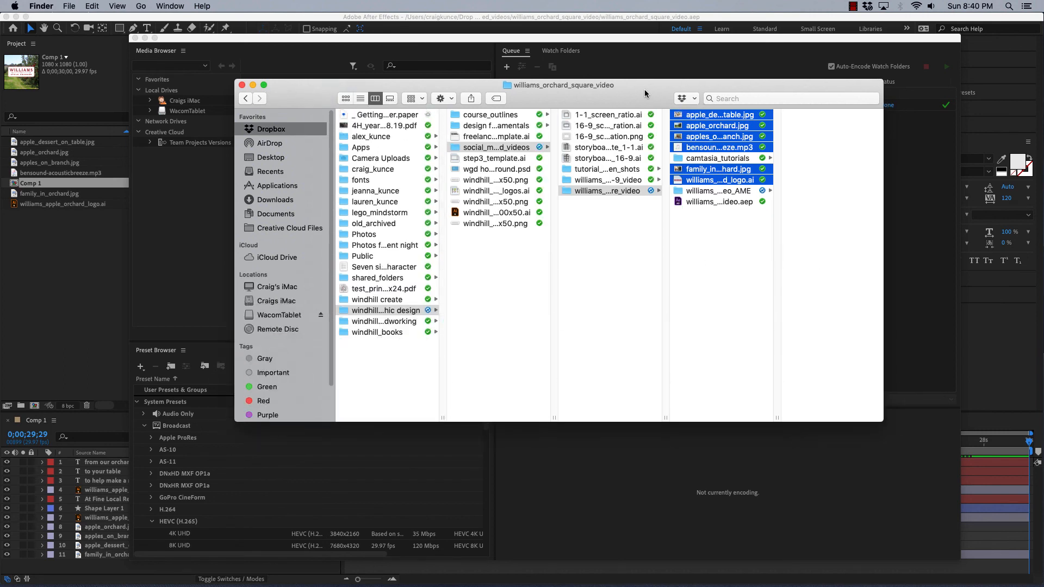
Widen the file column to show full names and open the williams_orchard_square_video_AME folder
click(716, 227)
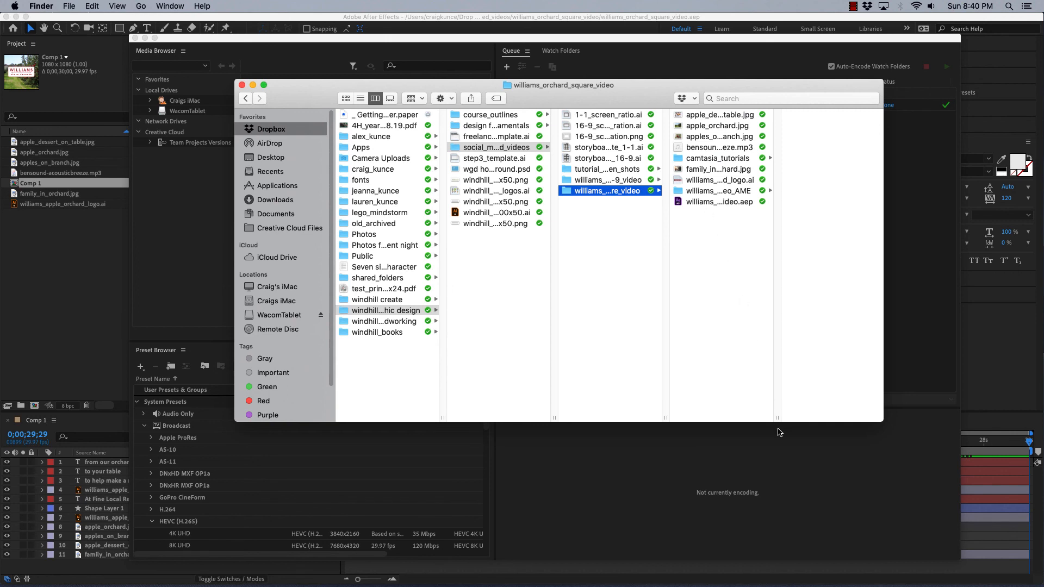
drag(776, 418, 847, 416)
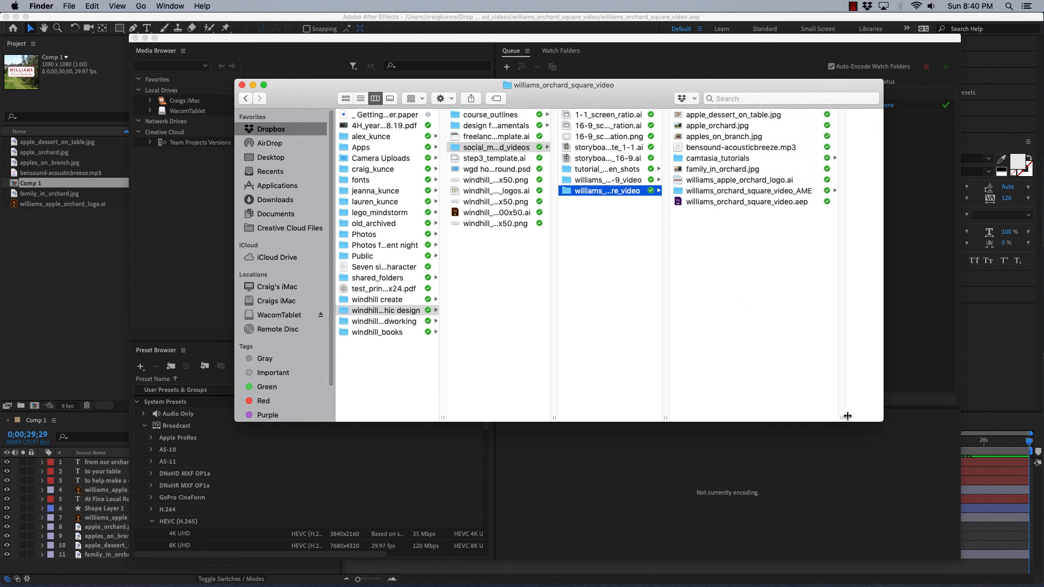
click(778, 191)
drag(648, 93, 582, 87)
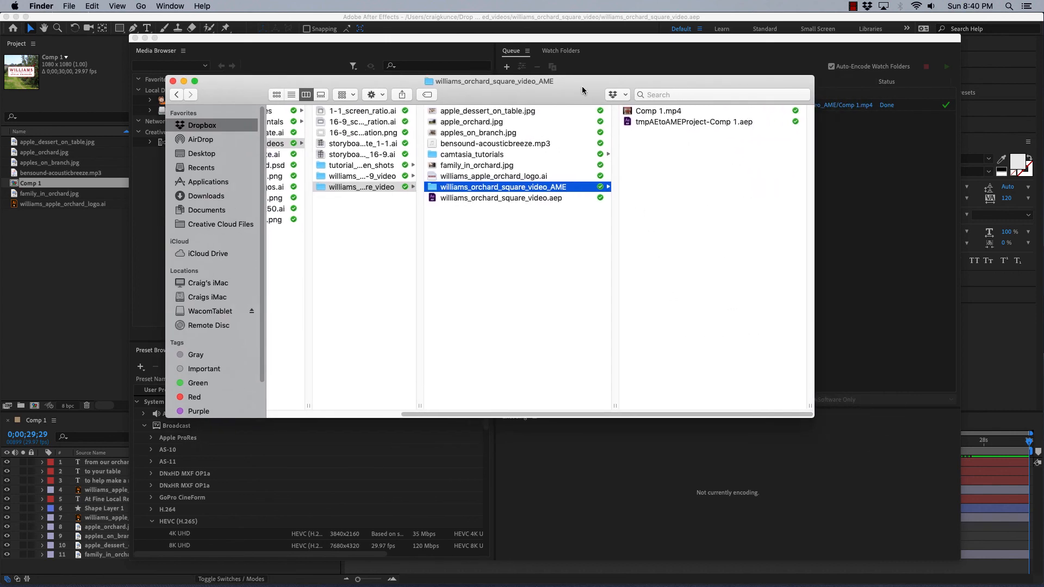
Rename the exported Comp 1.mp4 as williams_orchard_square_video.mp4
click(650, 113)
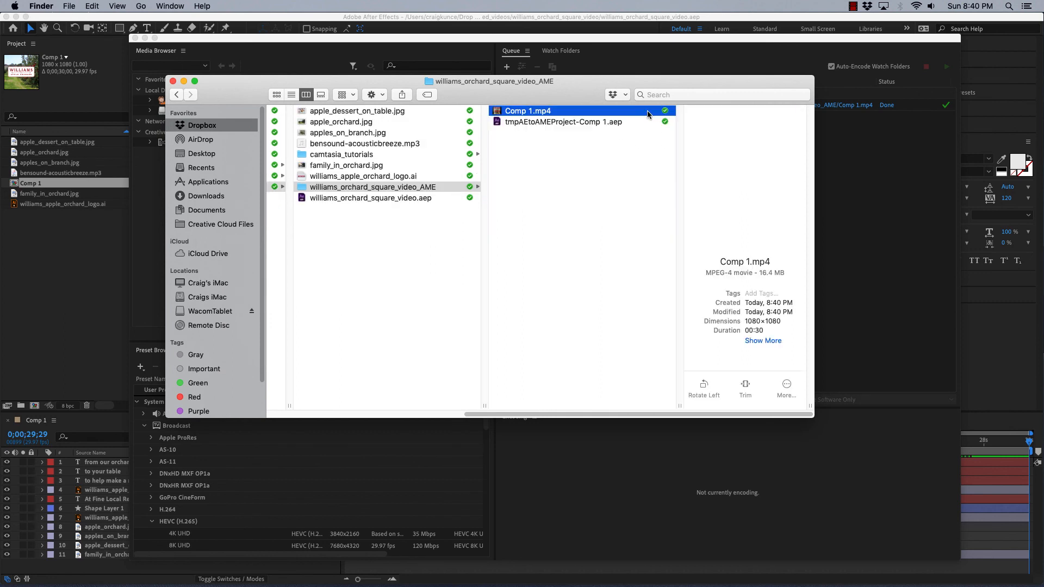
click(515, 111)
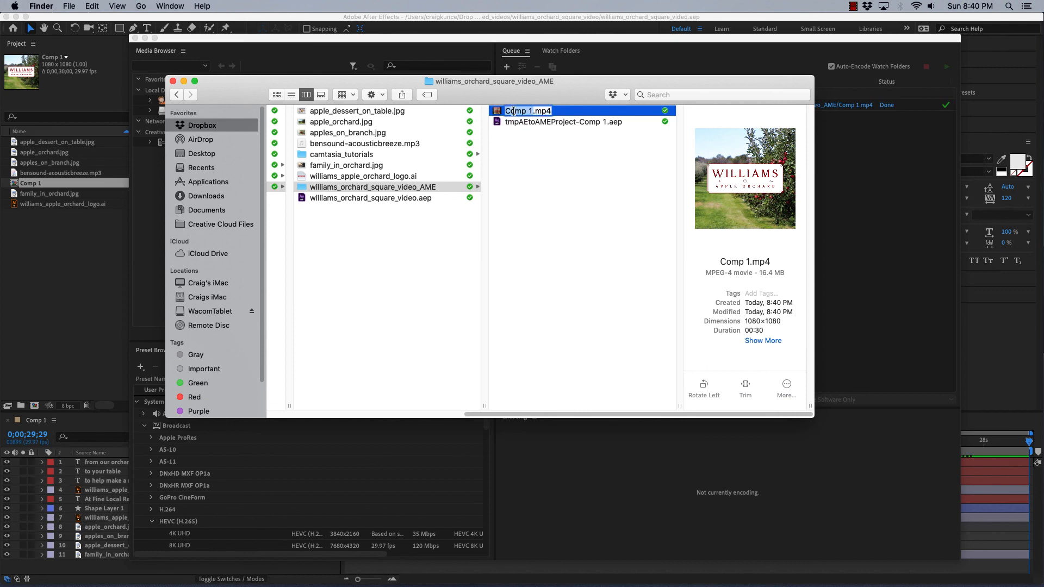
text(williams)
text(_)
text(orchard_)
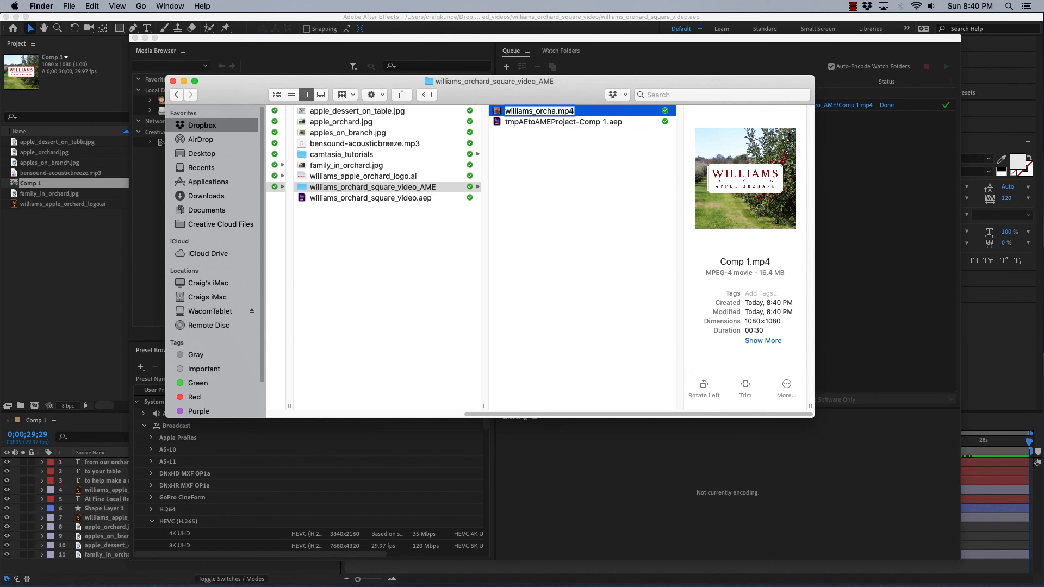
text(square_)
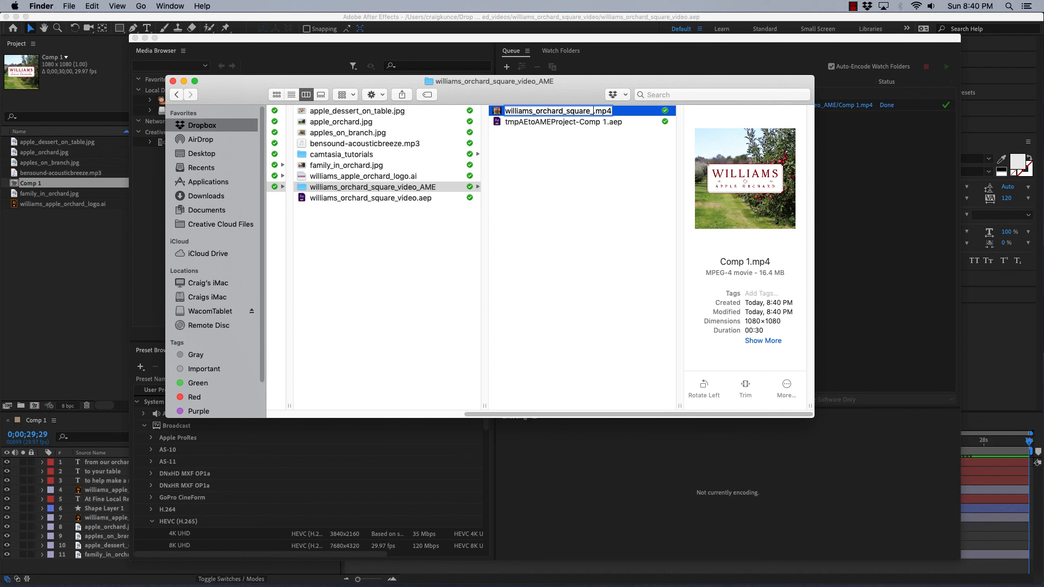
text(video)
key(Return)
click(603, 158)
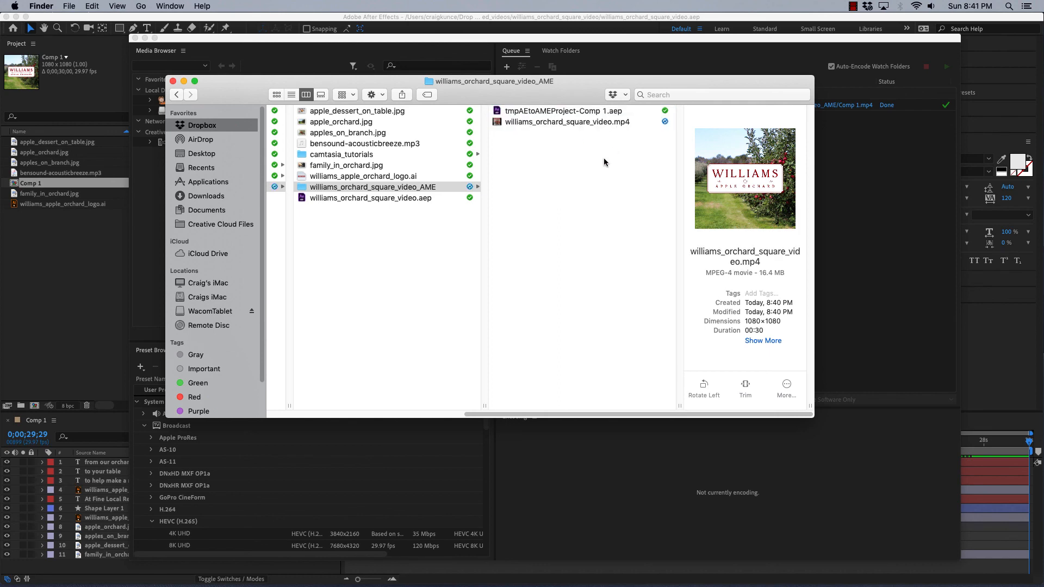
Play the exported williams_orchard_square_video.mp4 in a Quick Look preview, and close the preview
click(602, 122)
key(space)
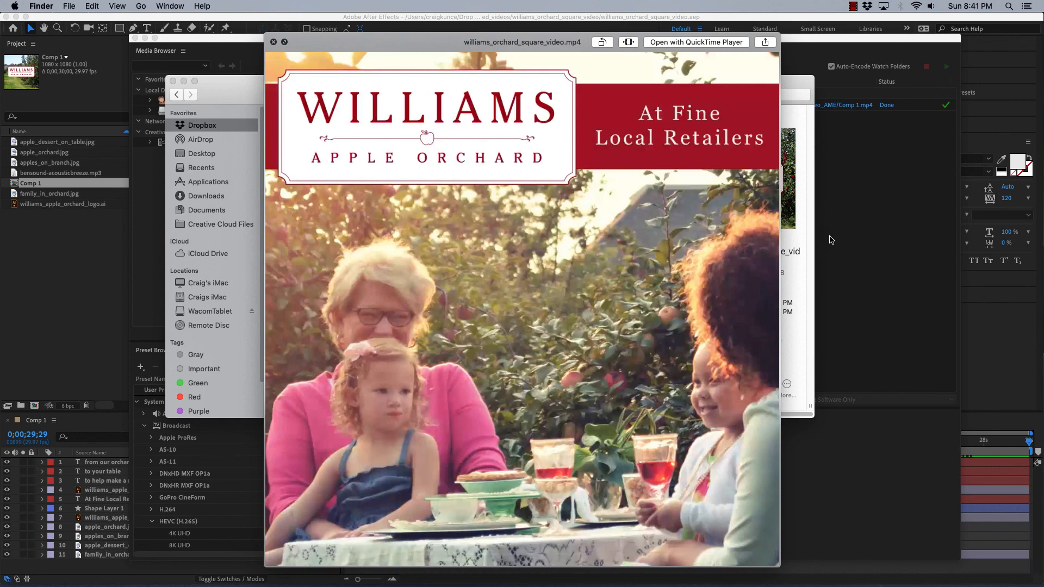
key(space)
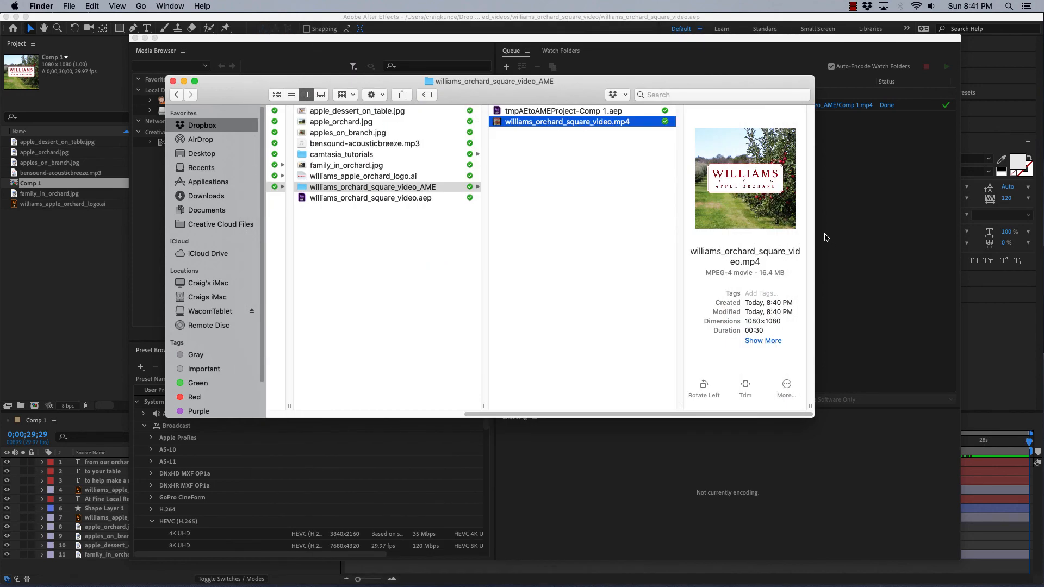